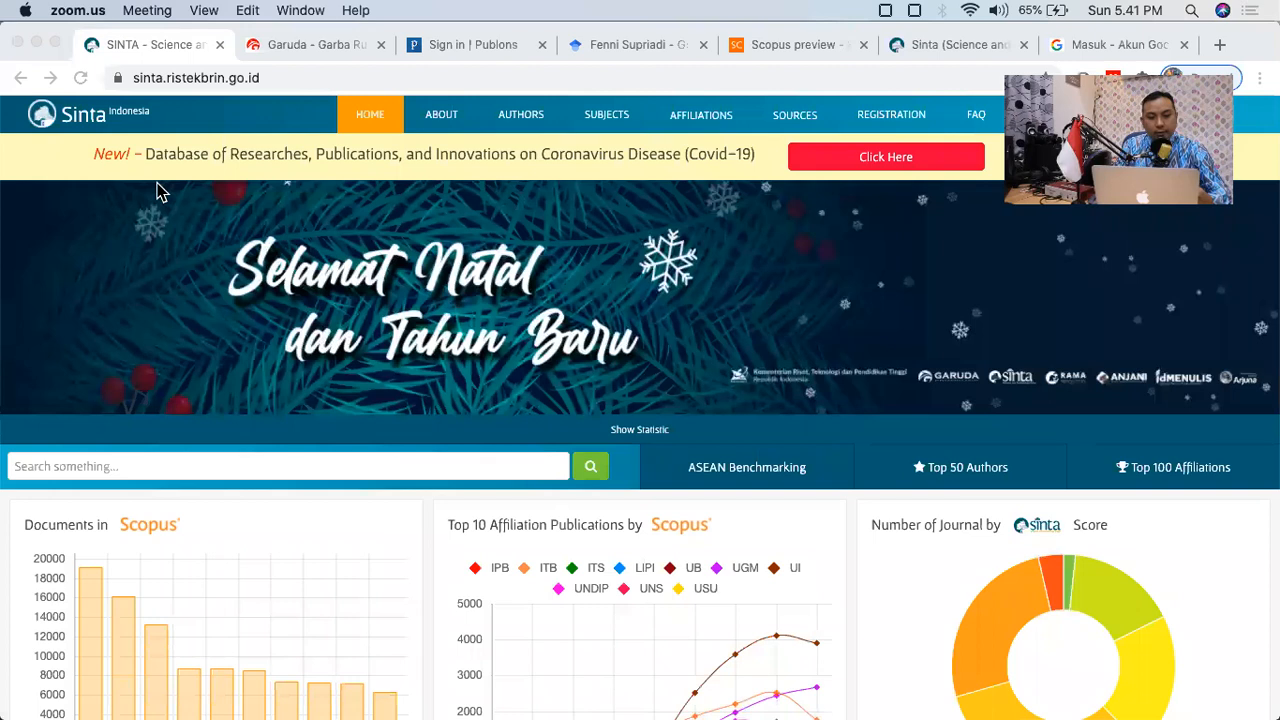
Step: Bring Chrome forward and go to SINTA's author login page
click(160, 193)
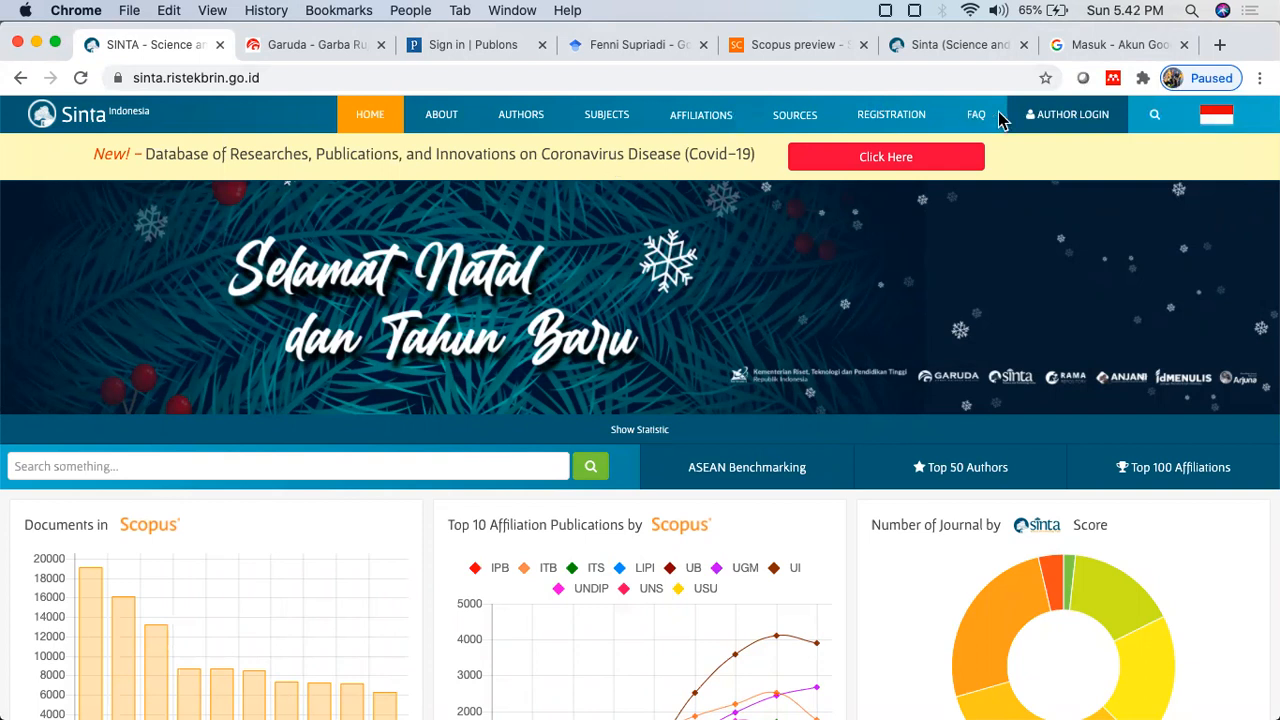
click(1080, 119)
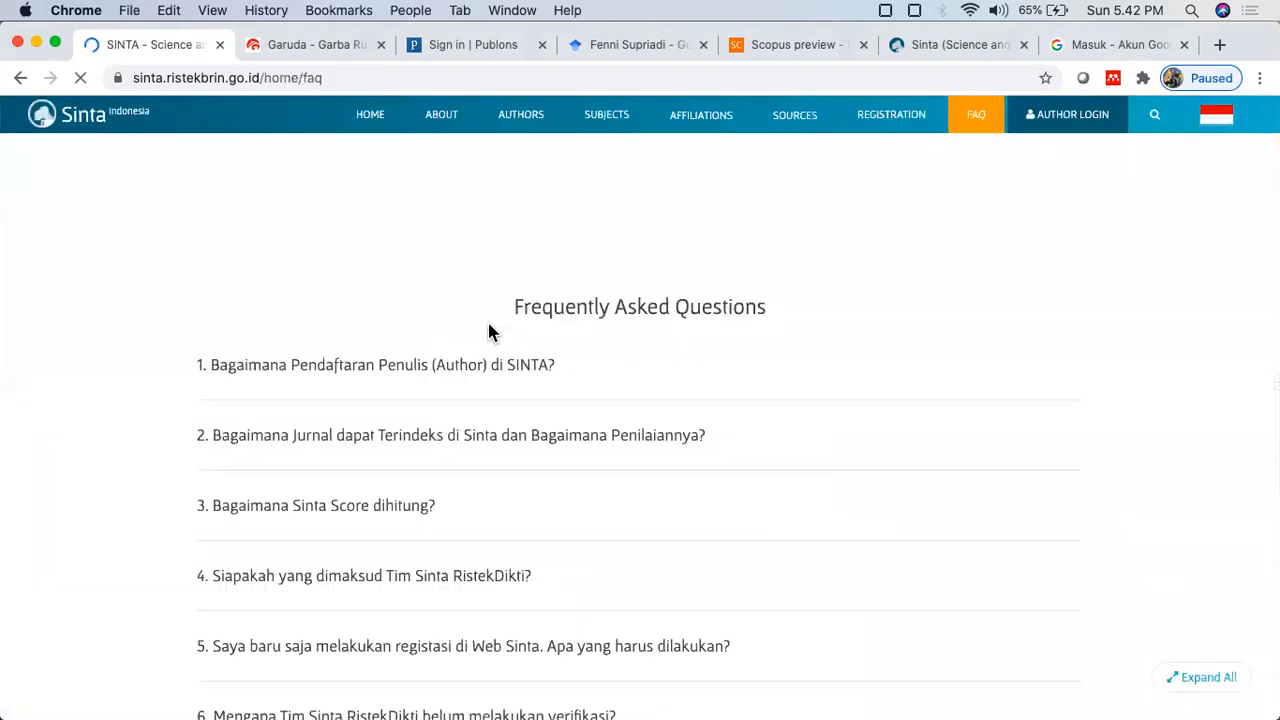
click(1074, 117)
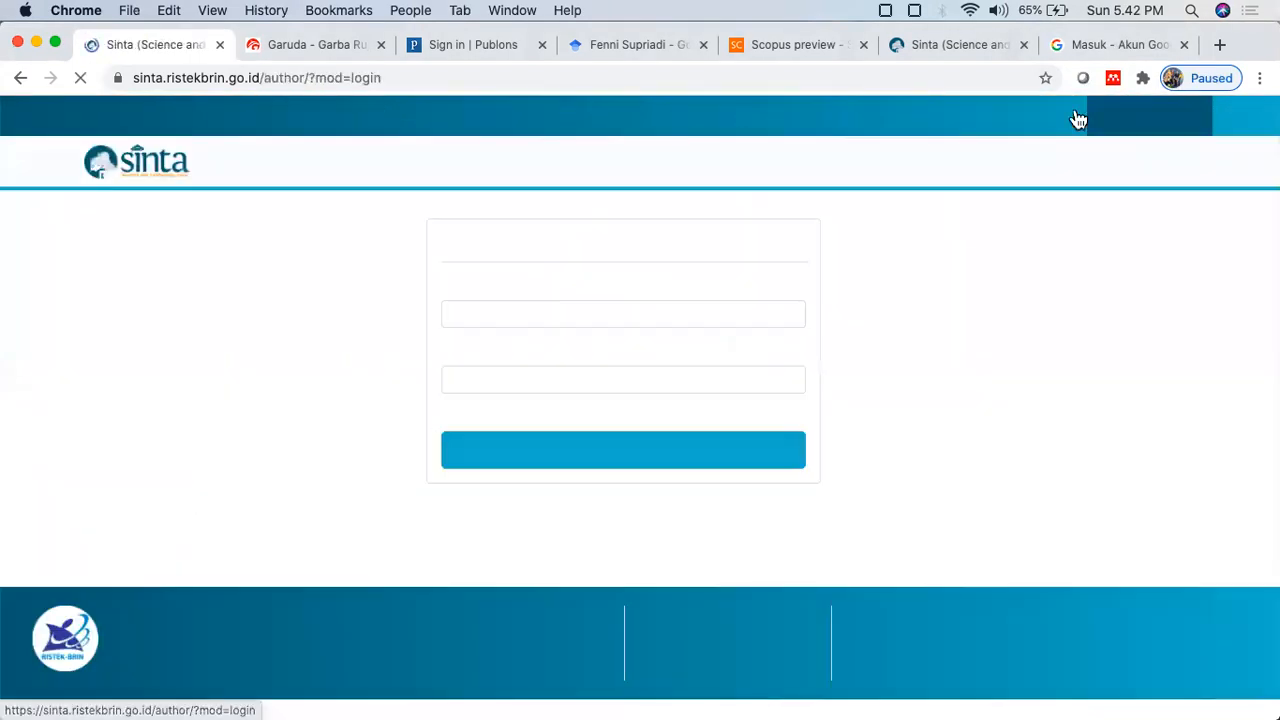
Step: After 'User not found', log in with the other saved account and open Update Profile
click(634, 455)
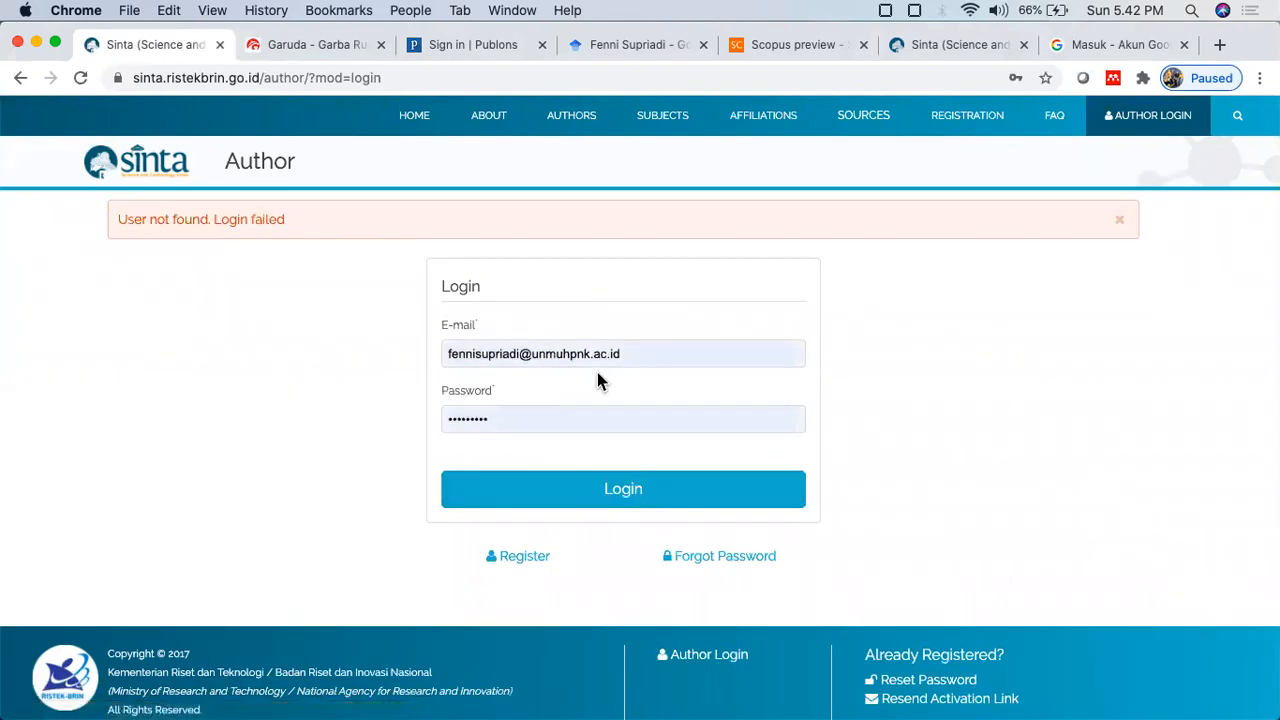
click(641, 353)
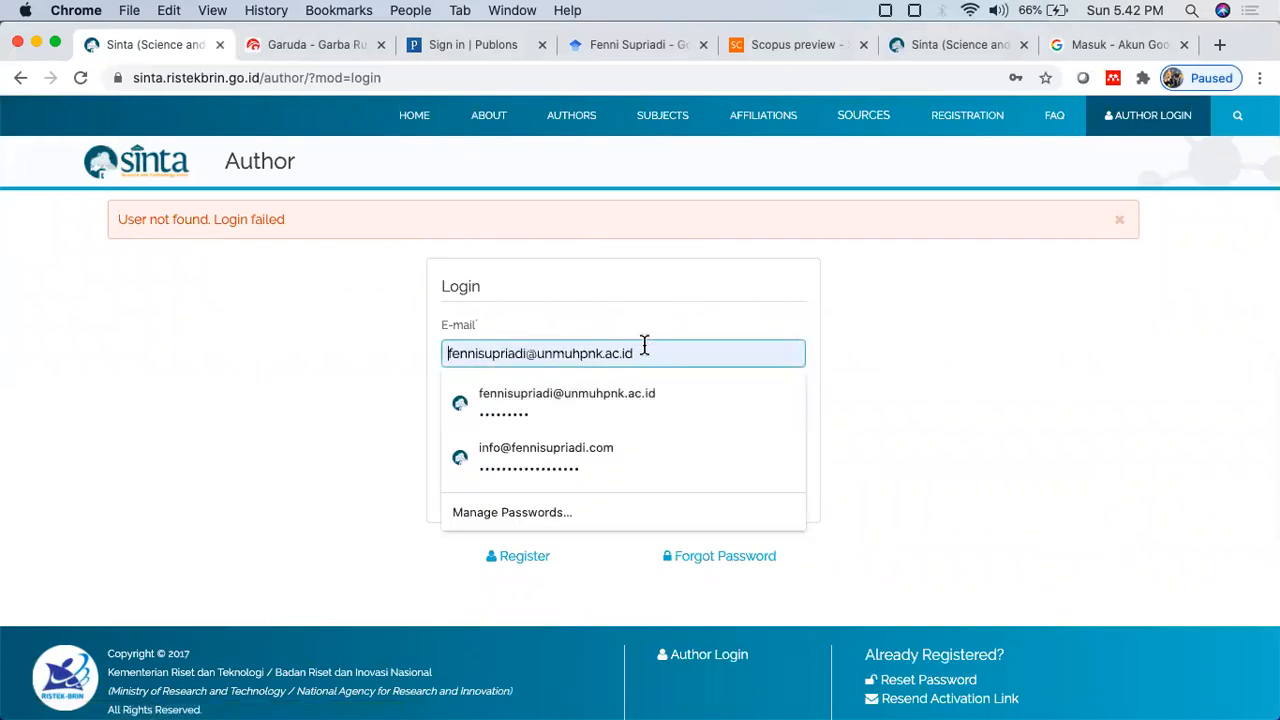
key(super+a)
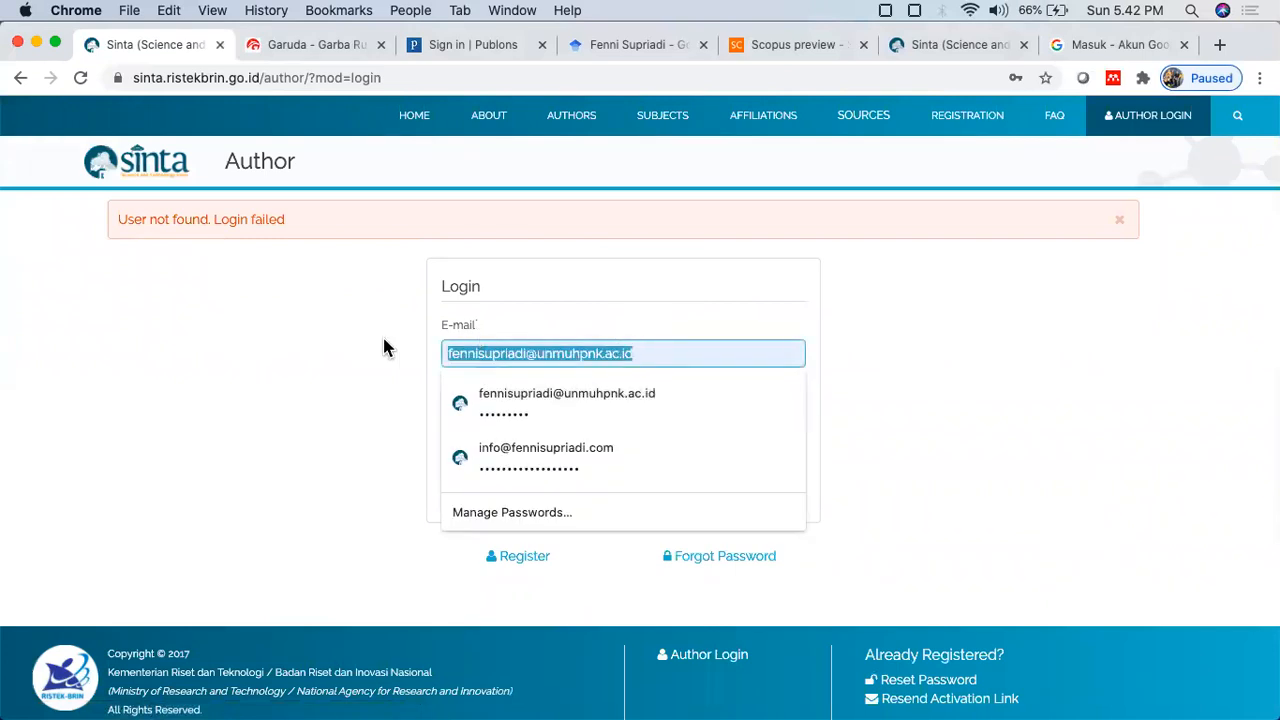
click(496, 452)
click(539, 489)
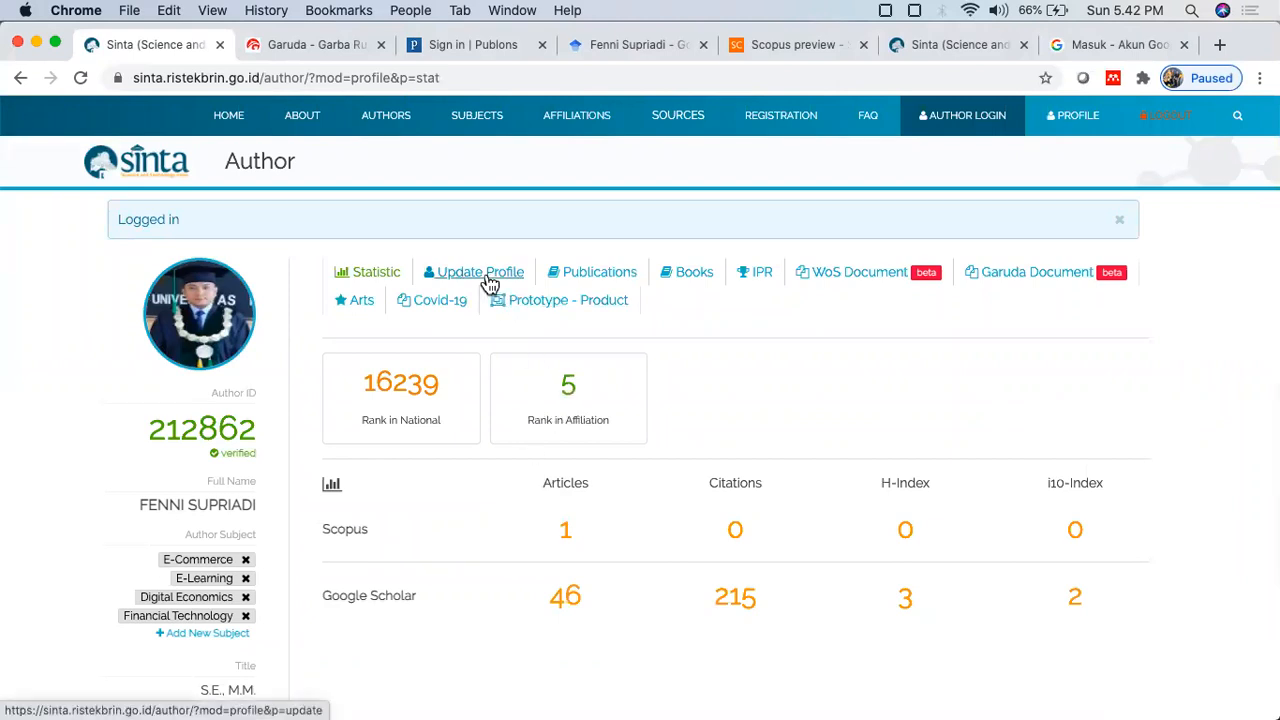
click(488, 280)
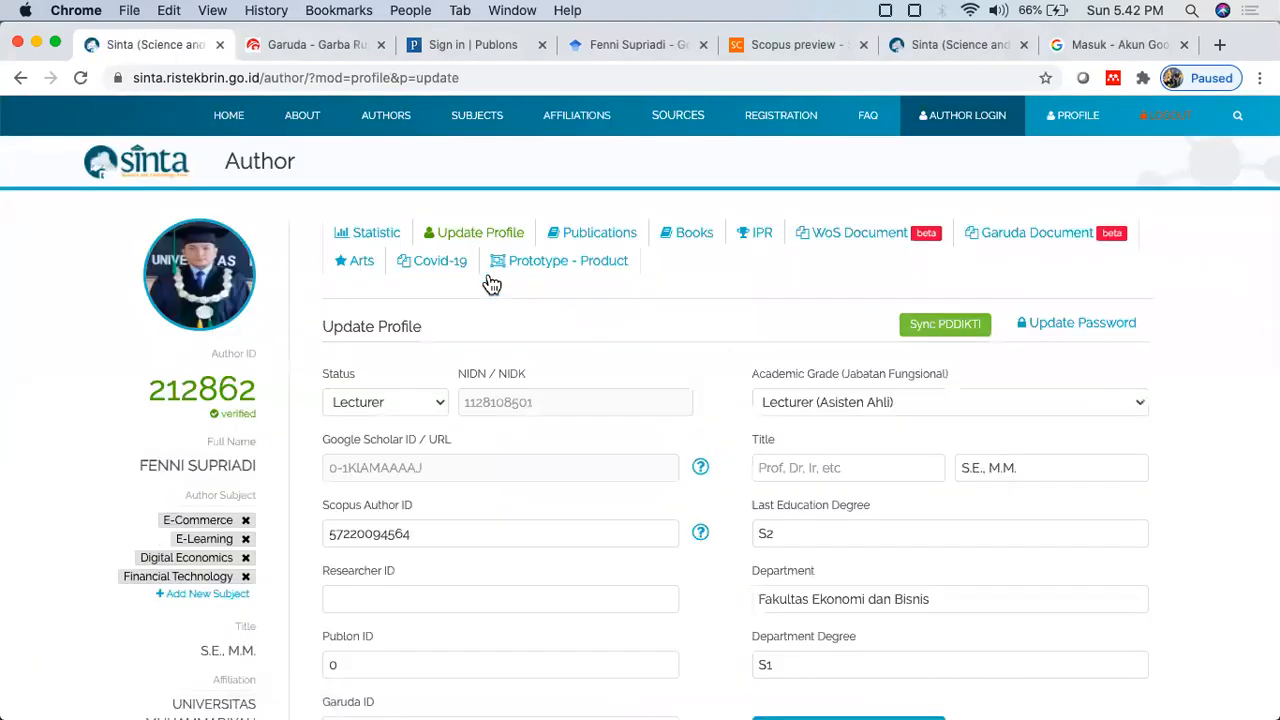
Step: Scroll the Update Profile form down to the Scholar, Scopus, Researcher, Publons and Garuda ID fields
scroll(491, 285, down, 3)
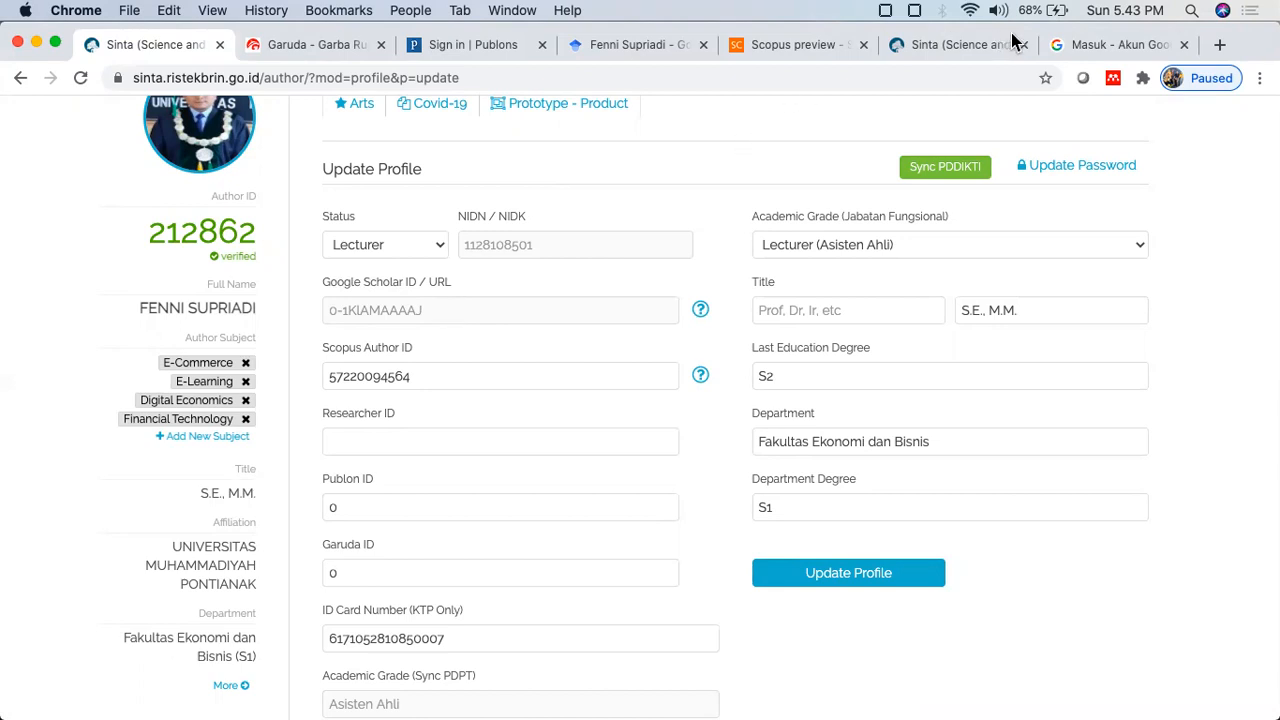
click(607, 46)
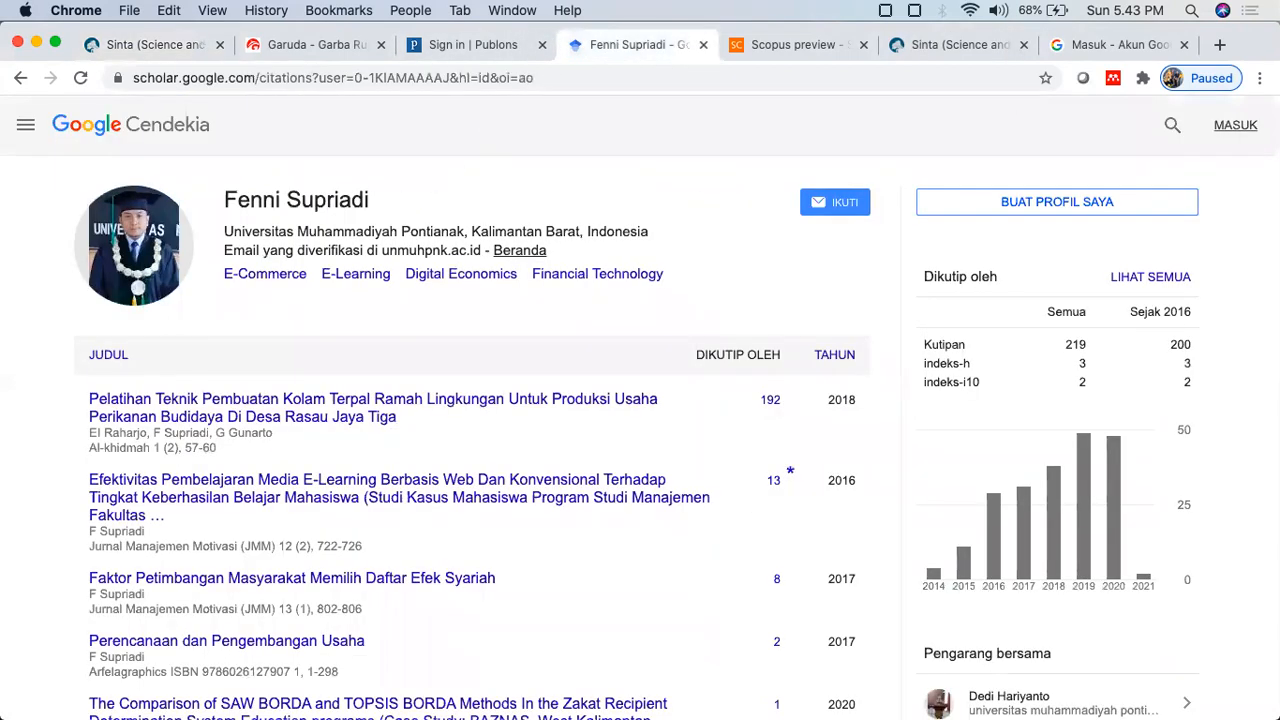
click(21, 78)
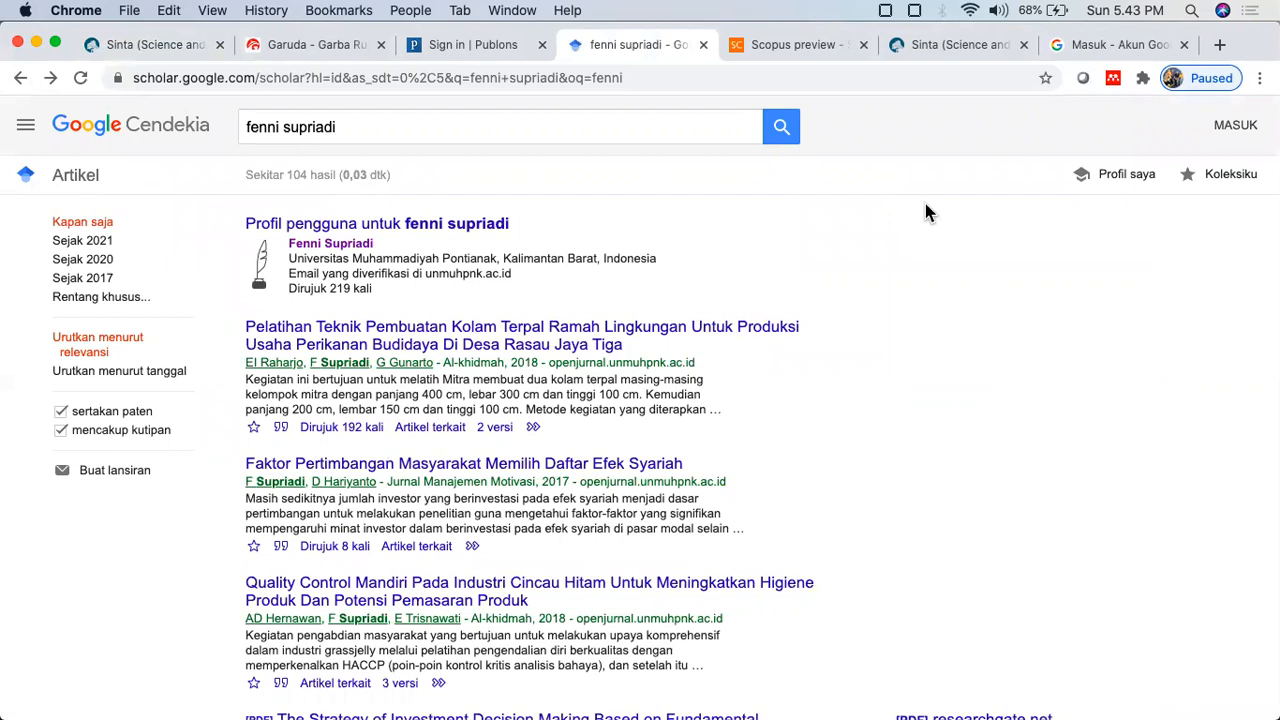
click(348, 244)
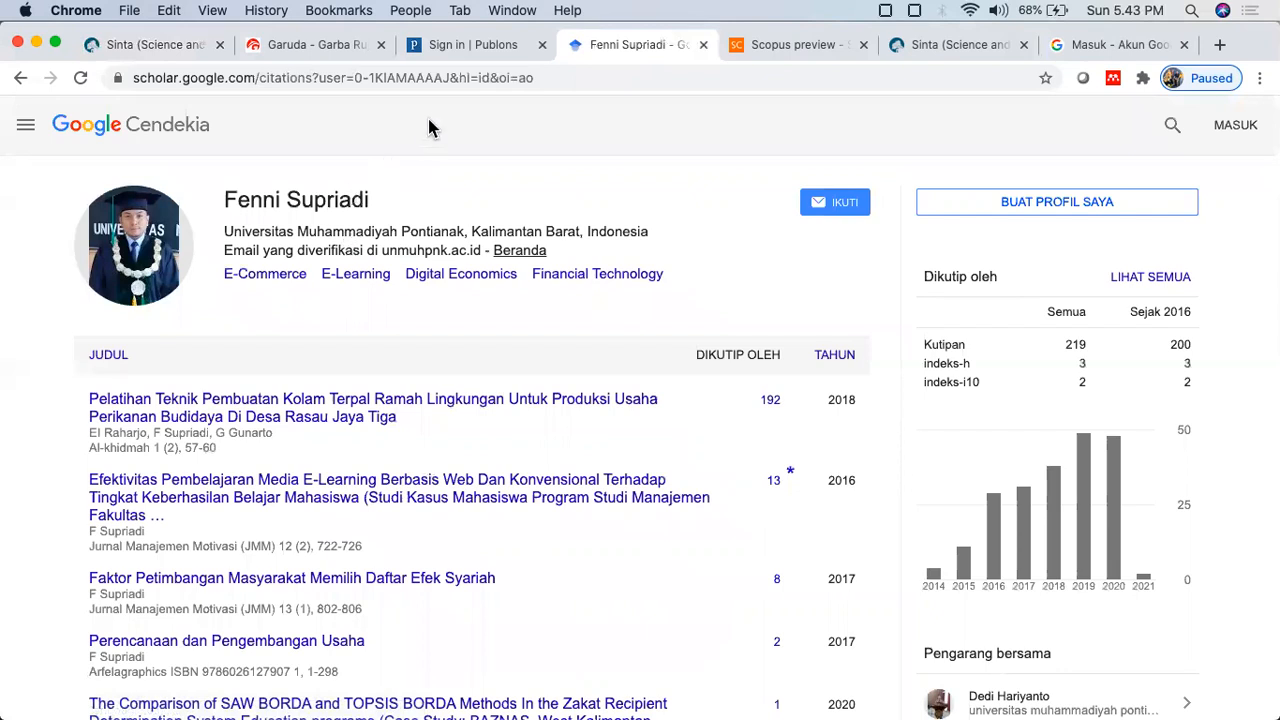
mouse_move(444, 80)
mouse_down()
mouse_move(415, 78)
mouse_move(441, 78)
mouse_up()
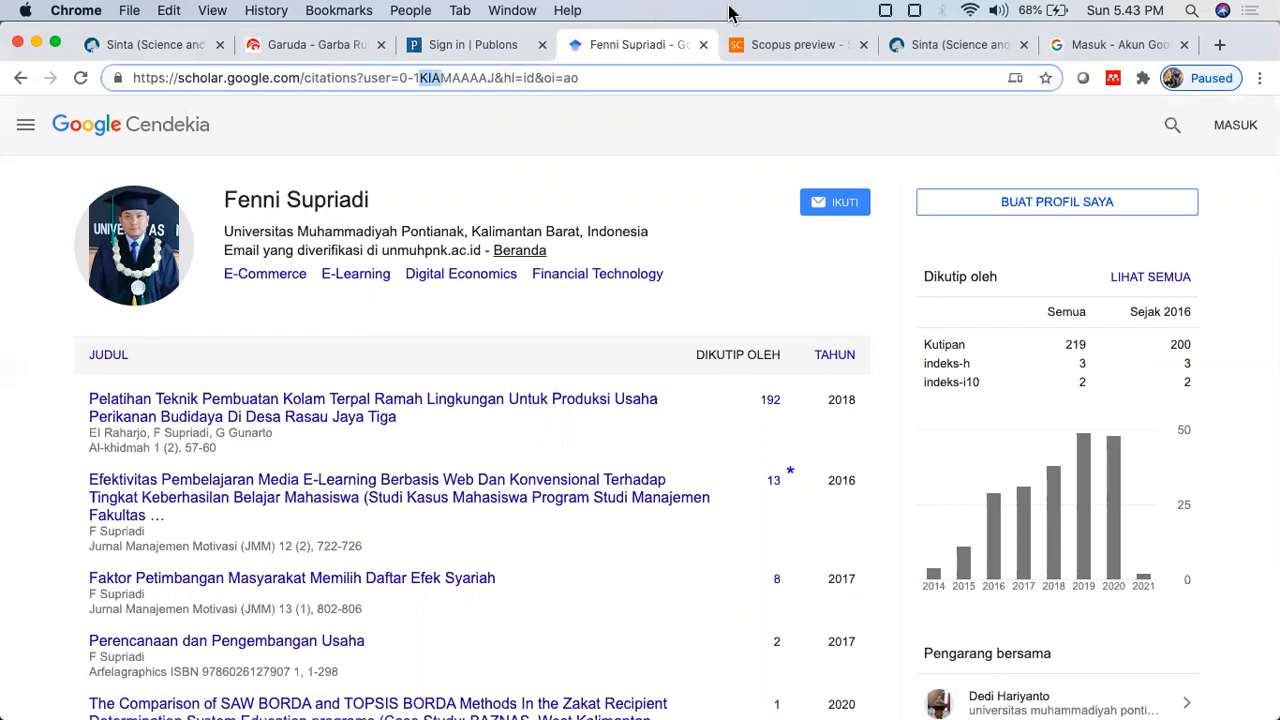
click(151, 53)
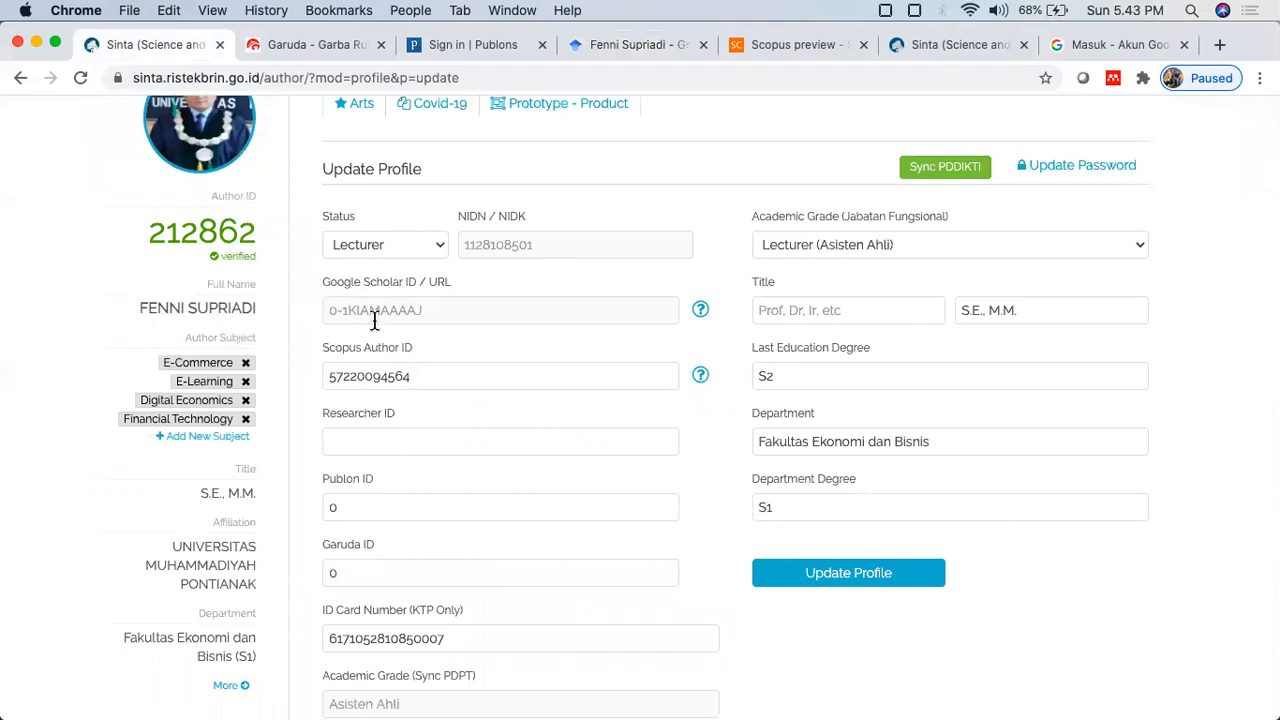
click(640, 47)
click(425, 77)
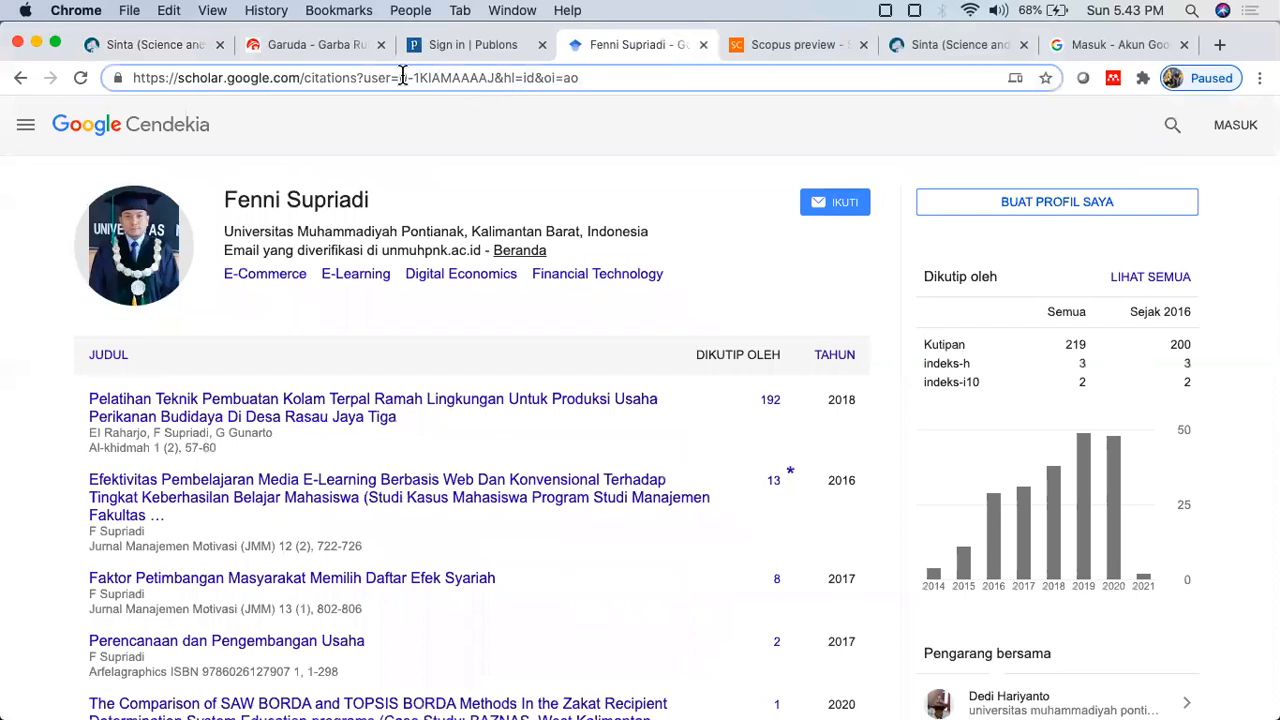
drag(401, 77, 495, 78)
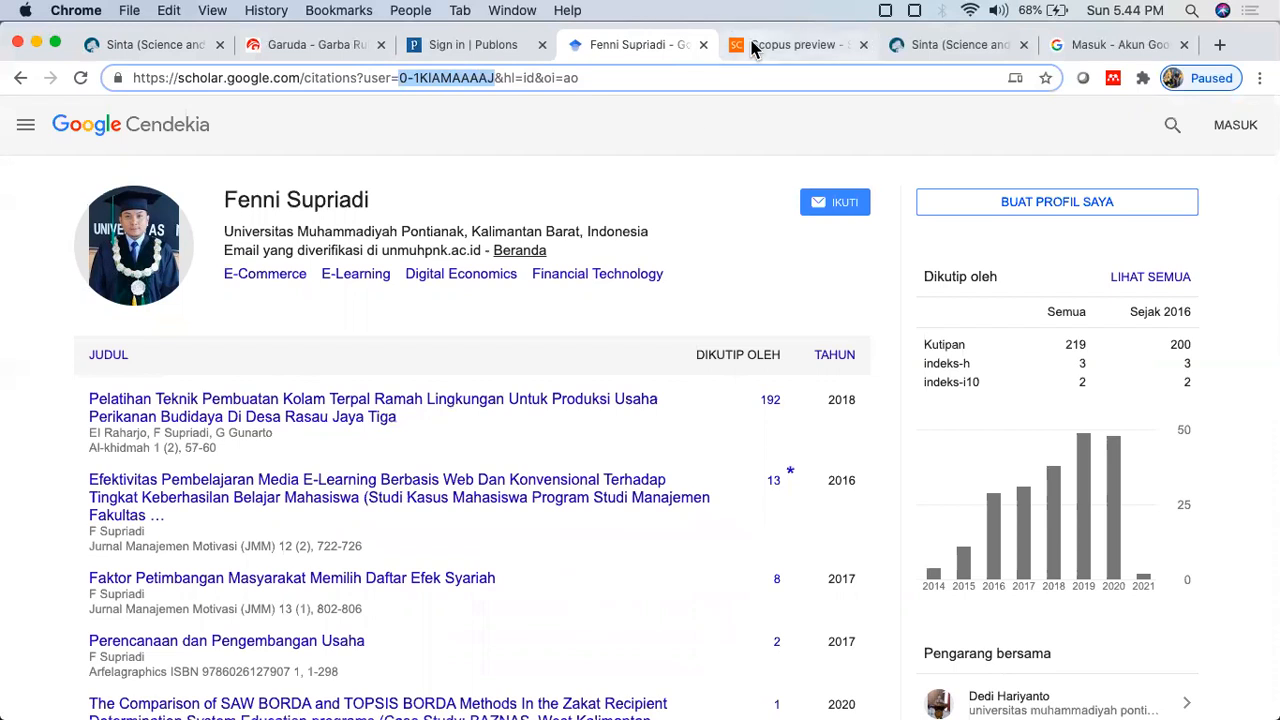
click(136, 44)
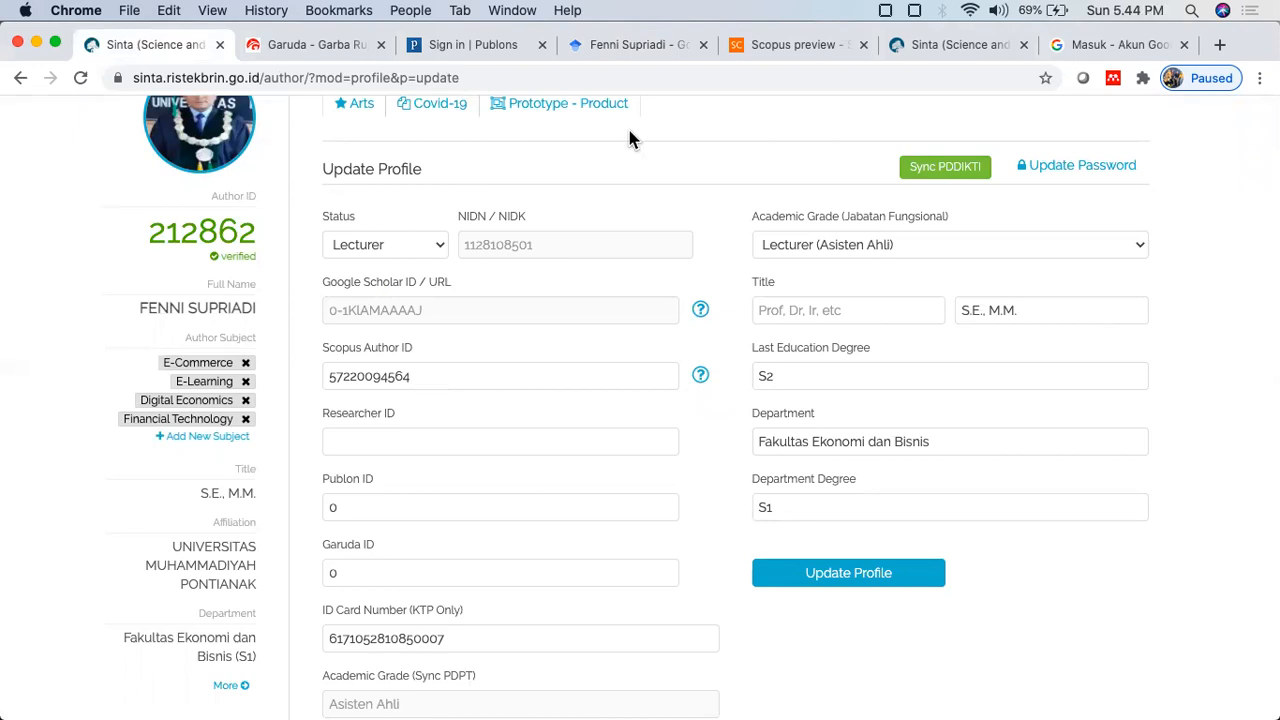
Step: Search Scopus Preview authors by the author's last and first name to get one result
click(784, 50)
click(20, 77)
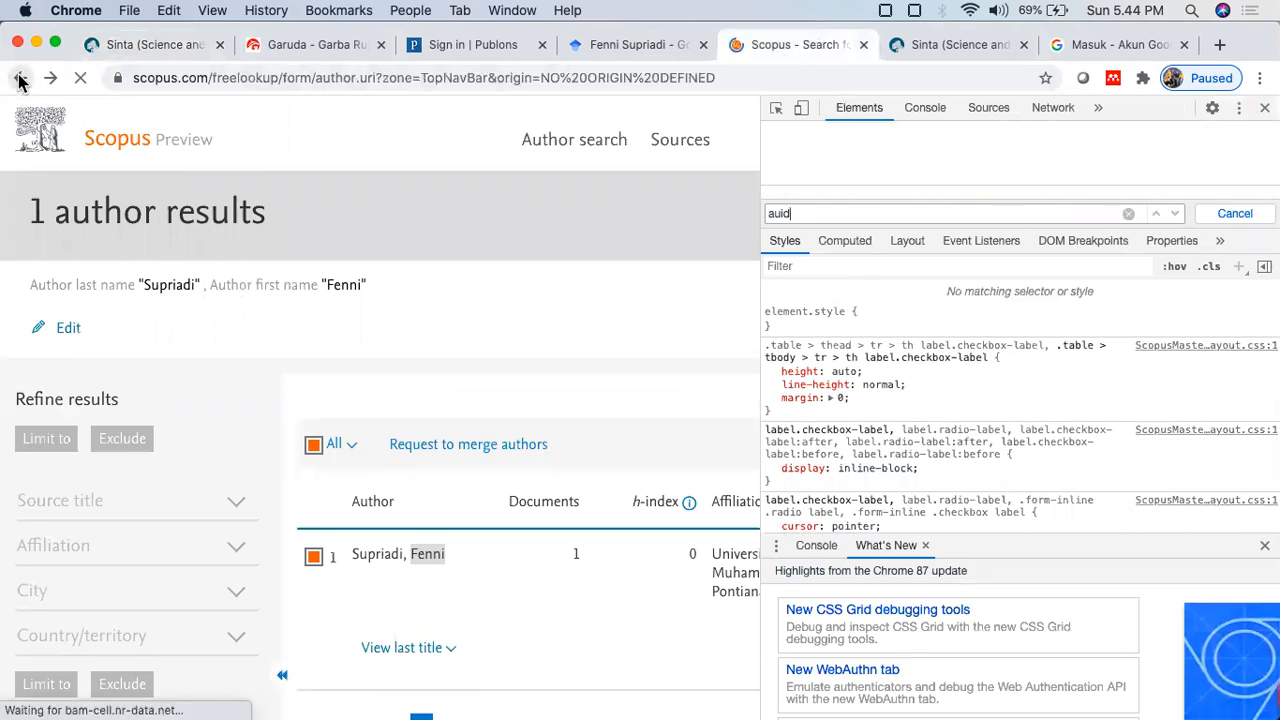
click(1264, 108)
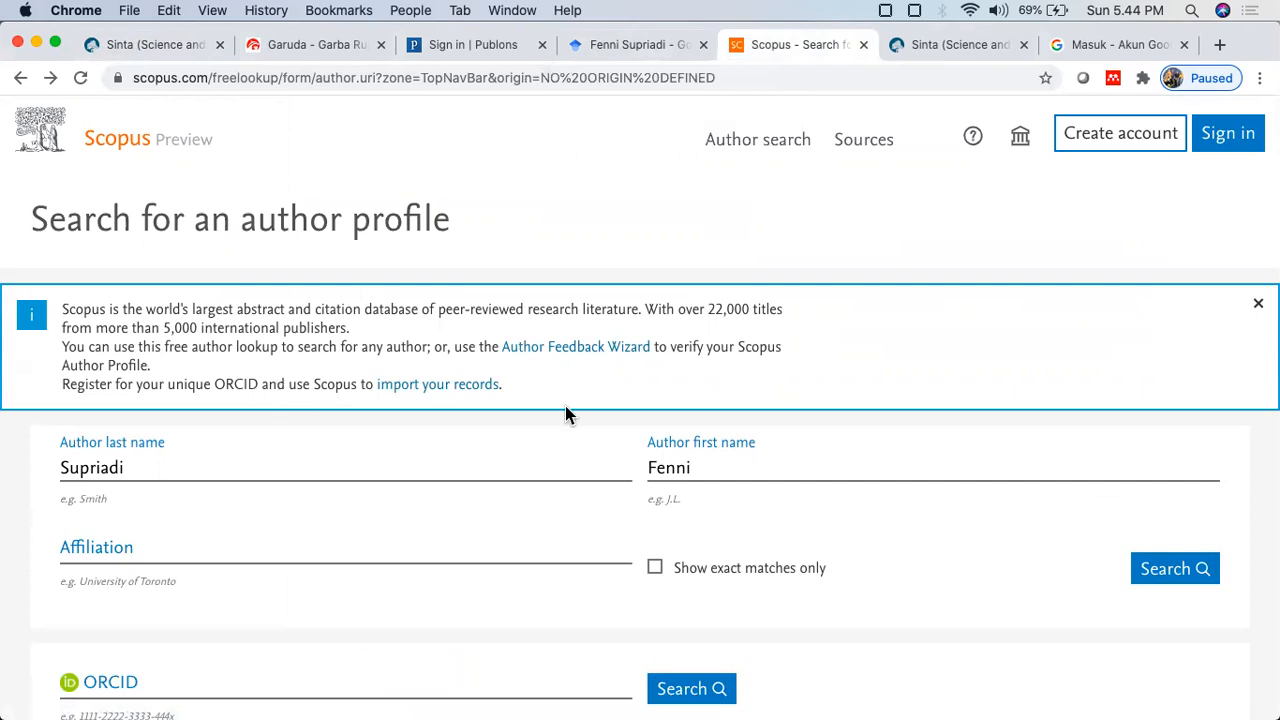
click(718, 472)
click(1174, 576)
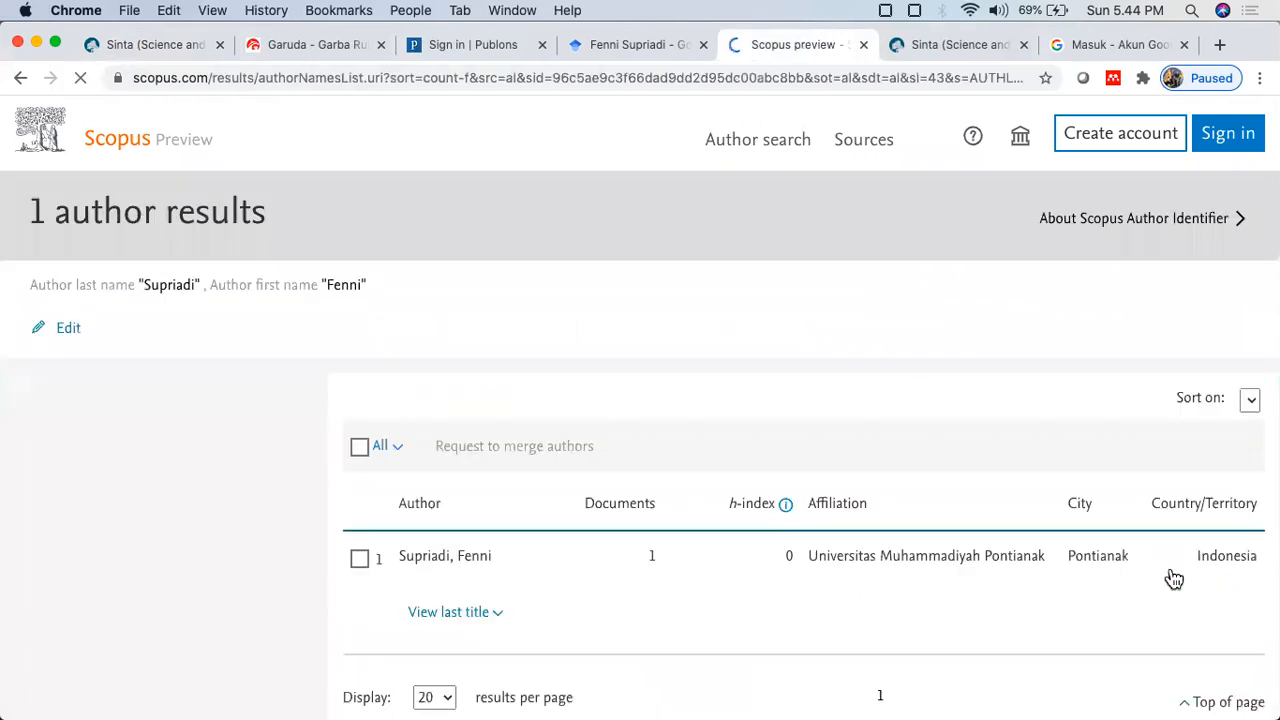
scroll(687, 505, down, 3)
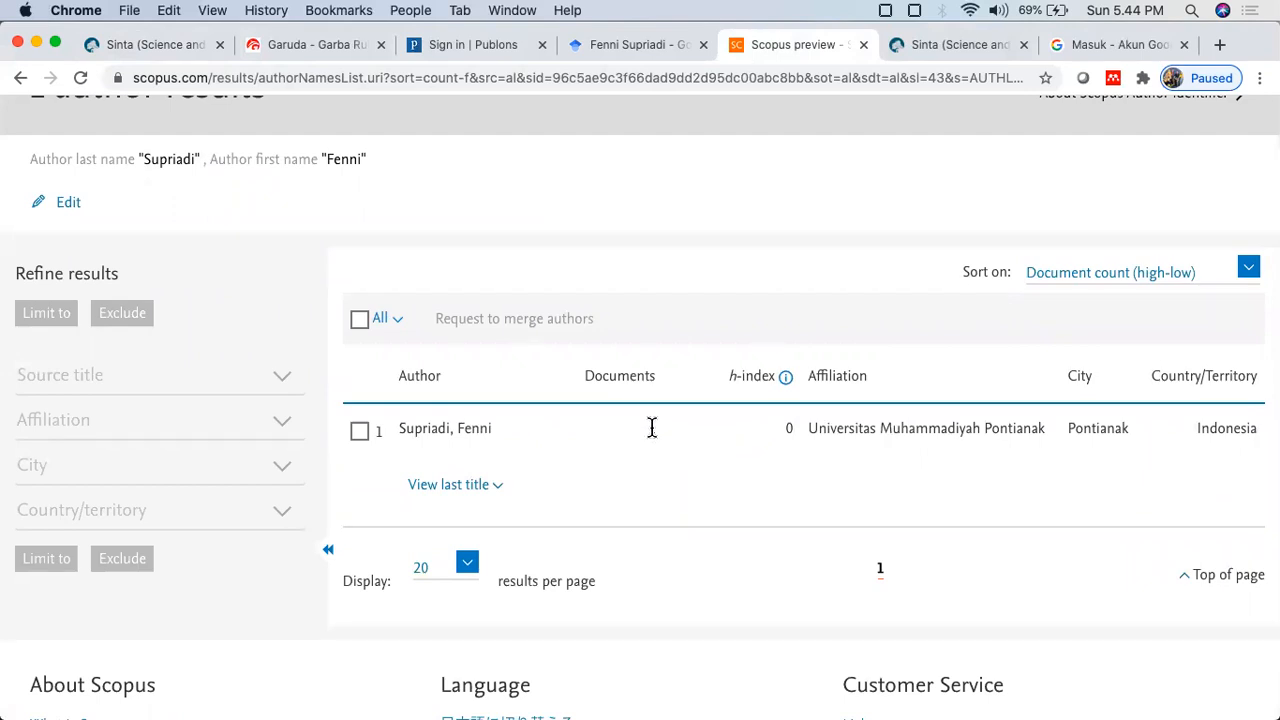
right_click(614, 428)
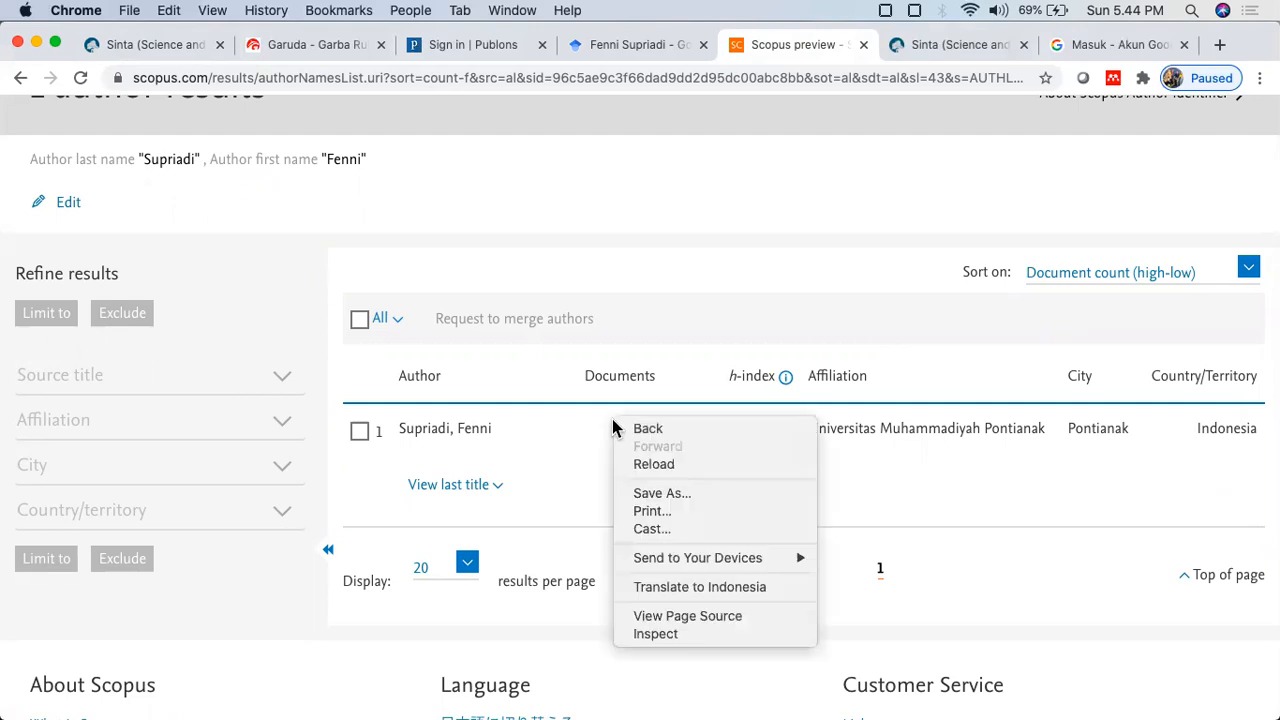
Step: Inspect the Scopus result in DevTools and locate the author's auid Scopus ID value
click(673, 632)
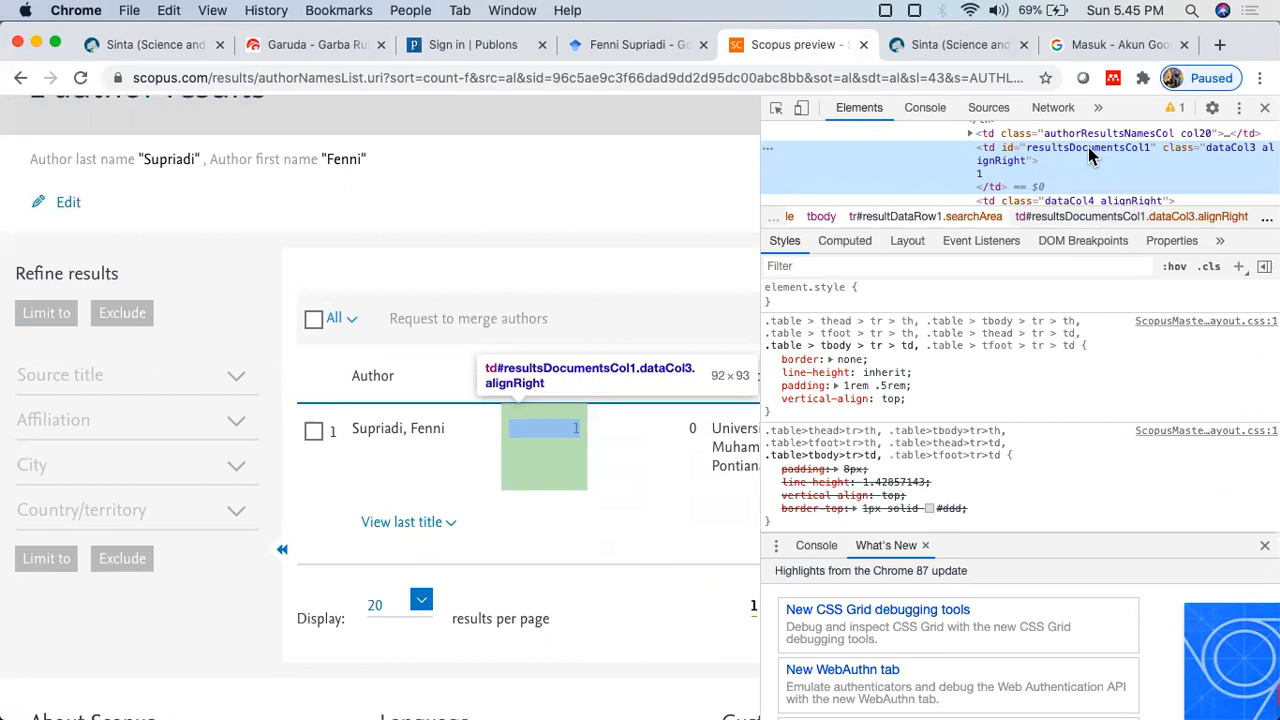
key(super+f)
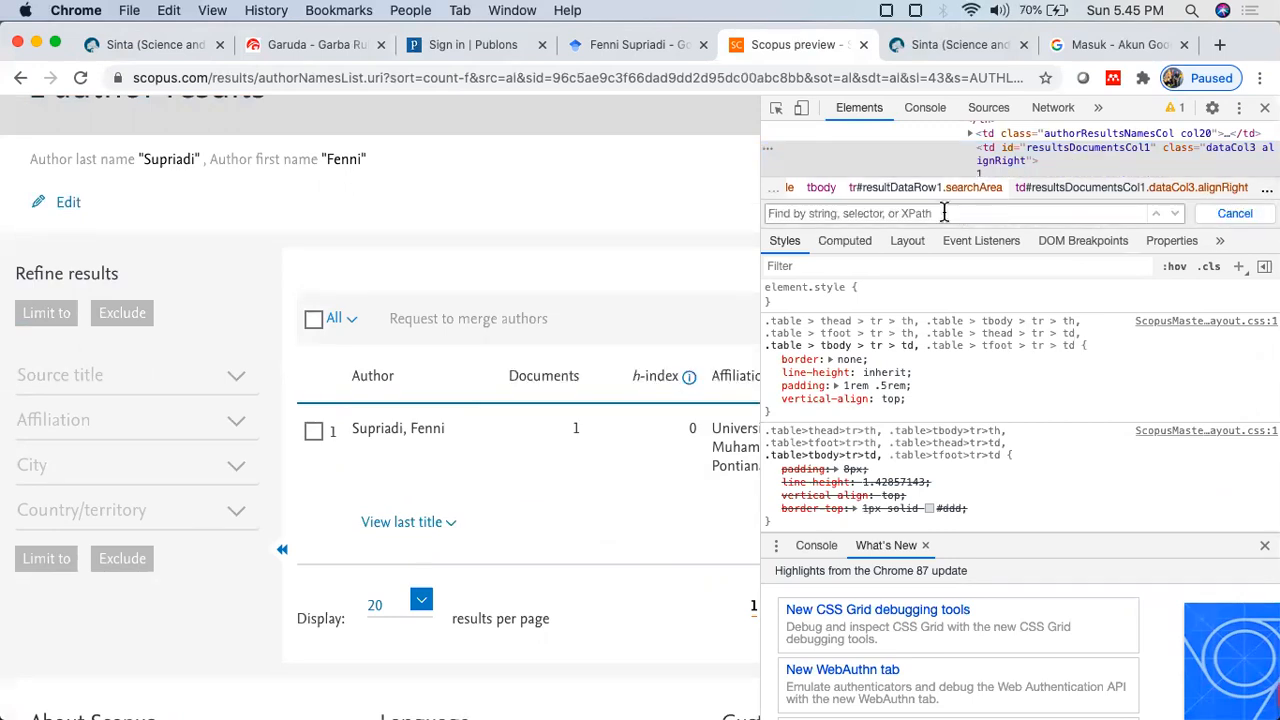
text(aud)
key(BackSpace)
text(id)
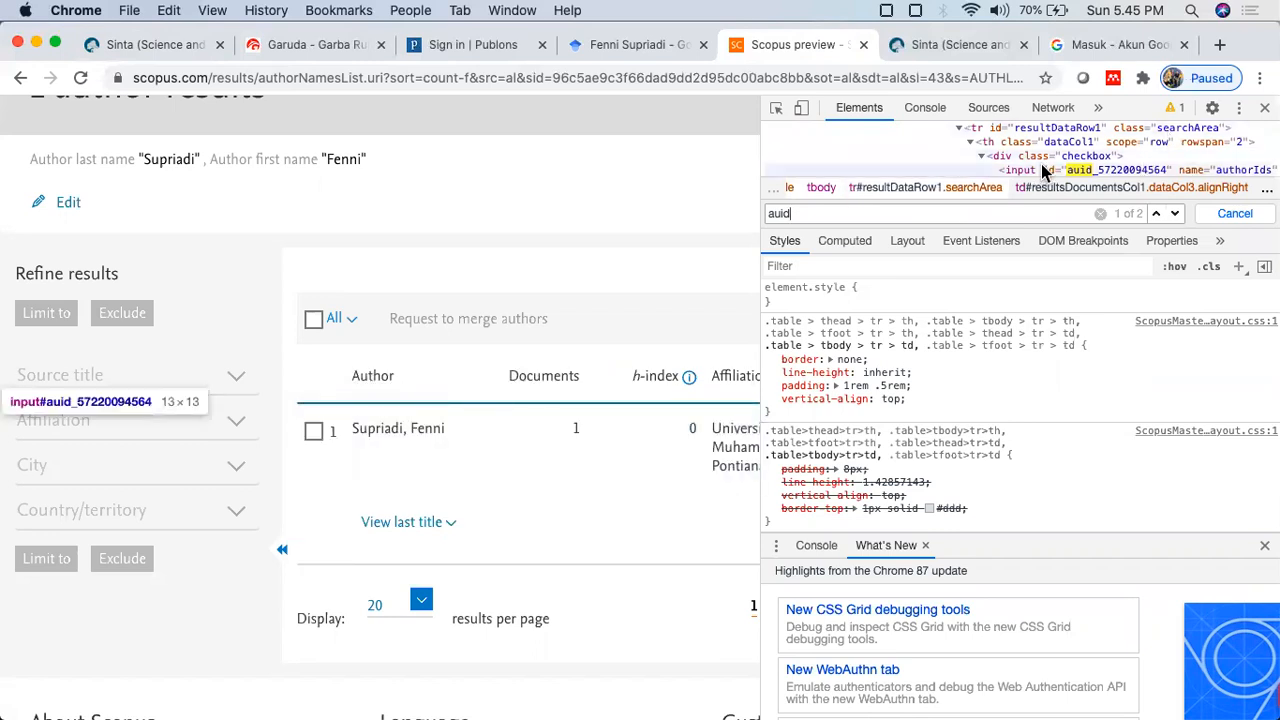
click(1100, 172)
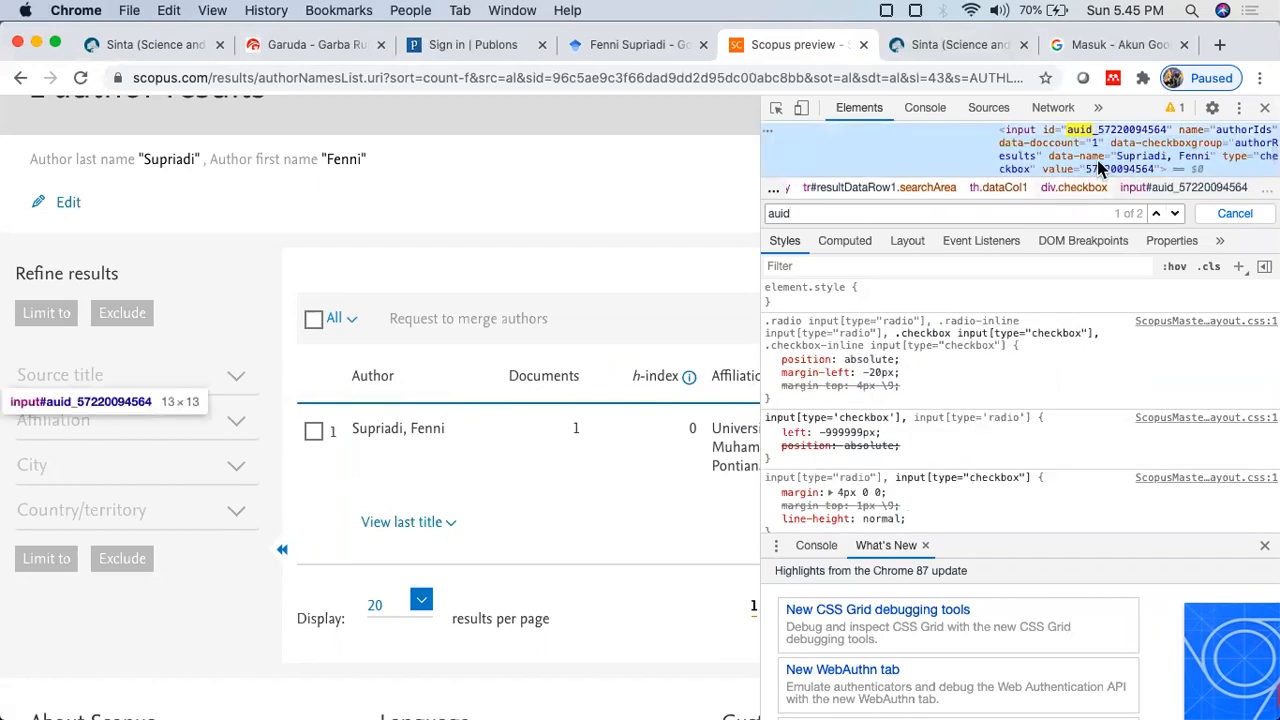
scroll(1110, 145, up, 2)
scroll(1110, 145, down, 2)
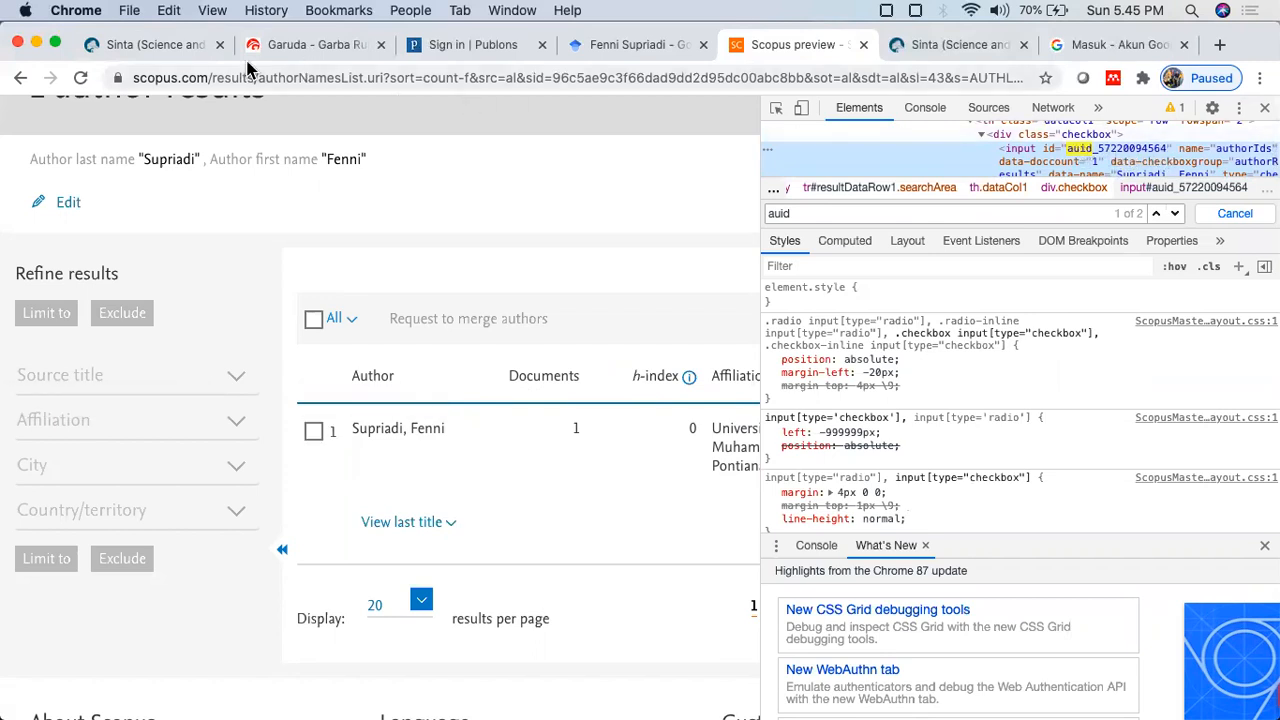
click(183, 44)
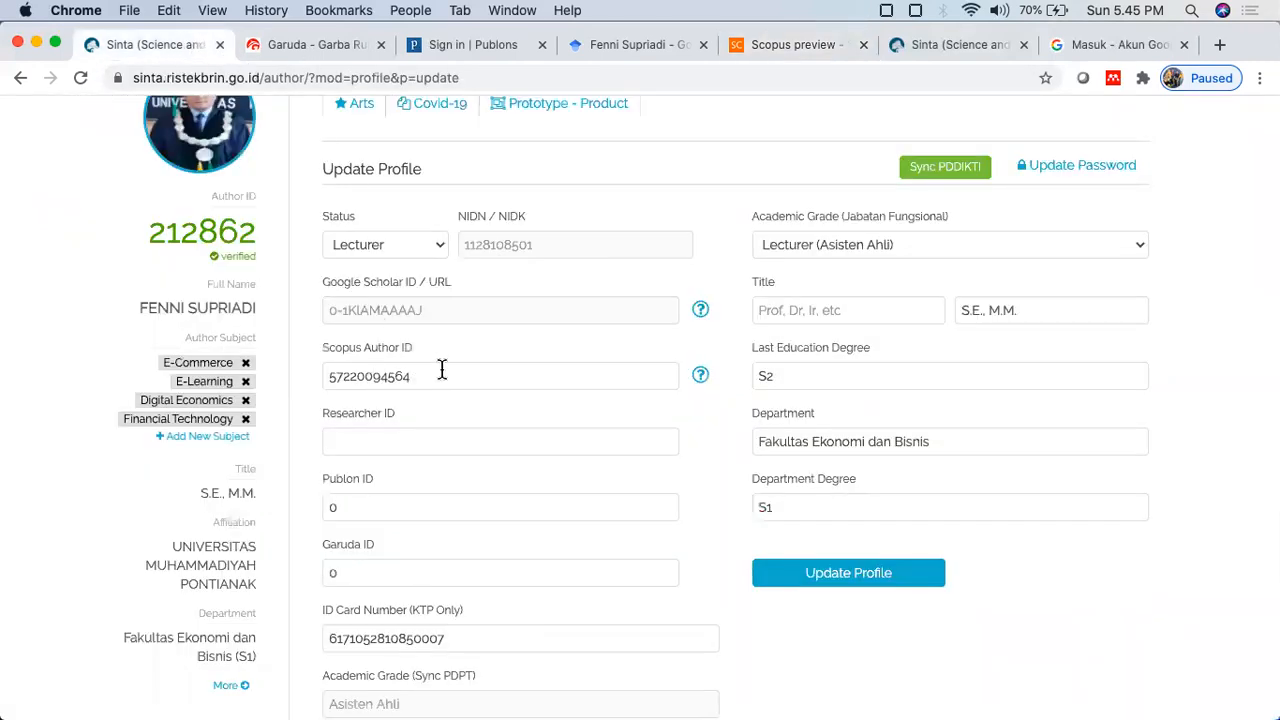
Step: Close the Scopus Preview and Google Scholar tabs and switch to the Garuda home page
click(863, 45)
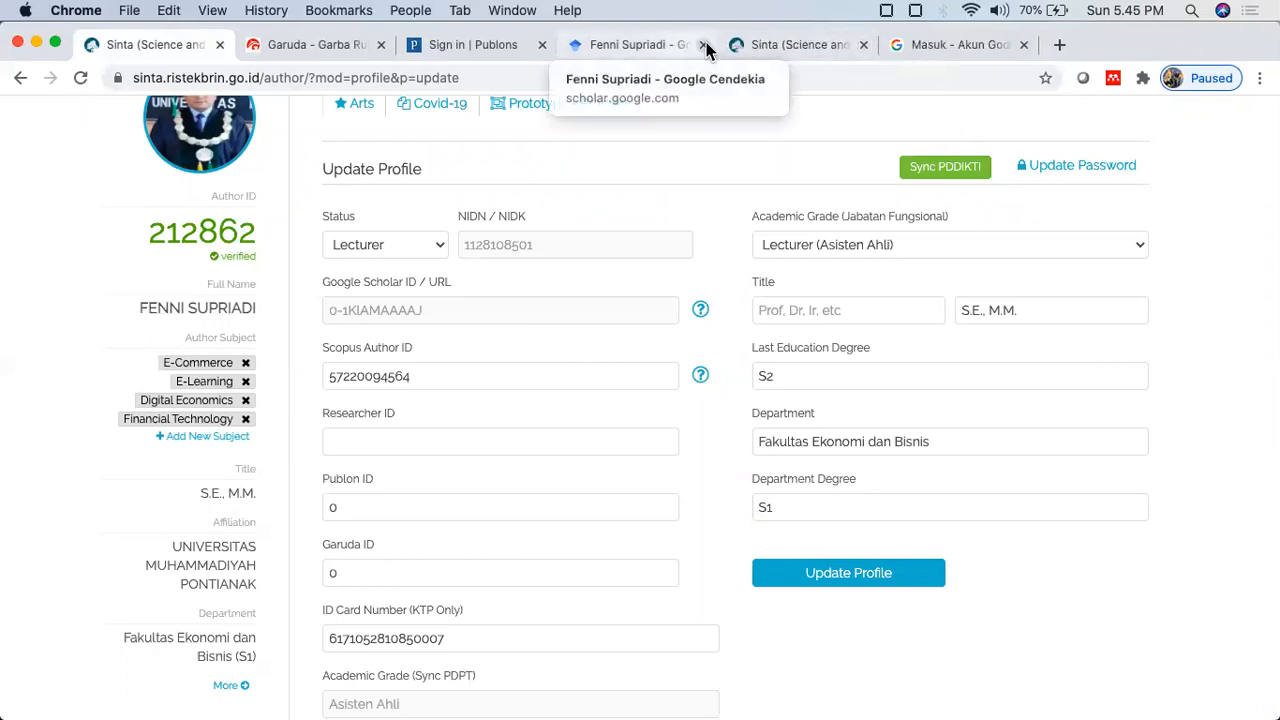
click(704, 54)
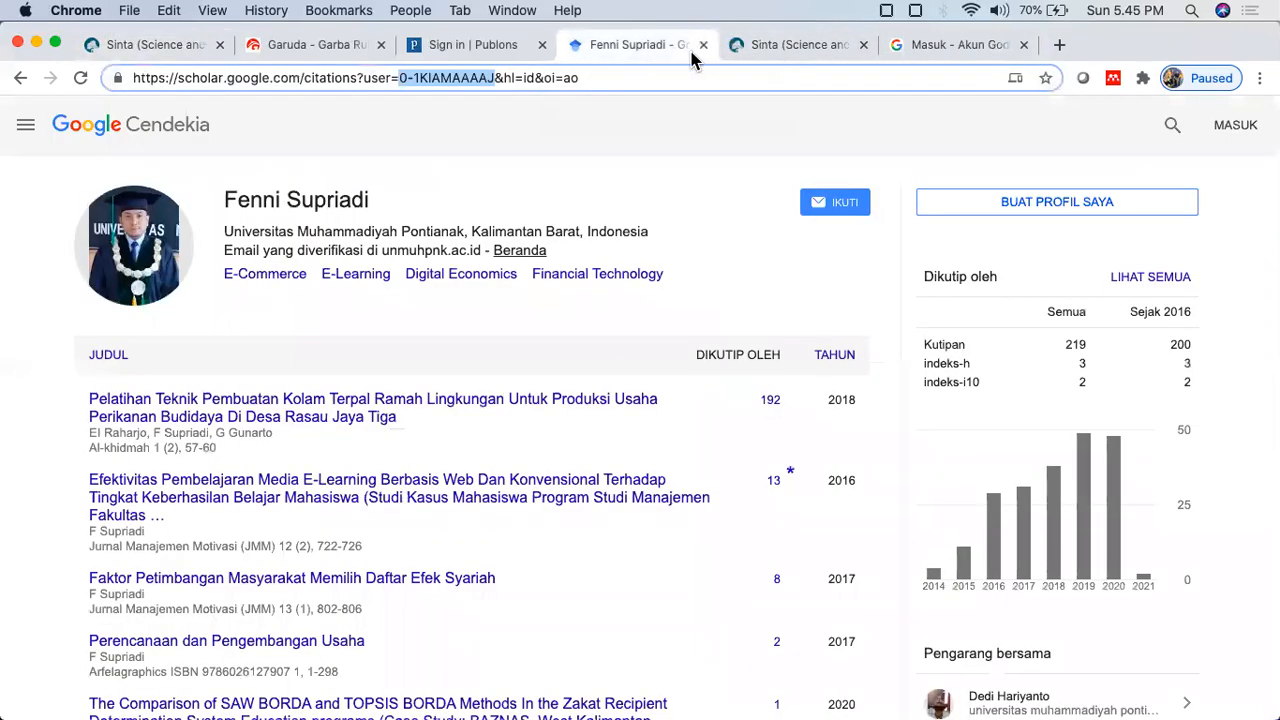
click(704, 45)
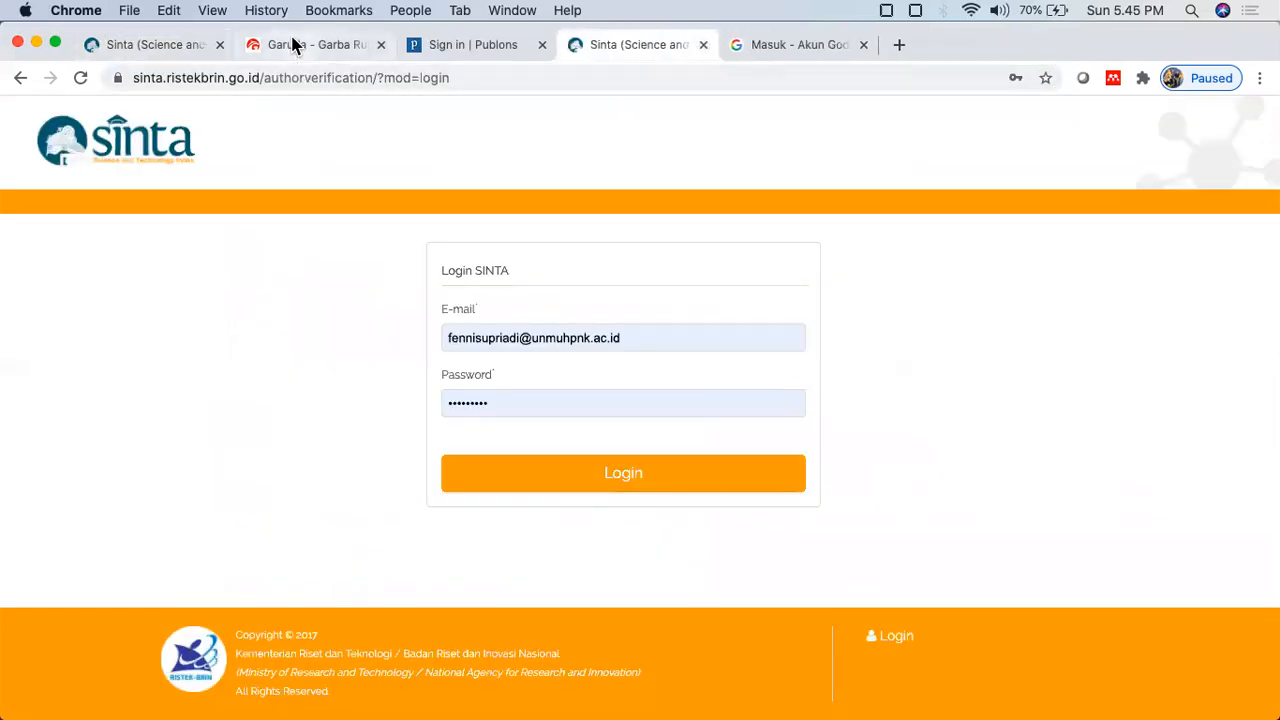
click(293, 45)
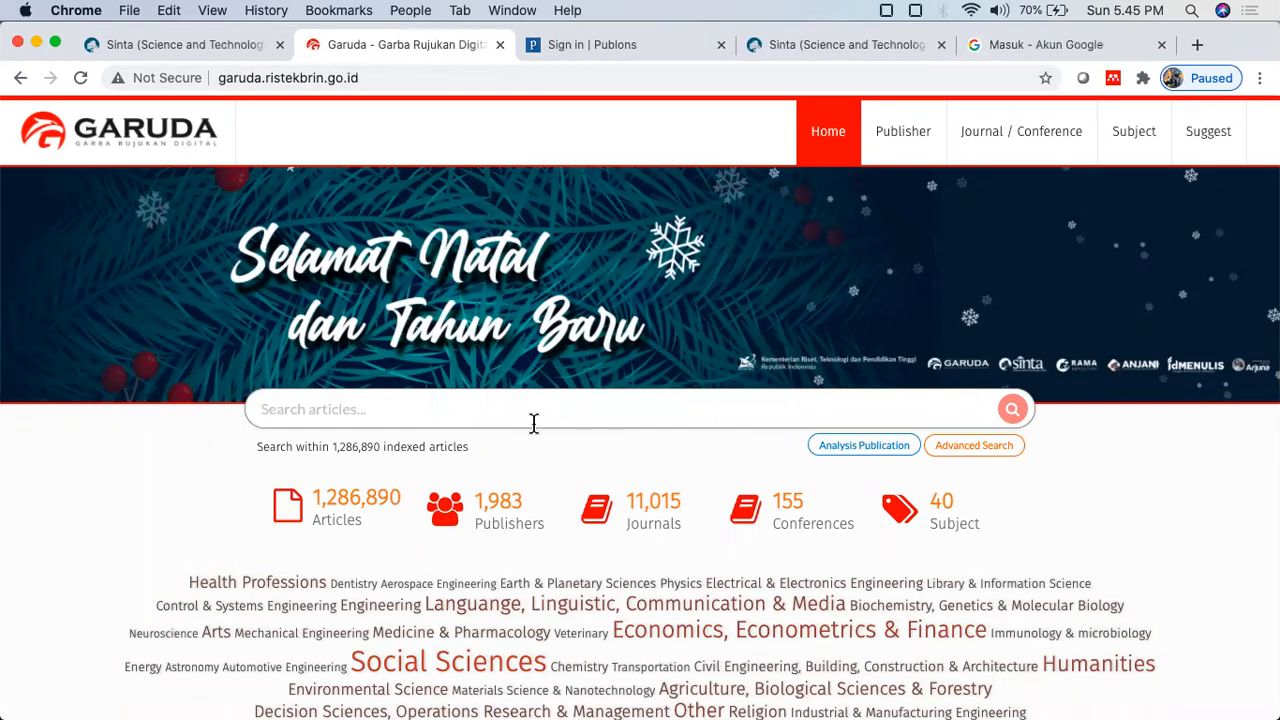
Step: Run a Garuda Advanced Search on the Authors tab for the author's name
key(Return)
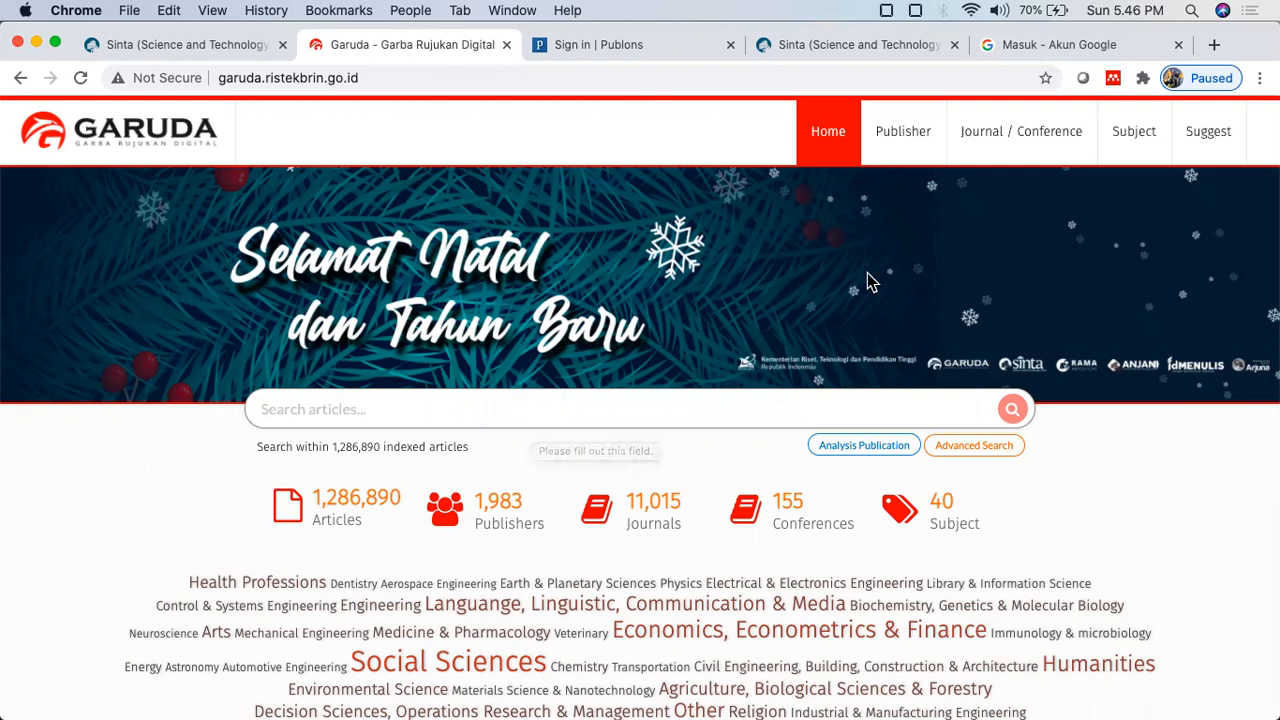
scroll(871, 281, down, 1)
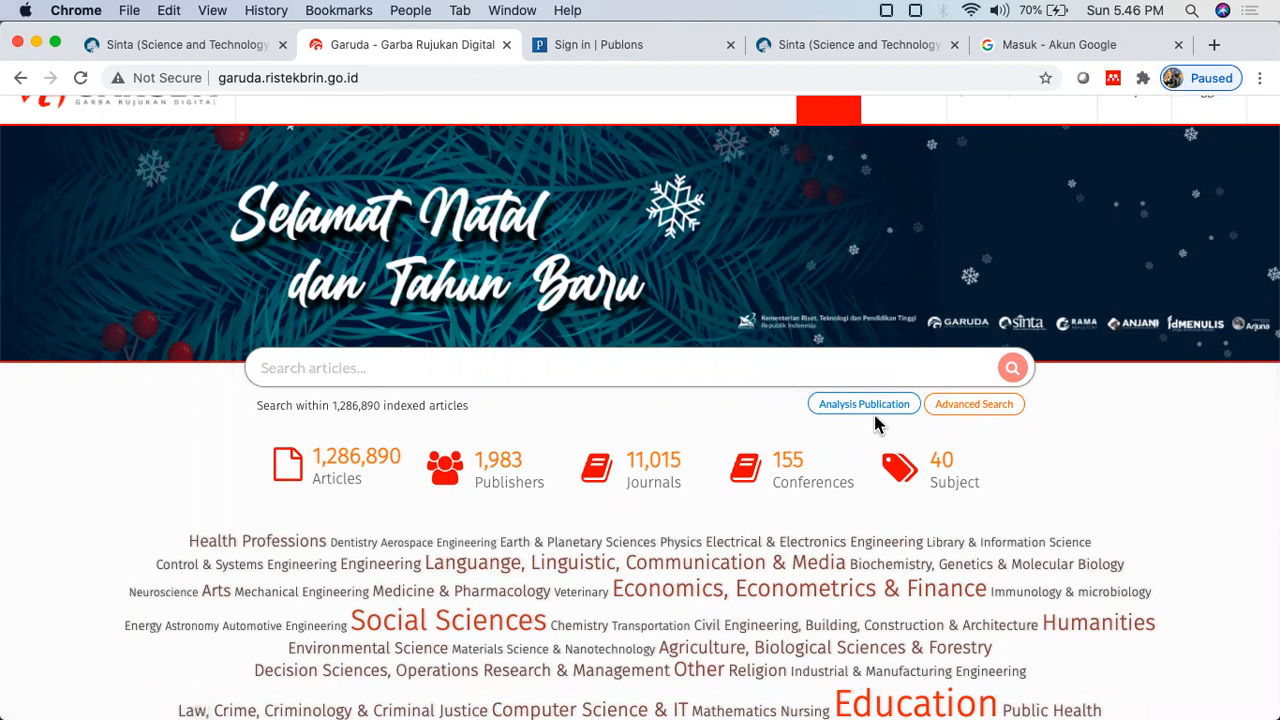
click(991, 411)
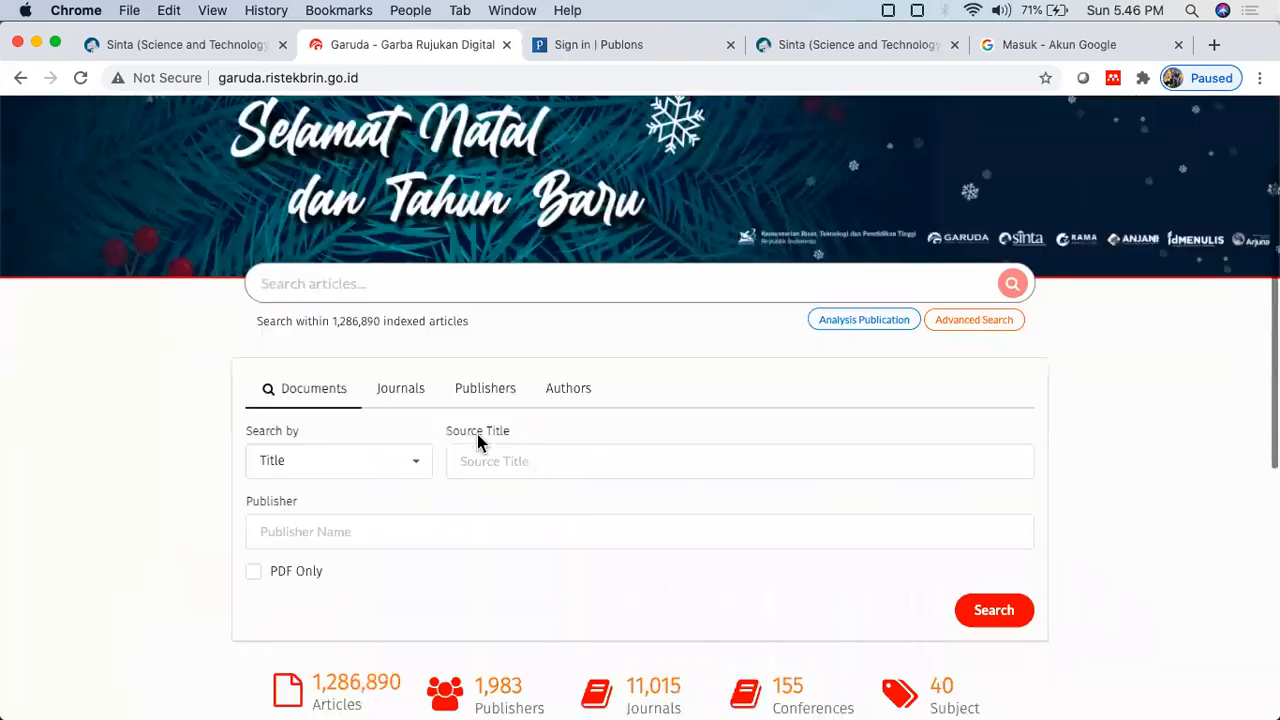
scroll(480, 443, down, 3)
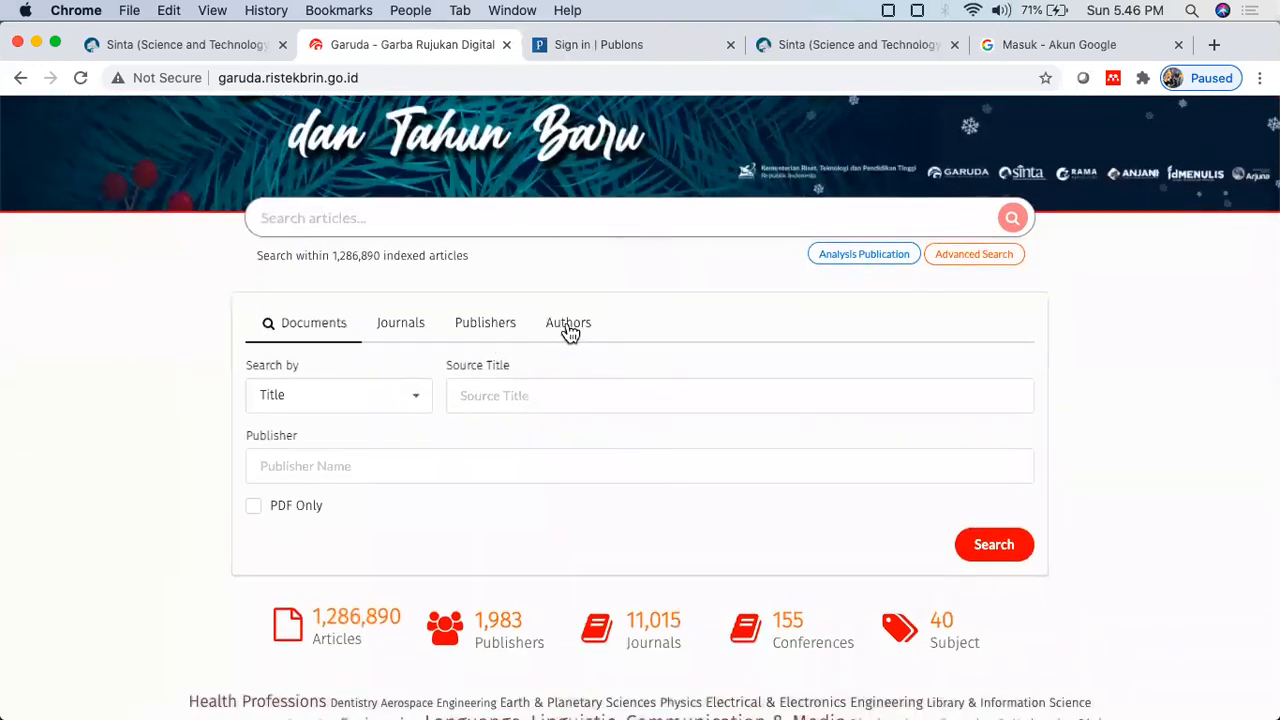
click(568, 330)
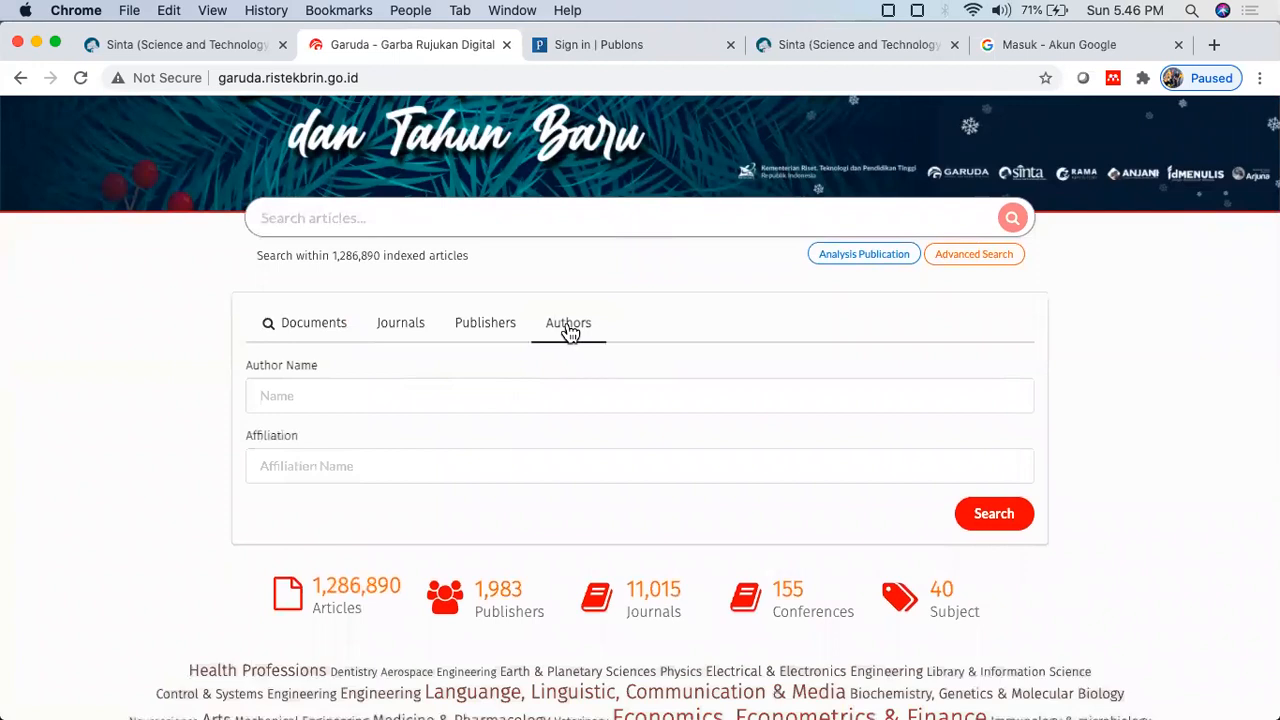
click(333, 393)
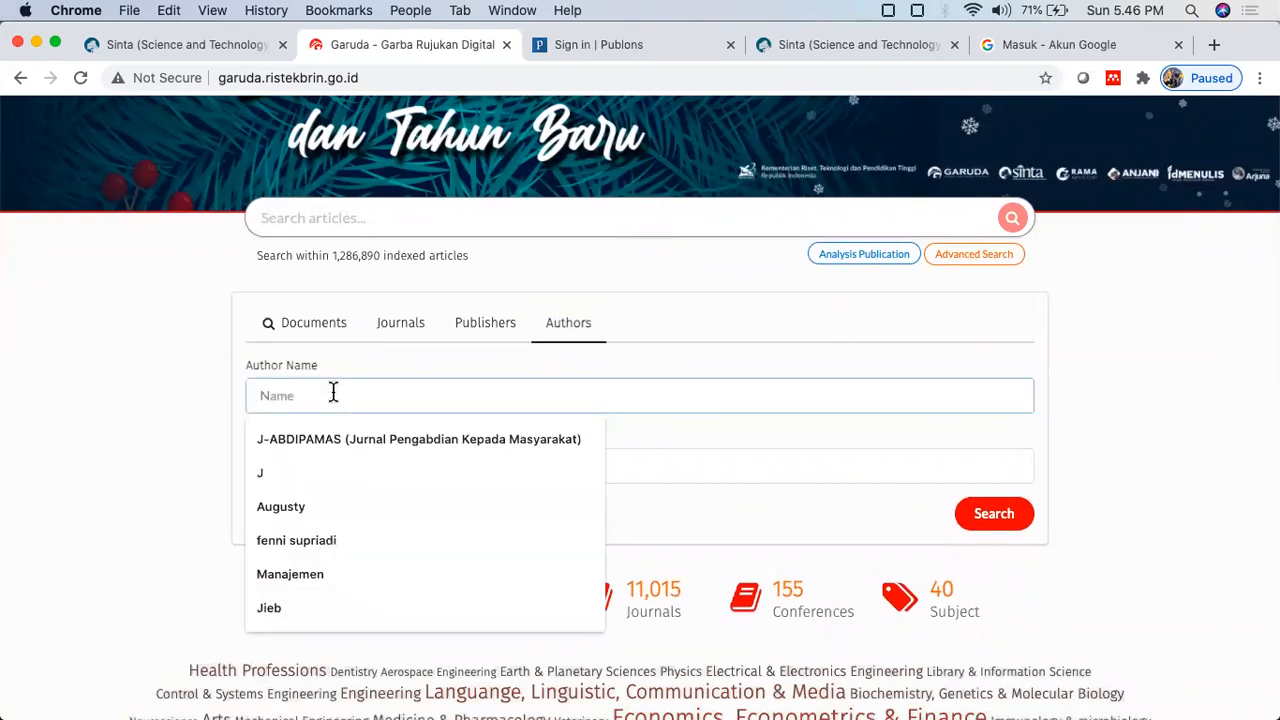
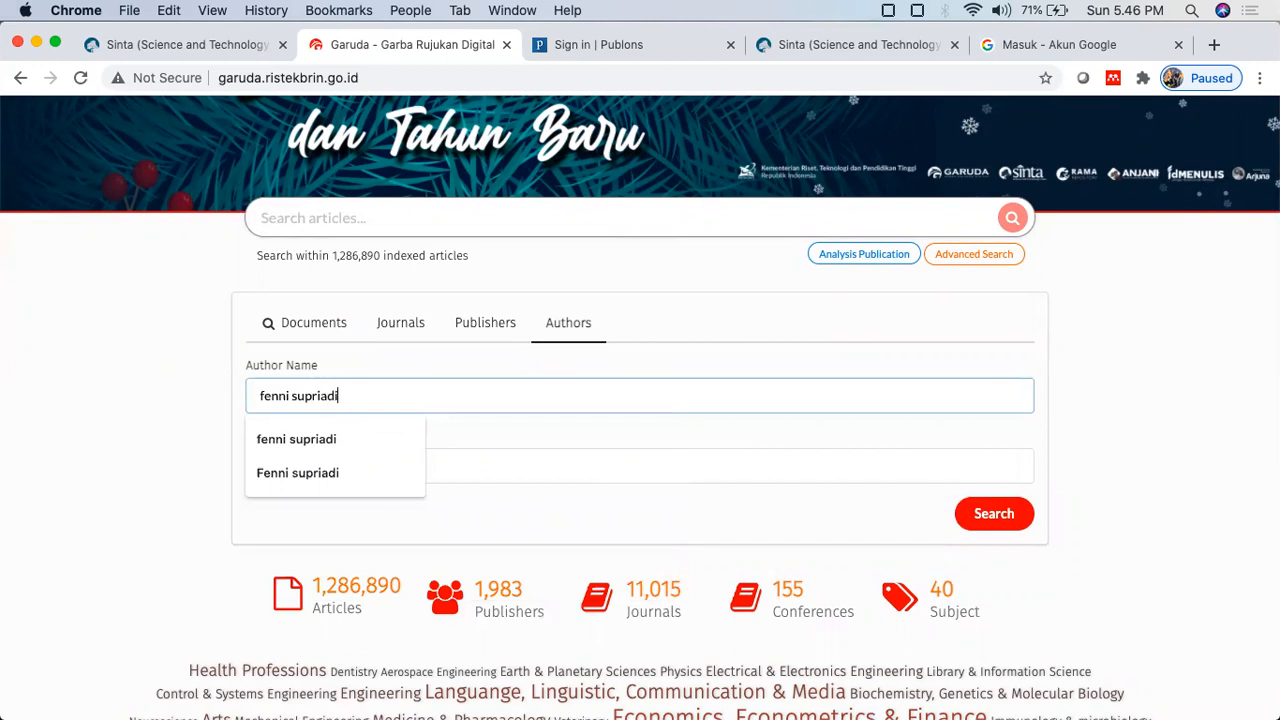
key(Down)
key(Return)
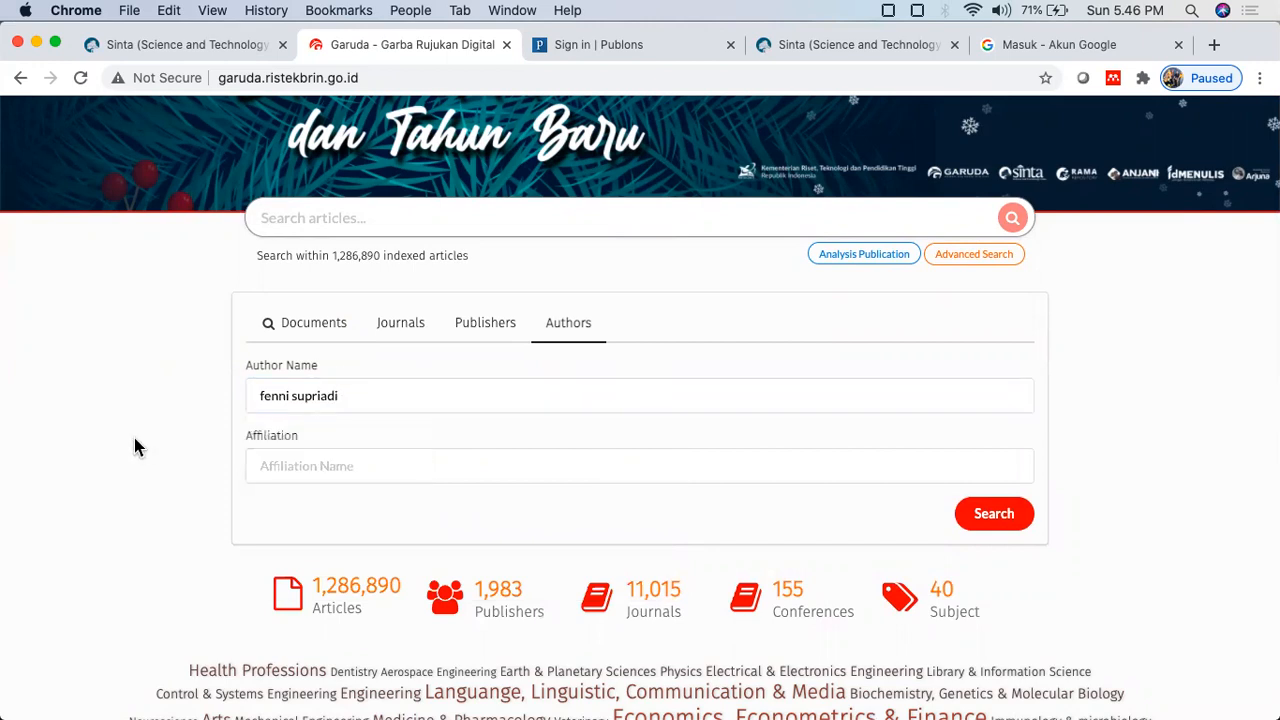
click(303, 471)
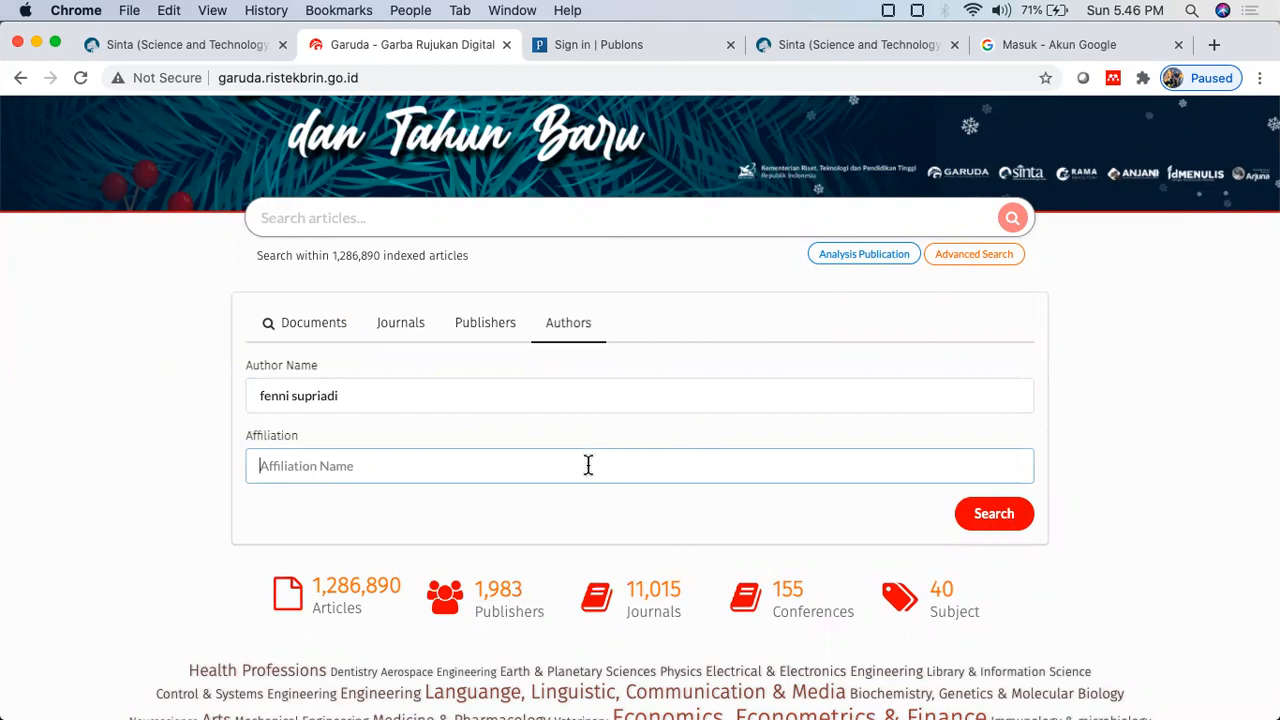
click(361, 395)
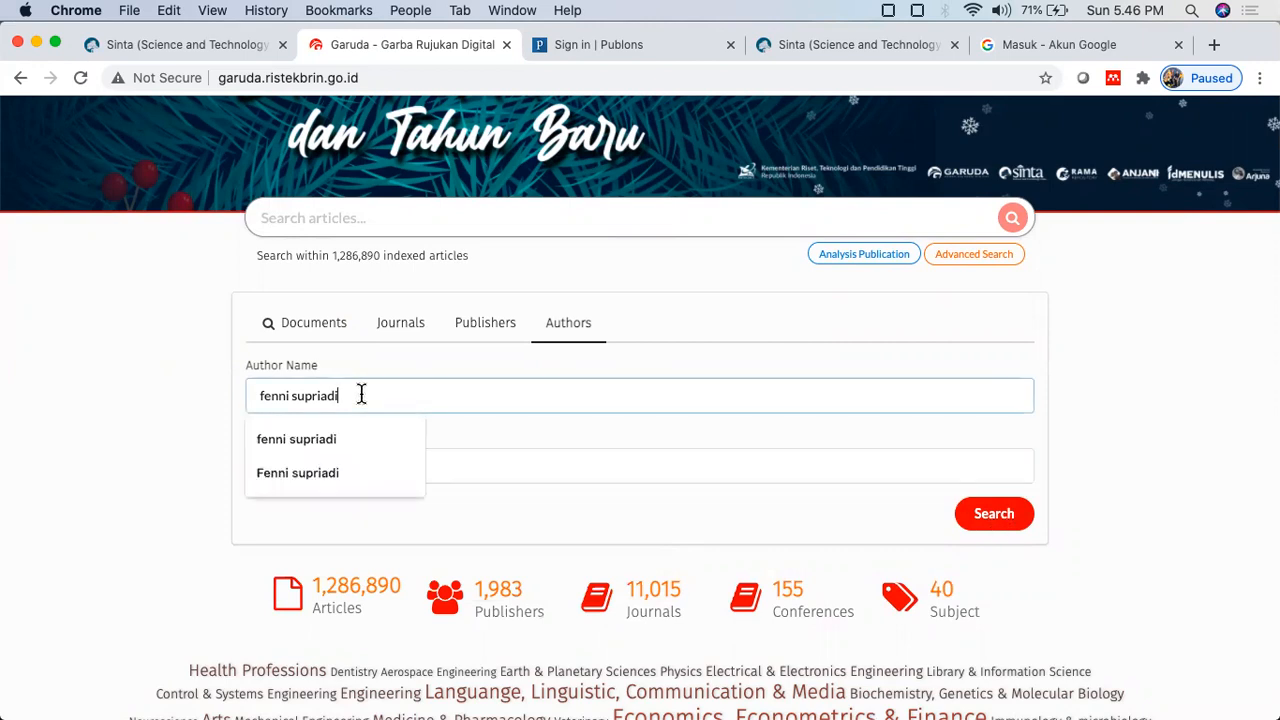
click(1131, 389)
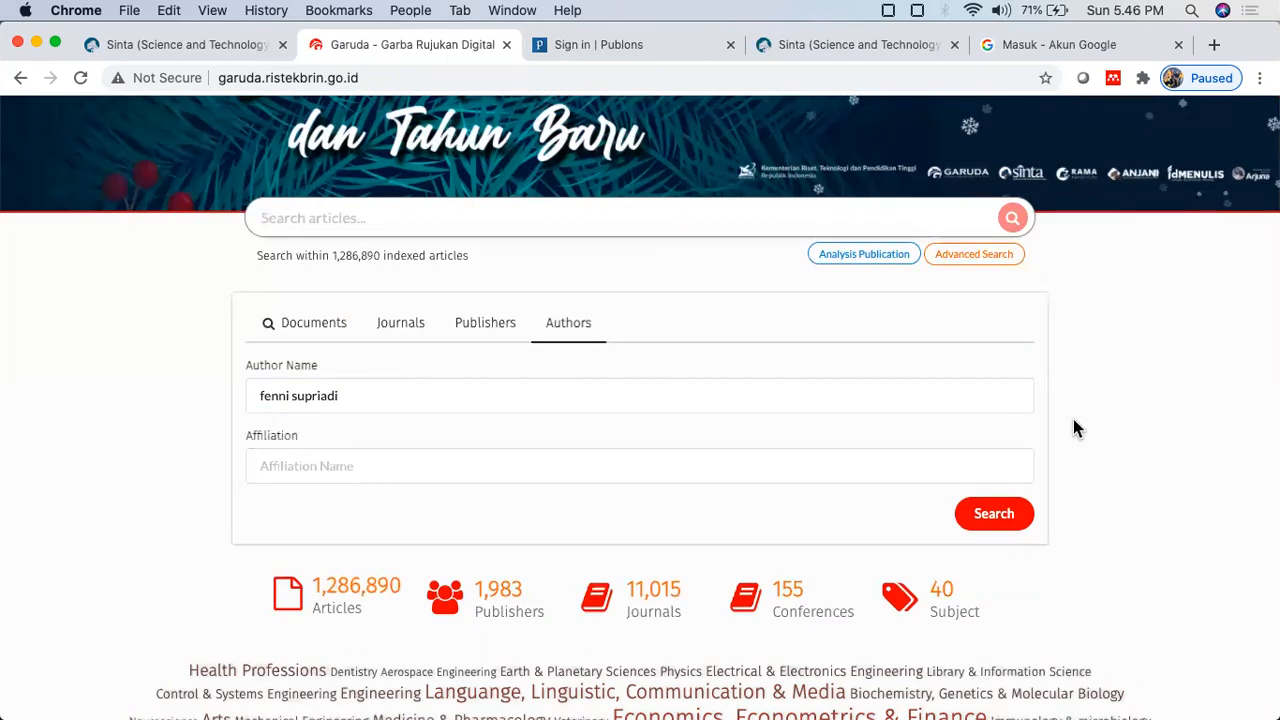
click(993, 516)
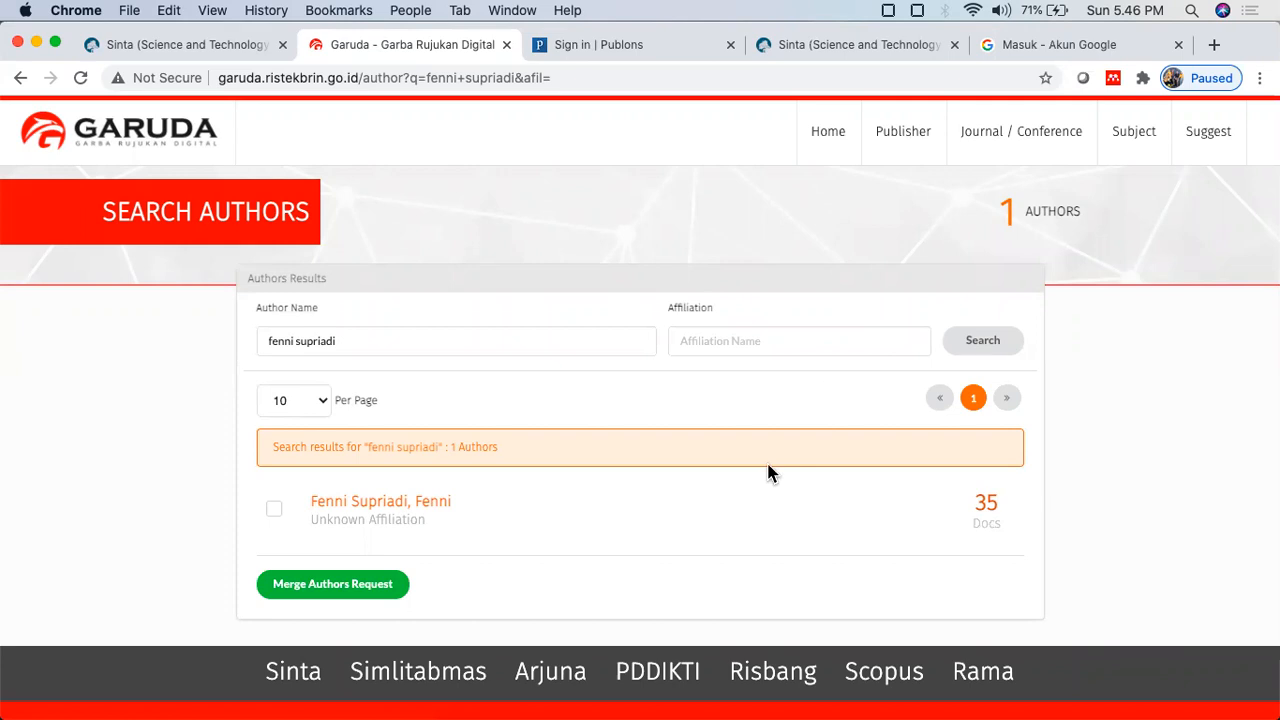
Step: Open the author's Garuda profile and select its Author-ID number
scroll(634, 508, down, 1)
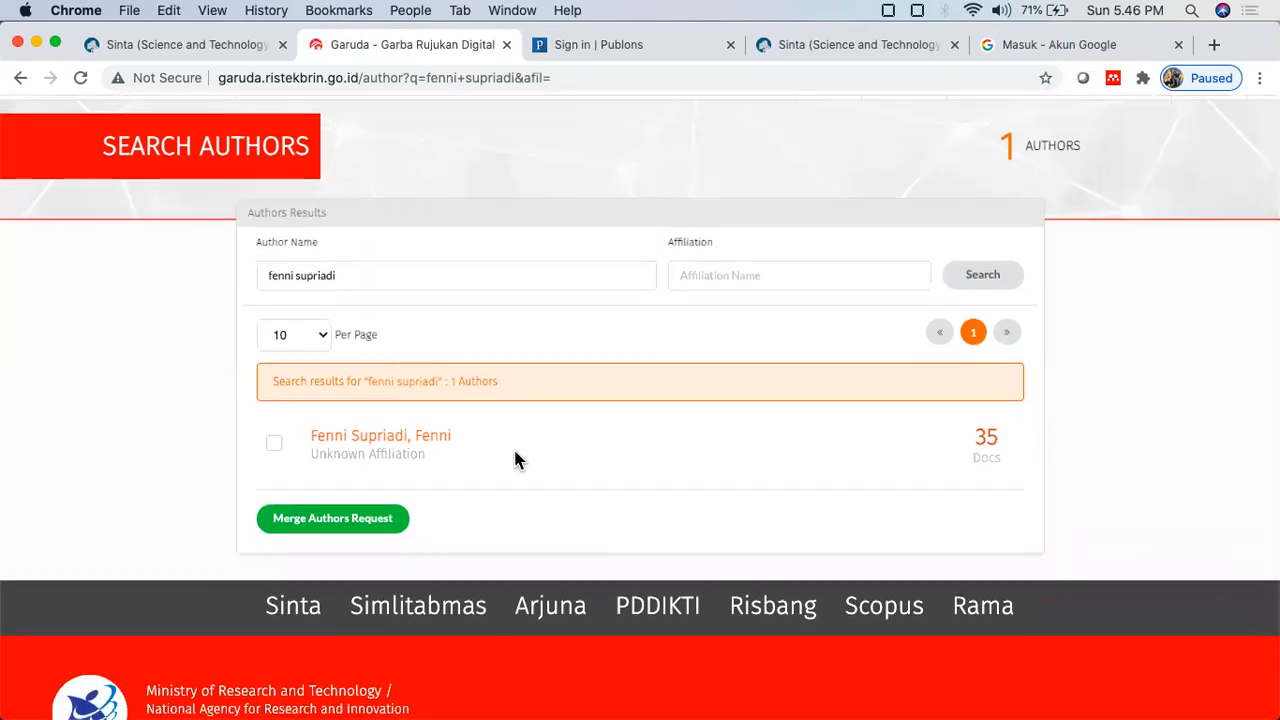
click(435, 440)
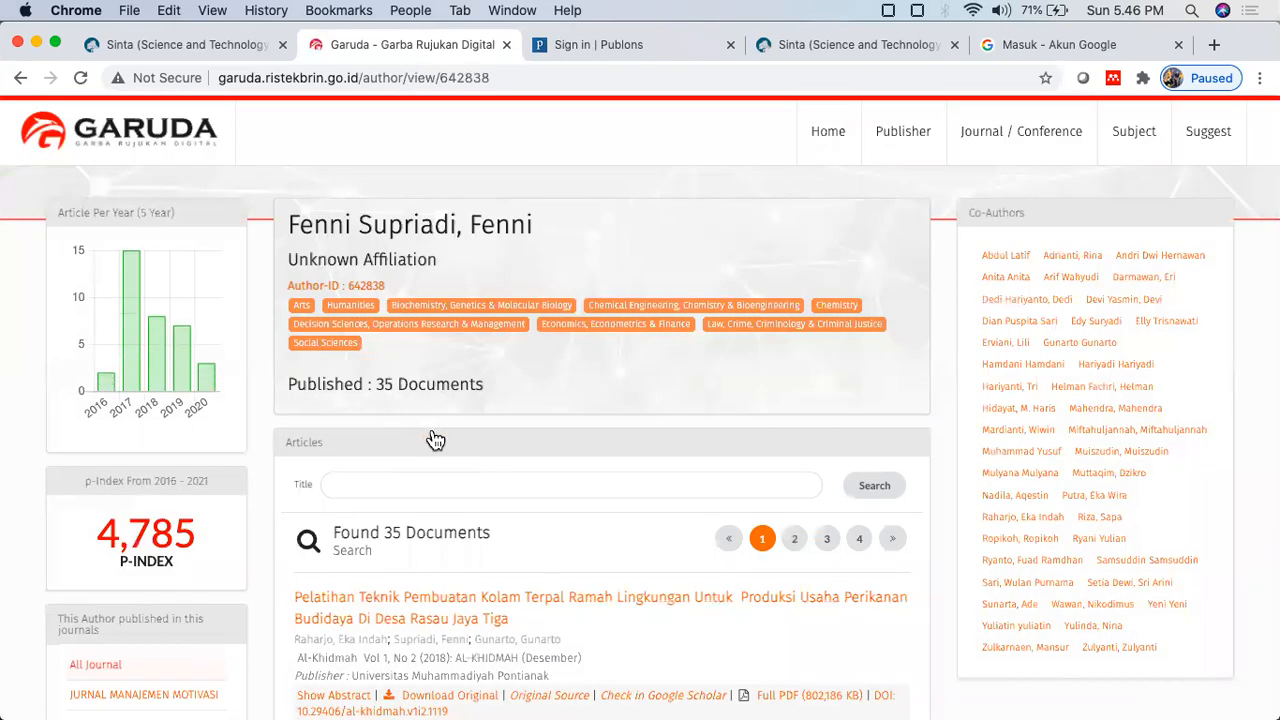
scroll(435, 440, down, 1)
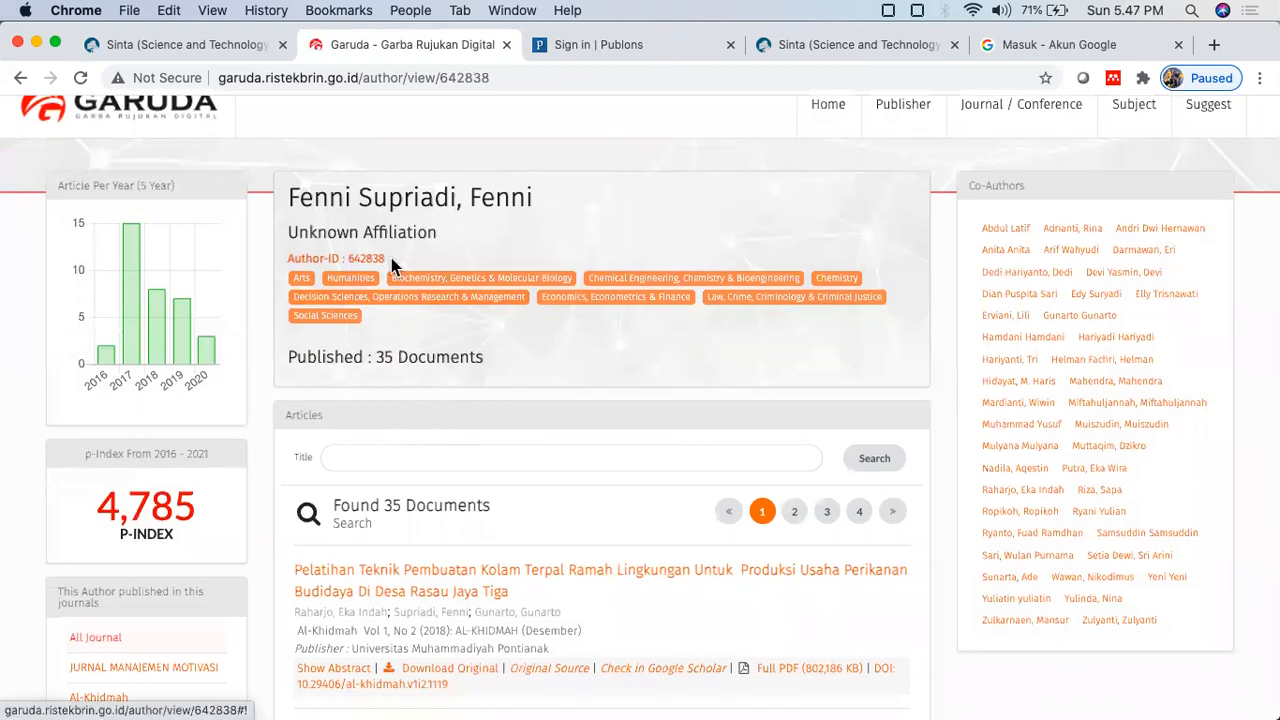
drag(386, 258, 348, 258)
key(super+c)
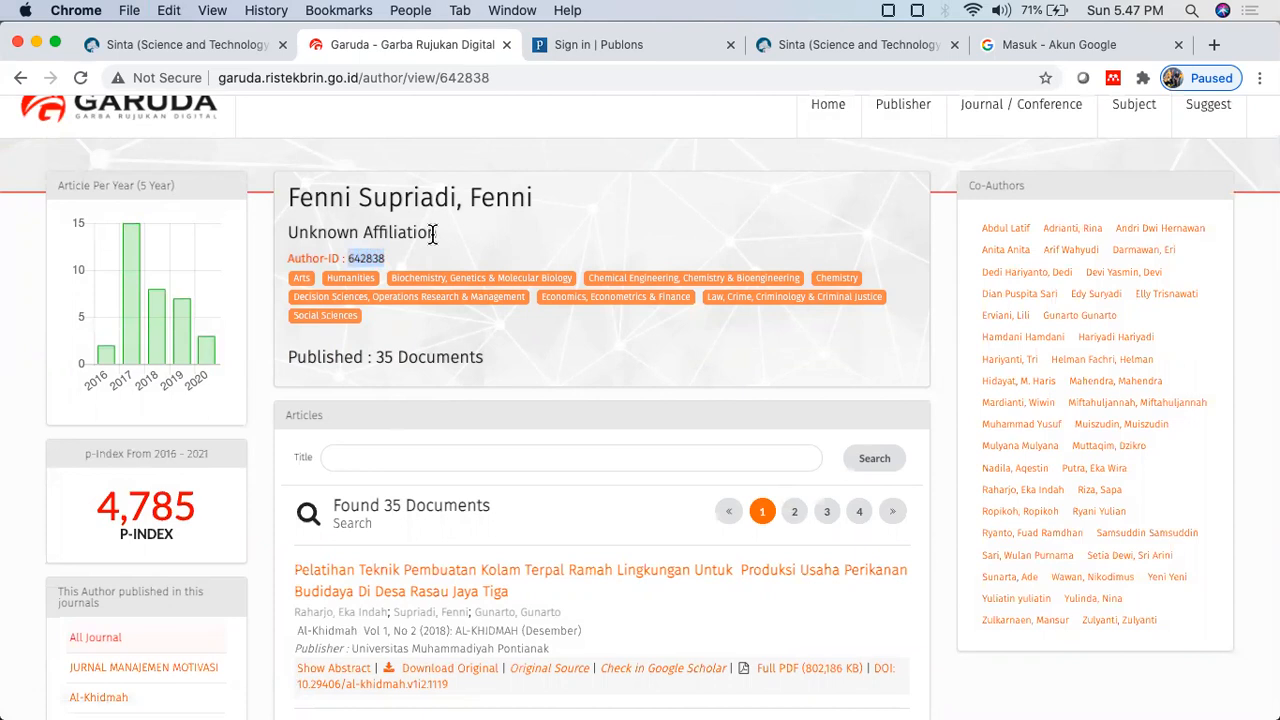
scroll(391, 252, up, 5)
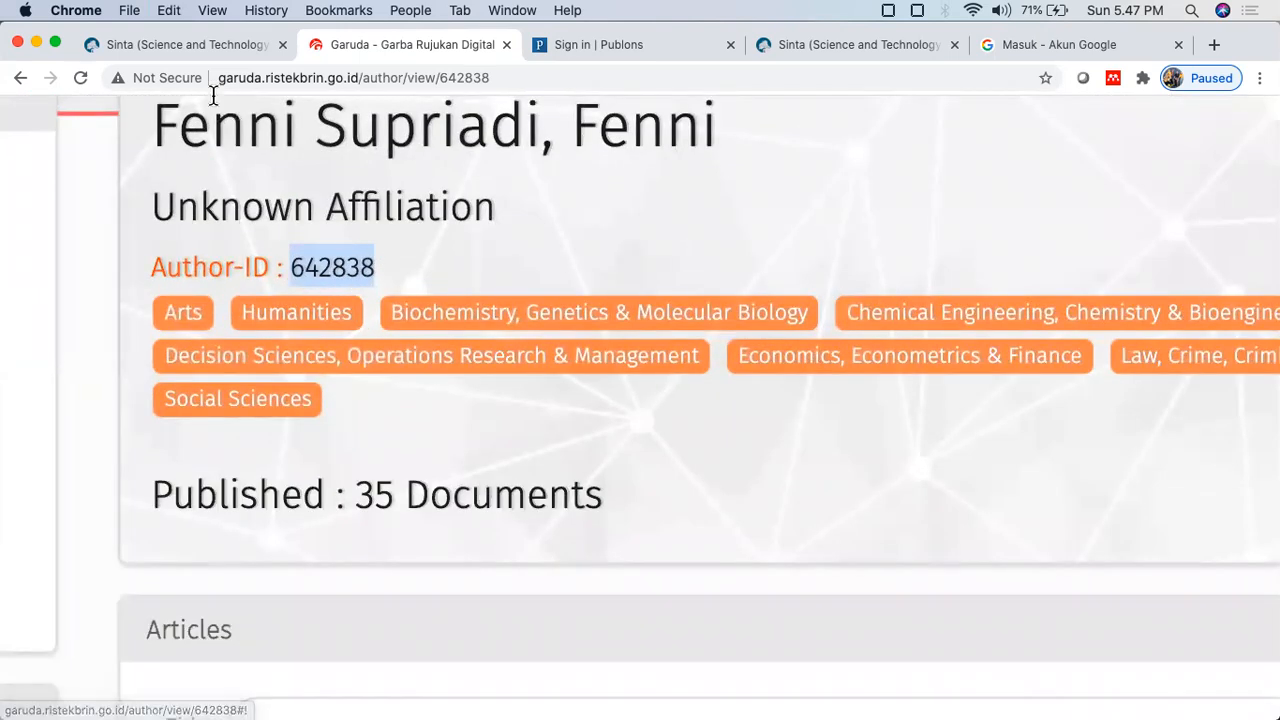
click(194, 44)
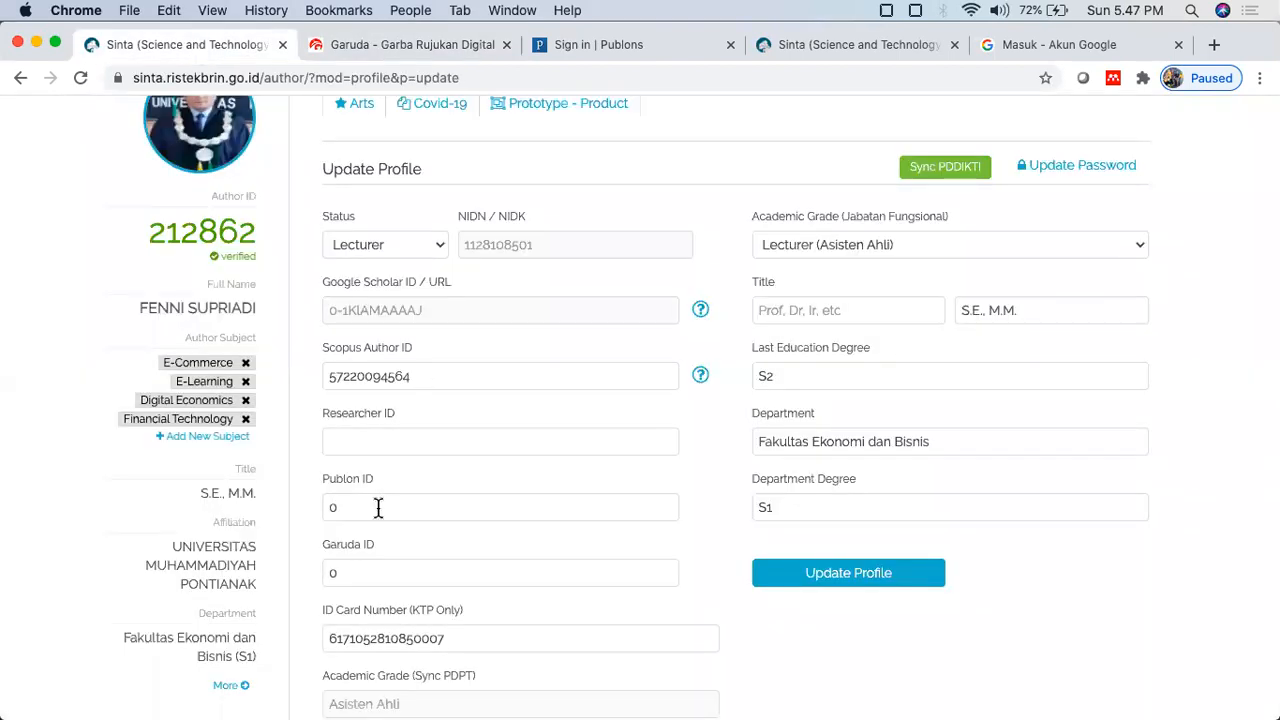
Step: Replace the 0 in SINTA's Garuda ID field with the pasted Garuda Author-ID, then close Garuda
click(369, 570)
double_click(331, 572)
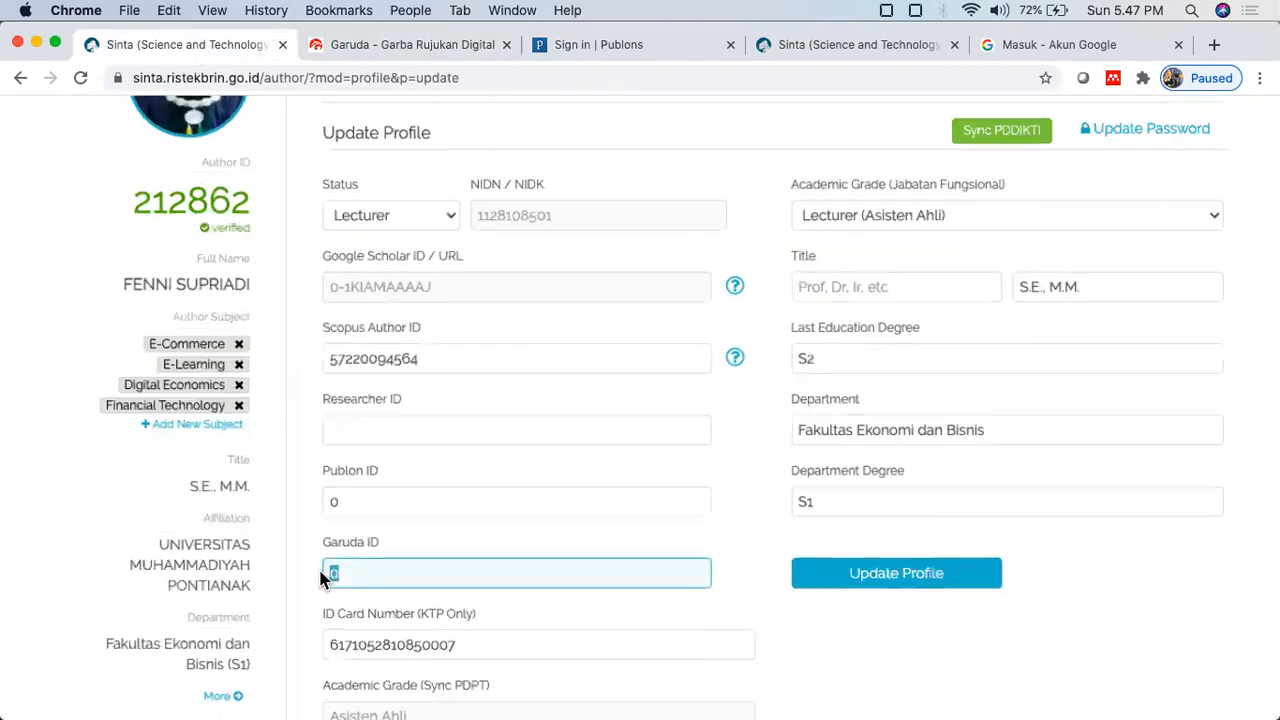
scroll(325, 575, up, 5)
scroll(350, 541, down, 2)
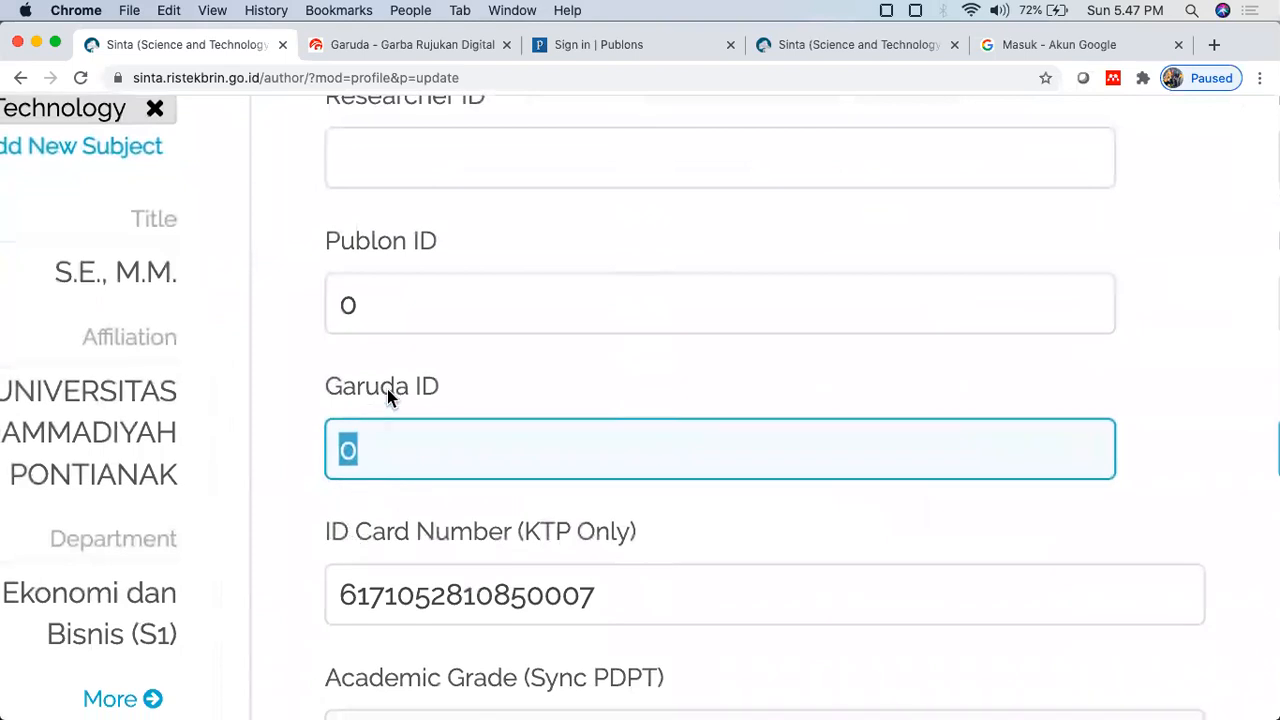
key(super+v)
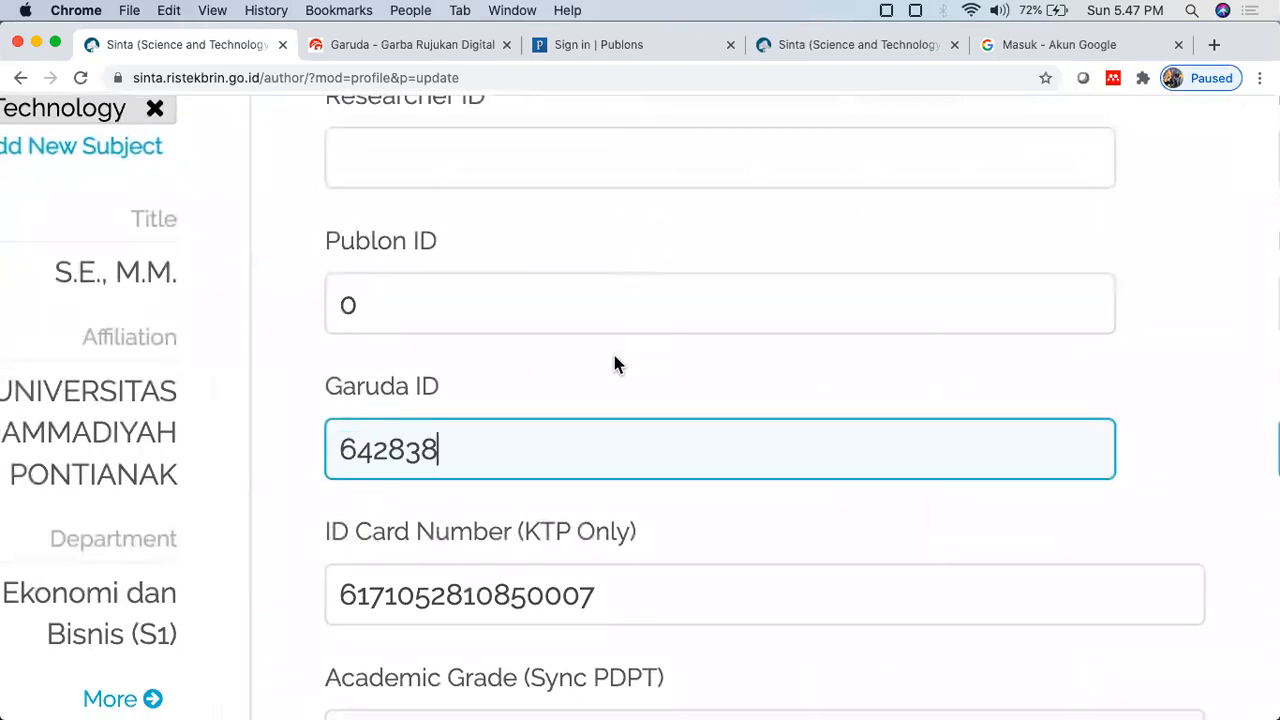
scroll(430, 252, up, 2)
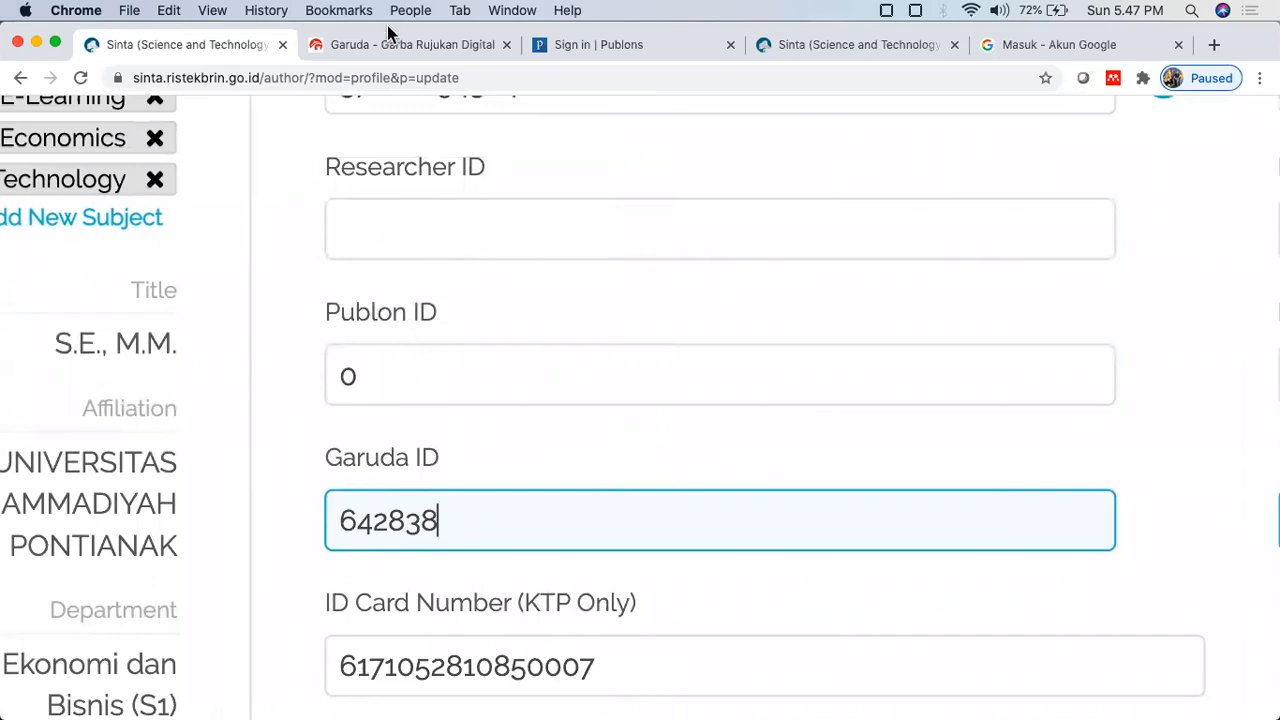
click(466, 45)
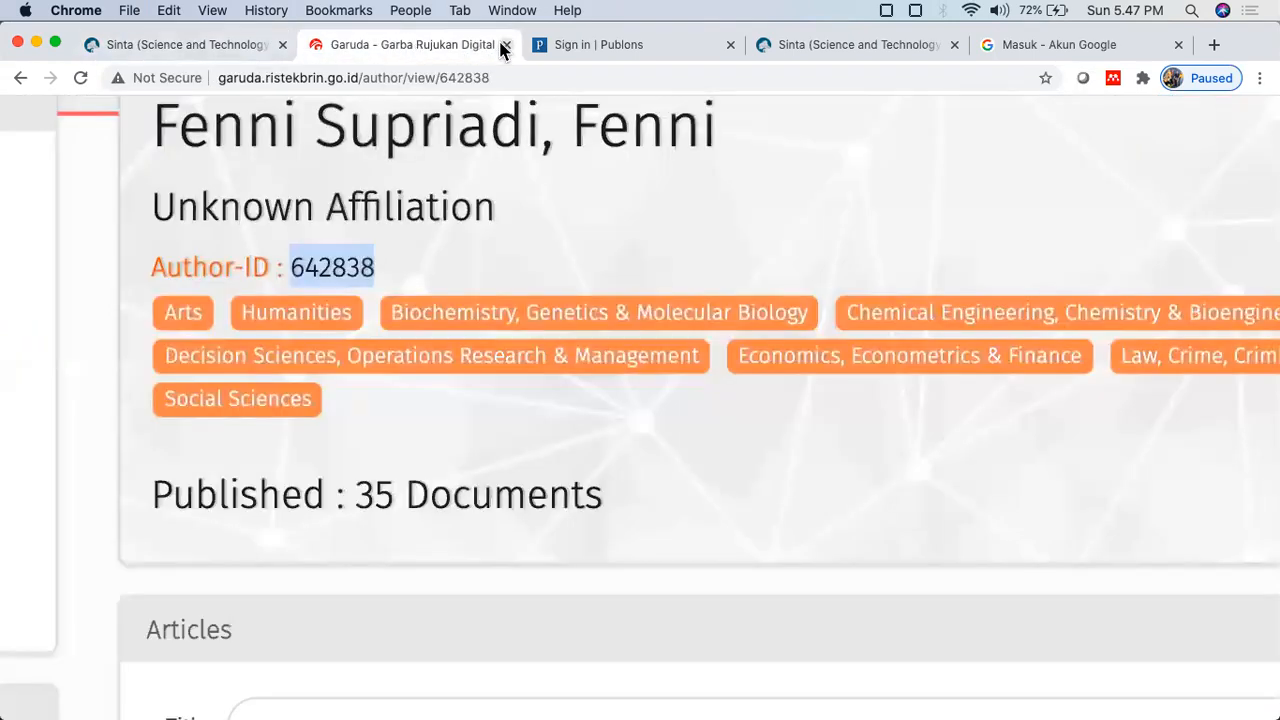
click(505, 45)
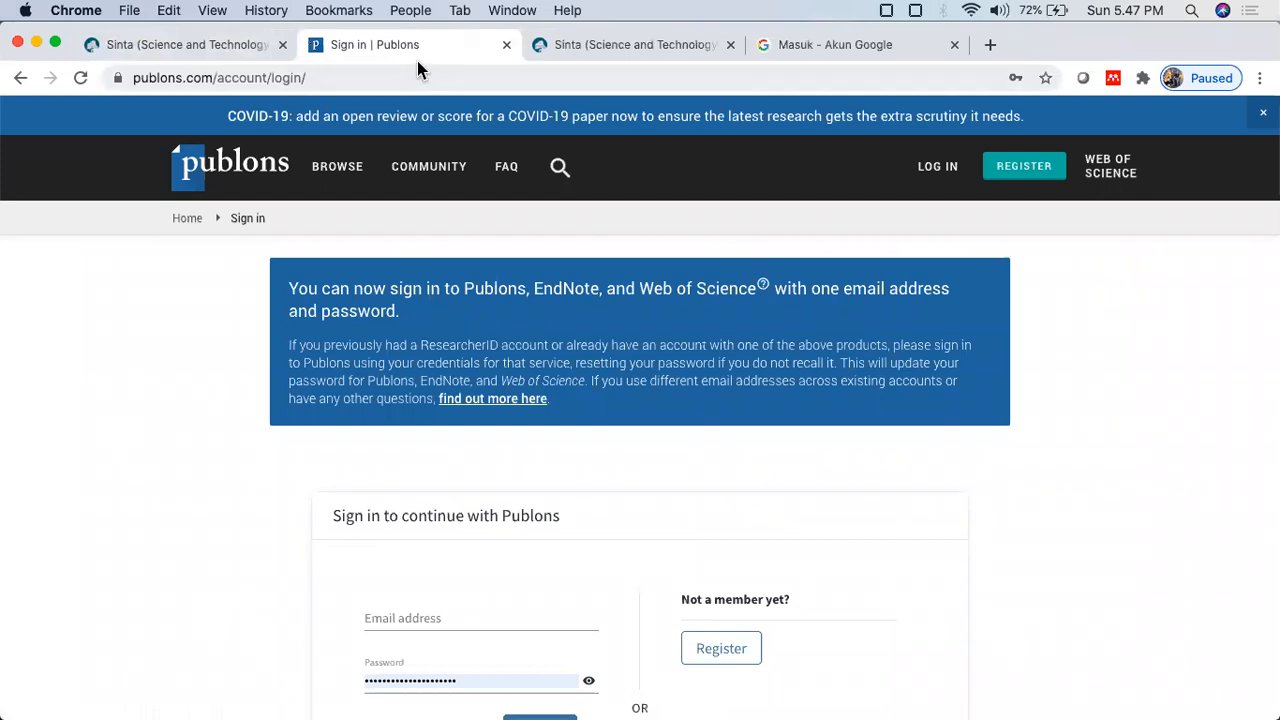
Step: Load the publons.com home page and open its registration page
click(213, 79)
drag(213, 79, 428, 80)
key(BackSpace)
key(Return)
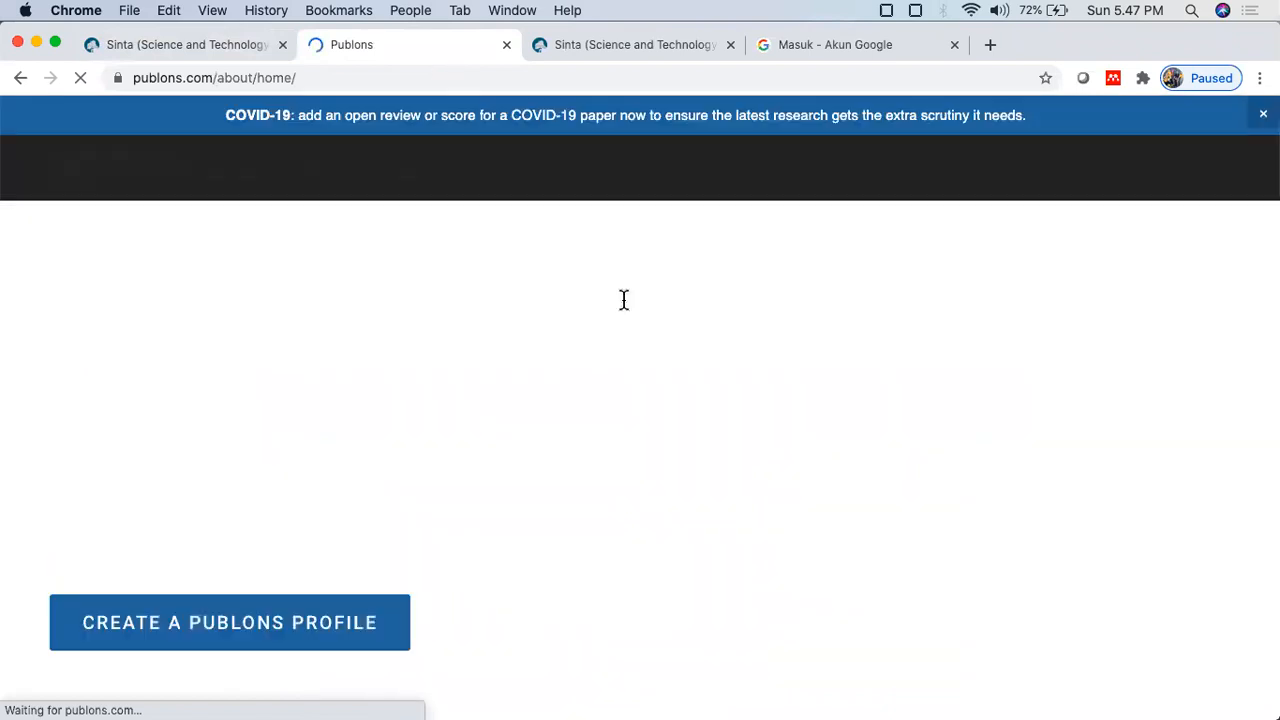
scroll(623, 304, down, 2)
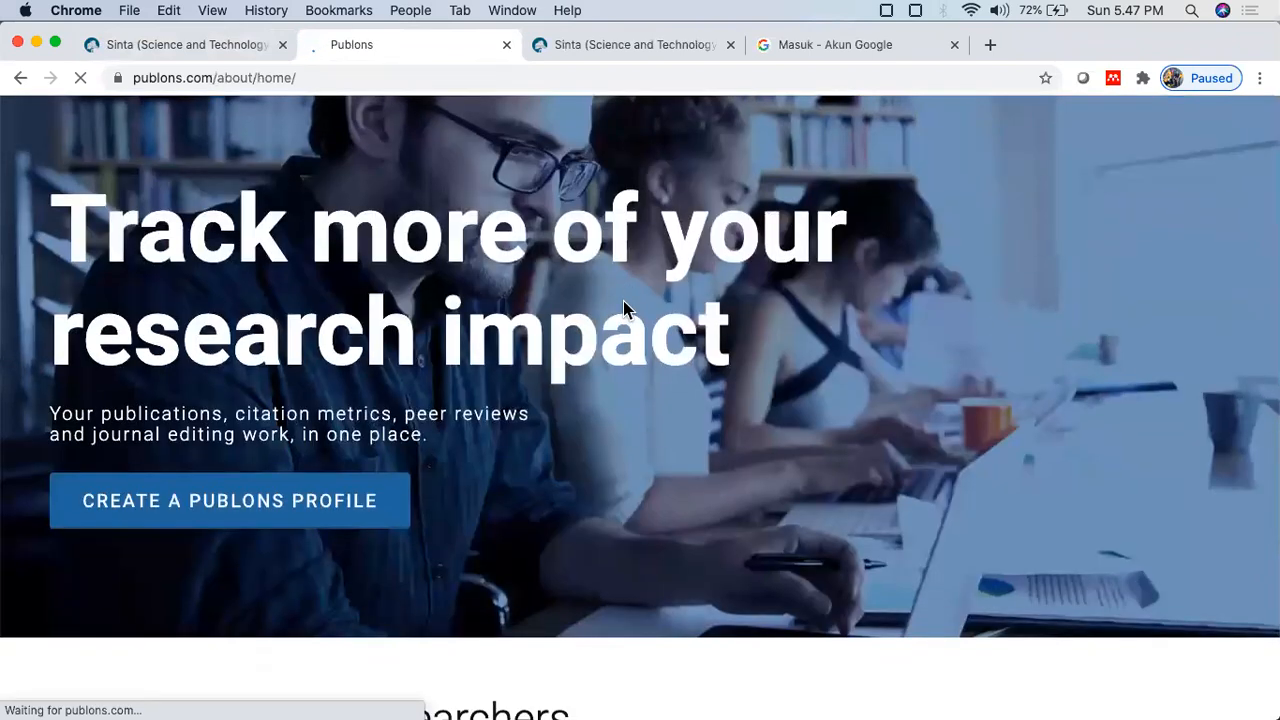
scroll(623, 301, up, 2)
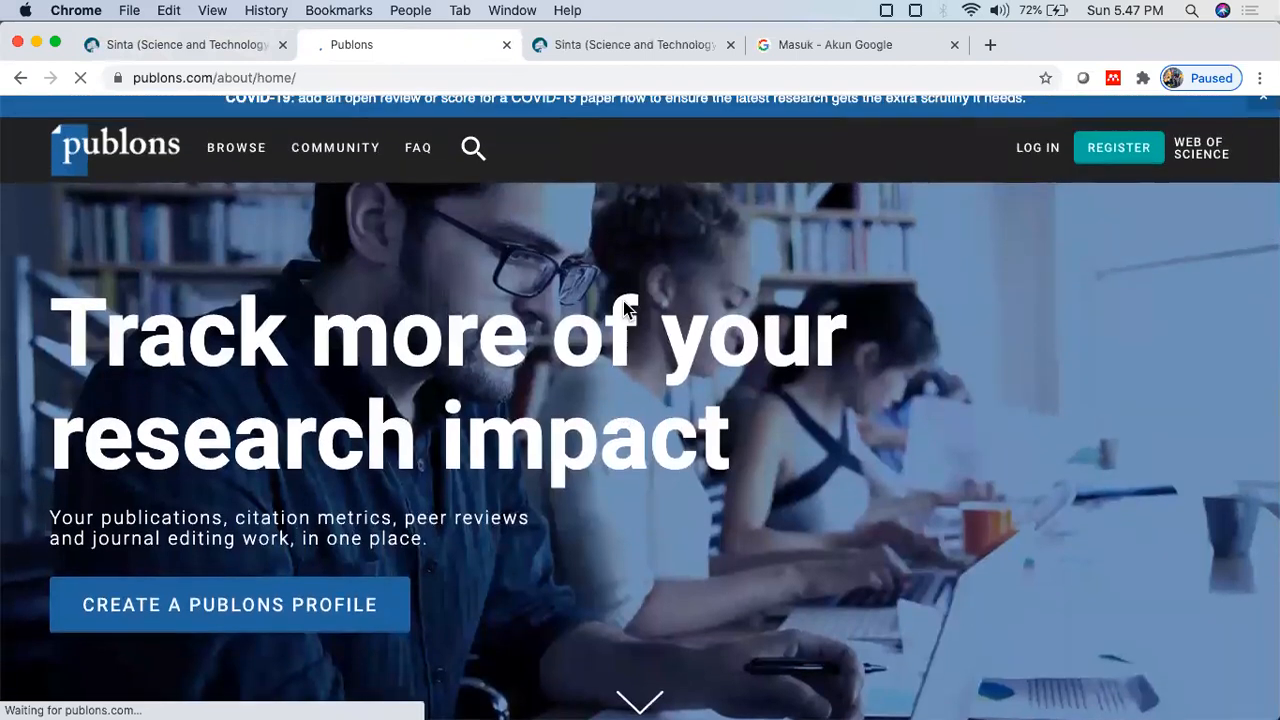
click(1116, 158)
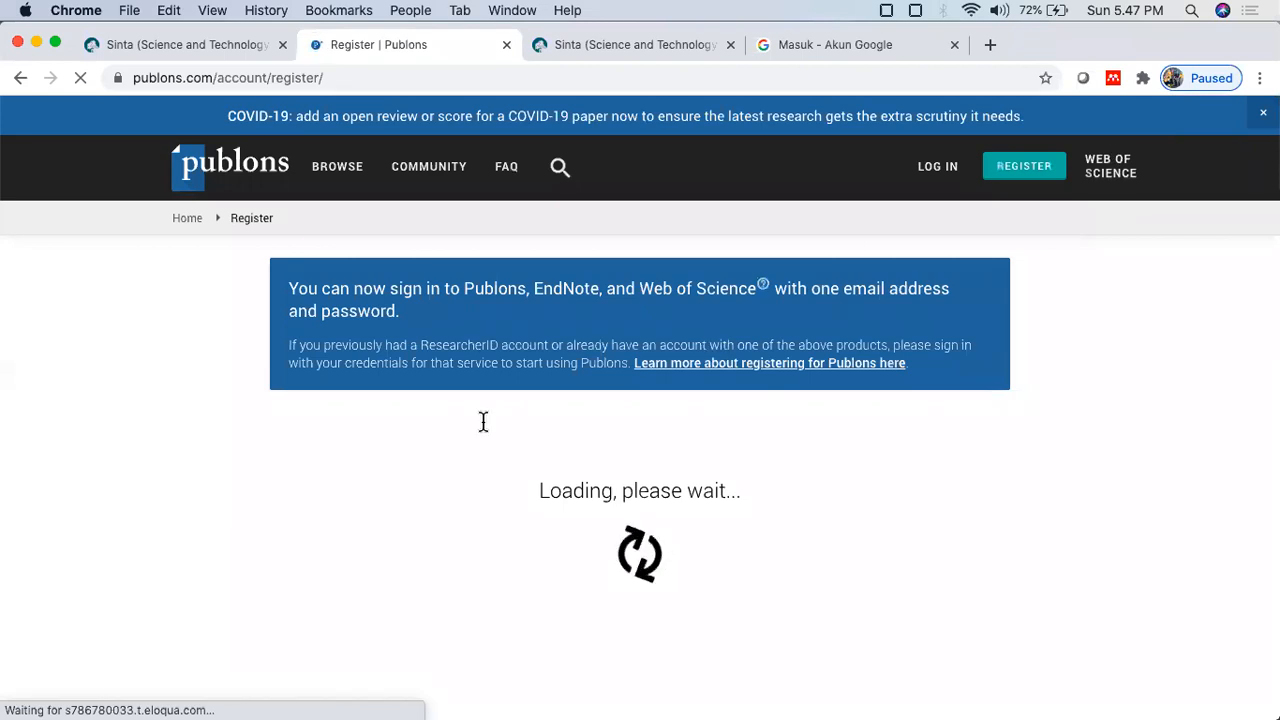
scroll(483, 425, down, 2)
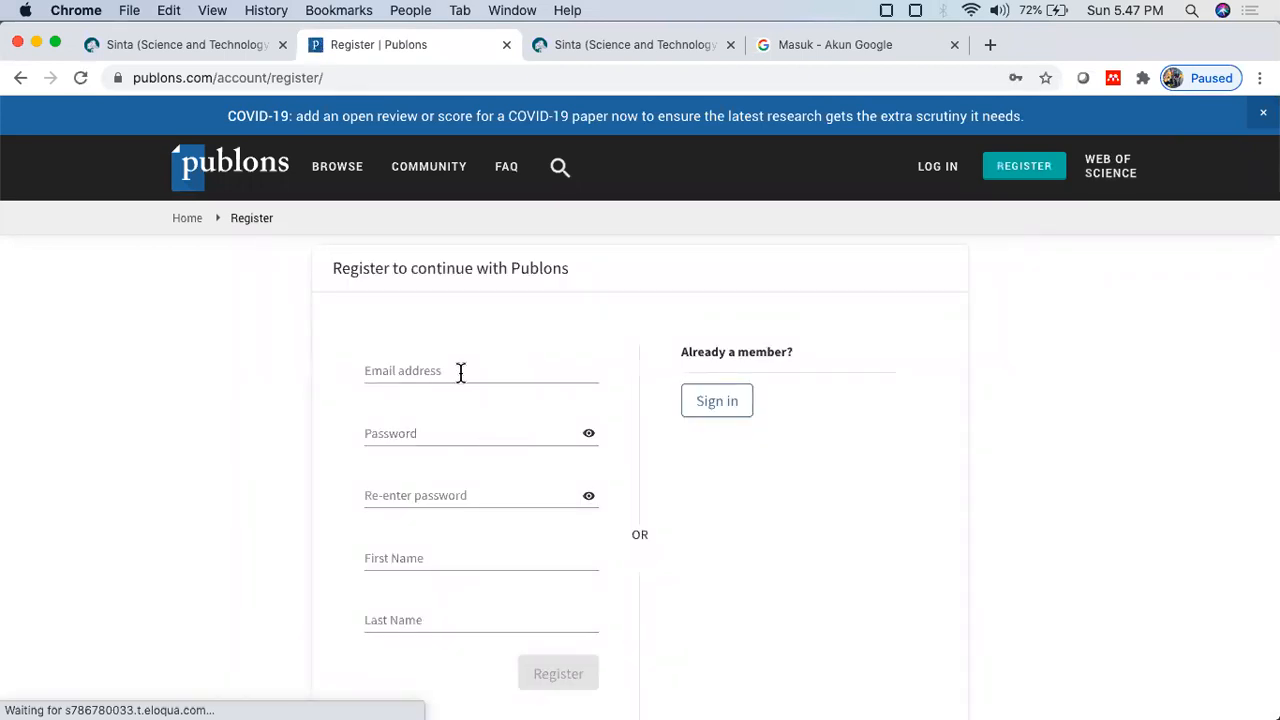
scroll(444, 562, down, 2)
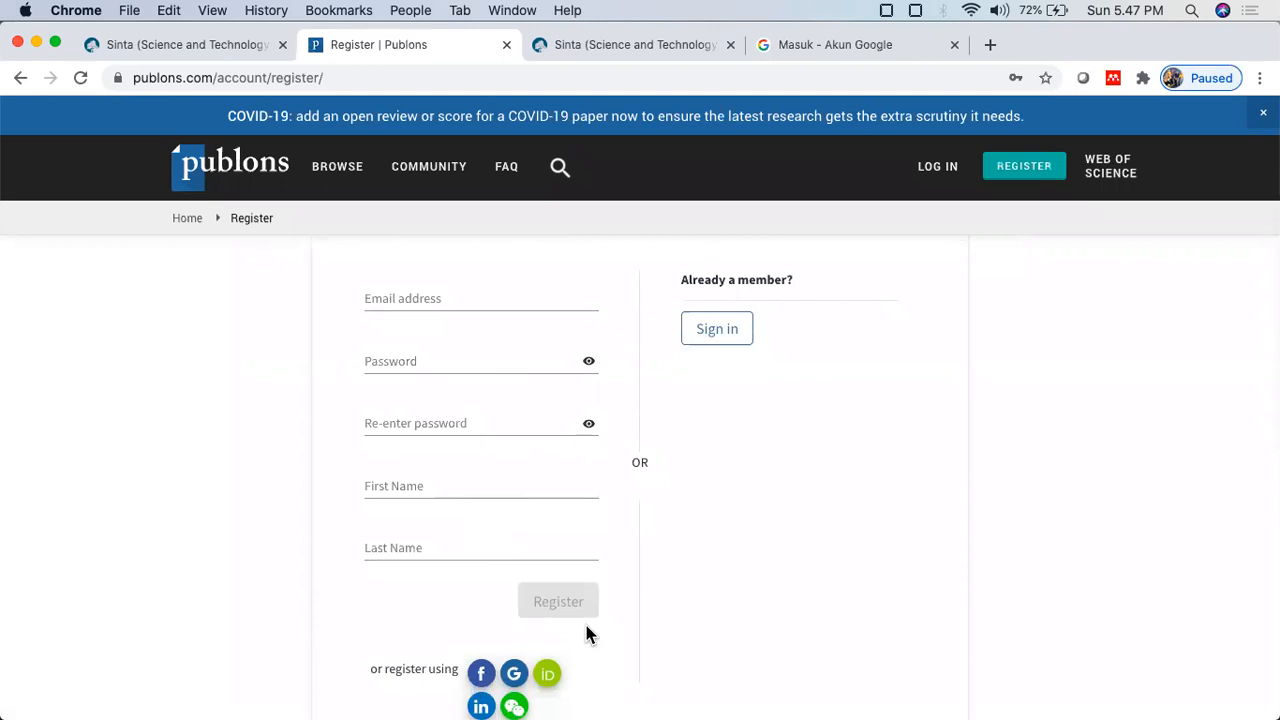
Step: Sign in to Publons using the saved account from Chrome's autofill
click(938, 170)
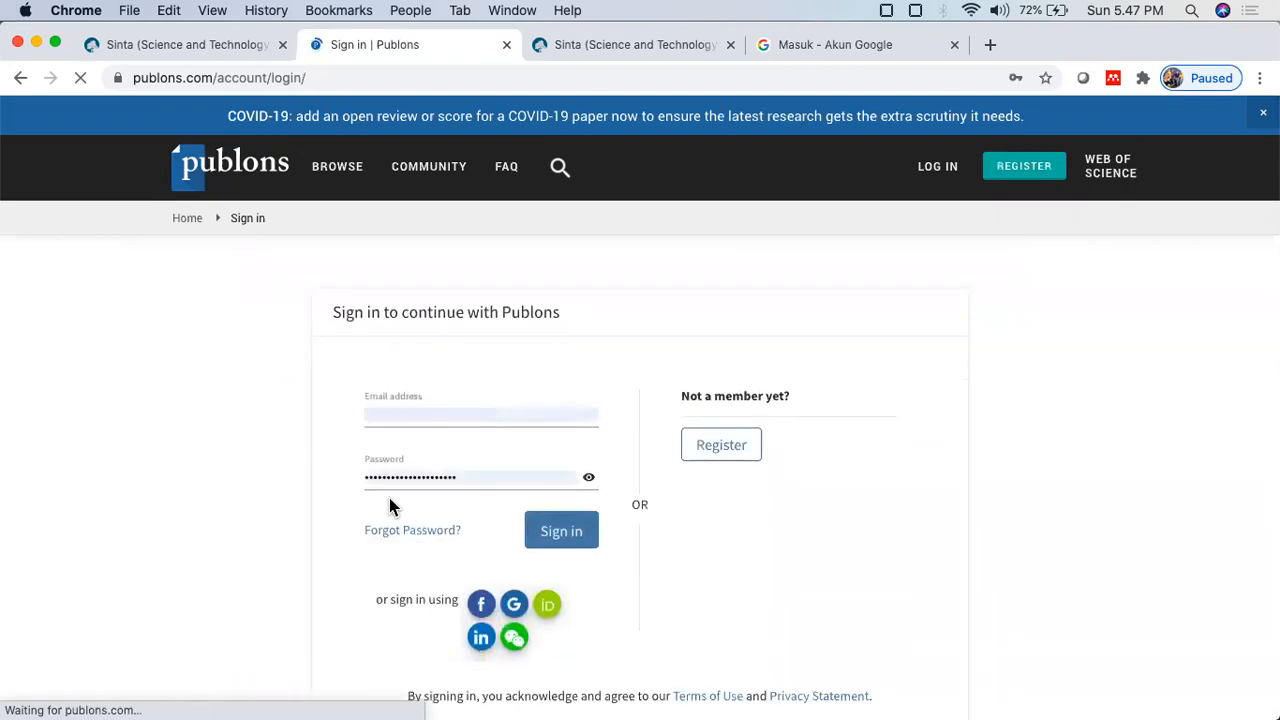
click(494, 417)
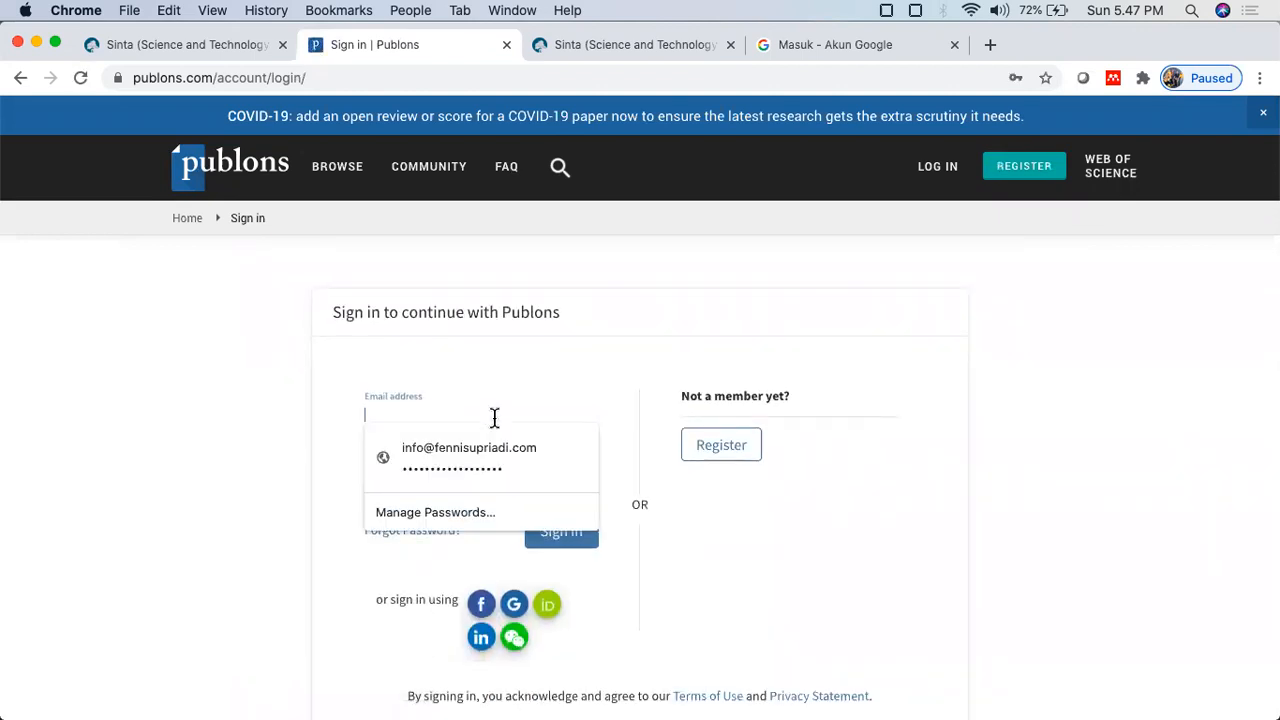
click(77, 432)
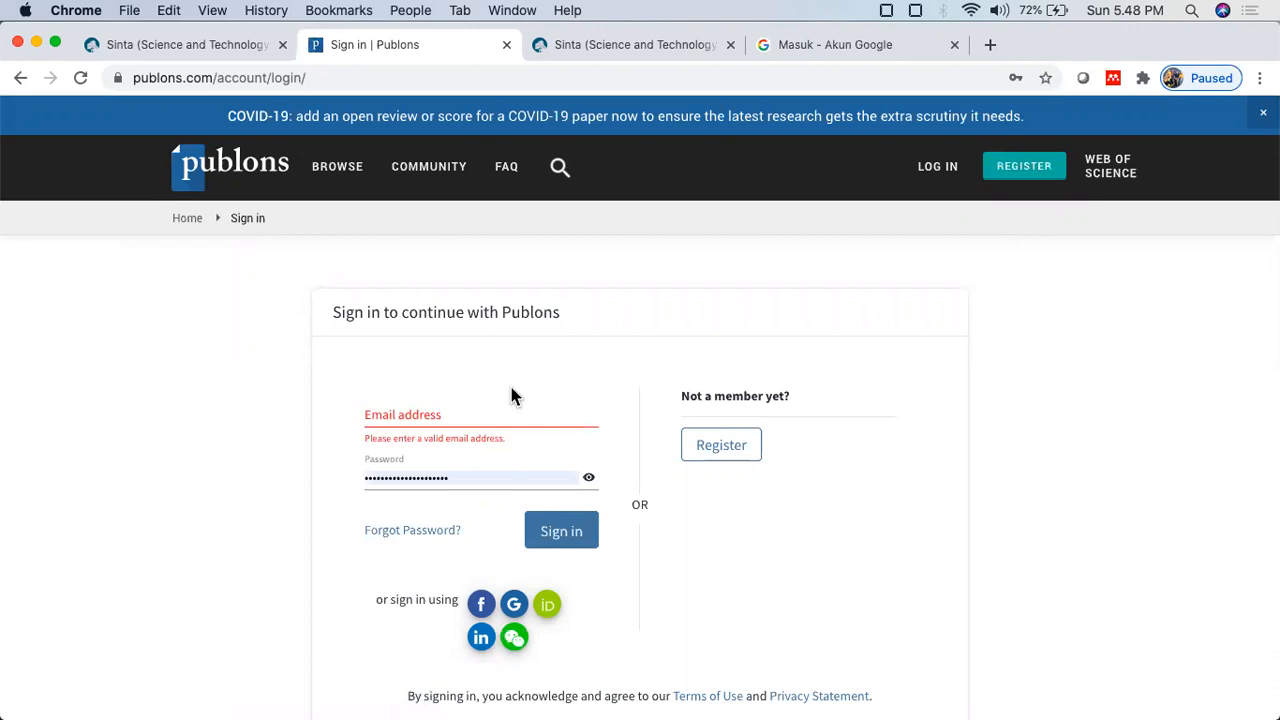
click(506, 414)
click(500, 436)
click(548, 541)
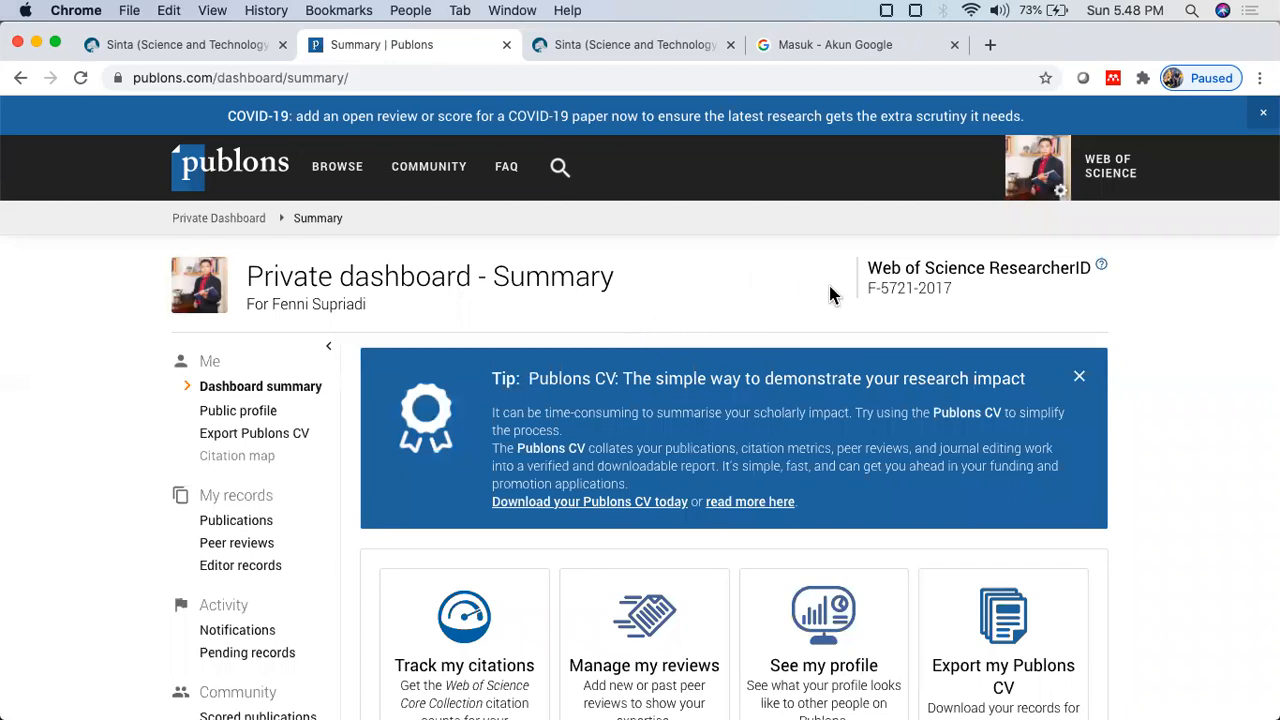
Step: Copy the Web of Science ResearcherID from Publons into SINTA's Researcher ID field
scroll(905, 271, up, 5)
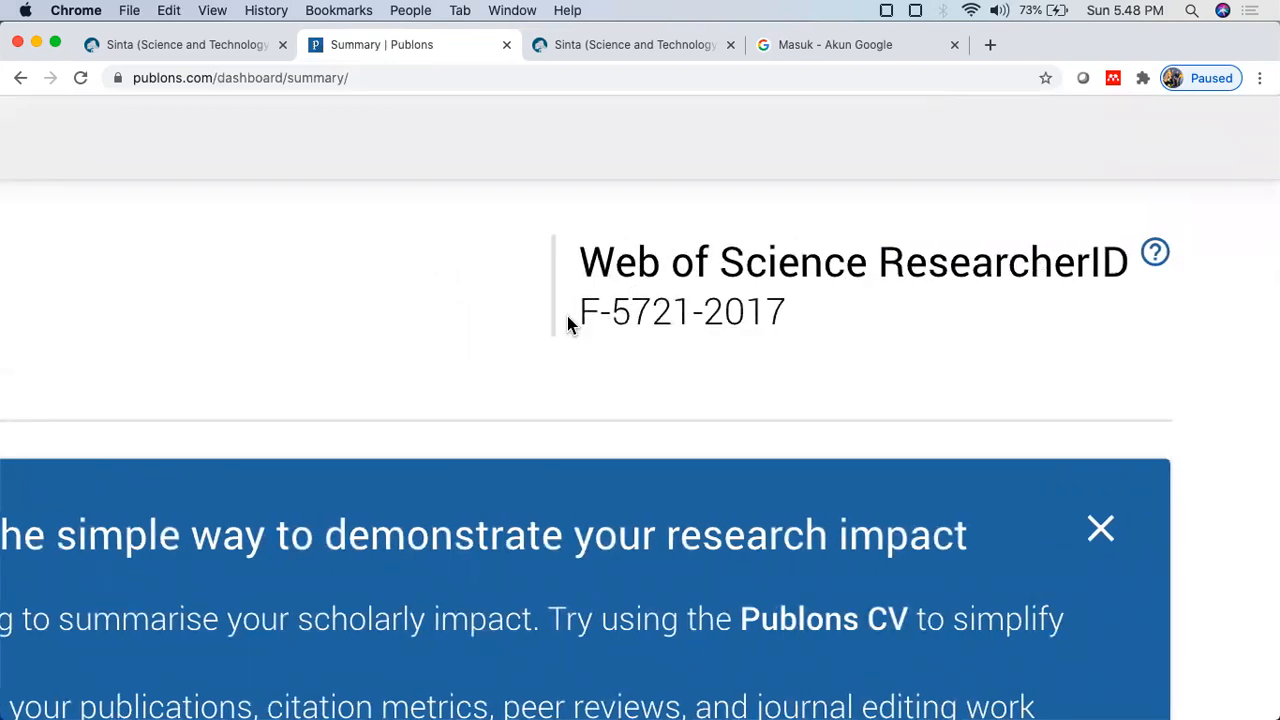
drag(567, 316, 786, 316)
key(super+c)
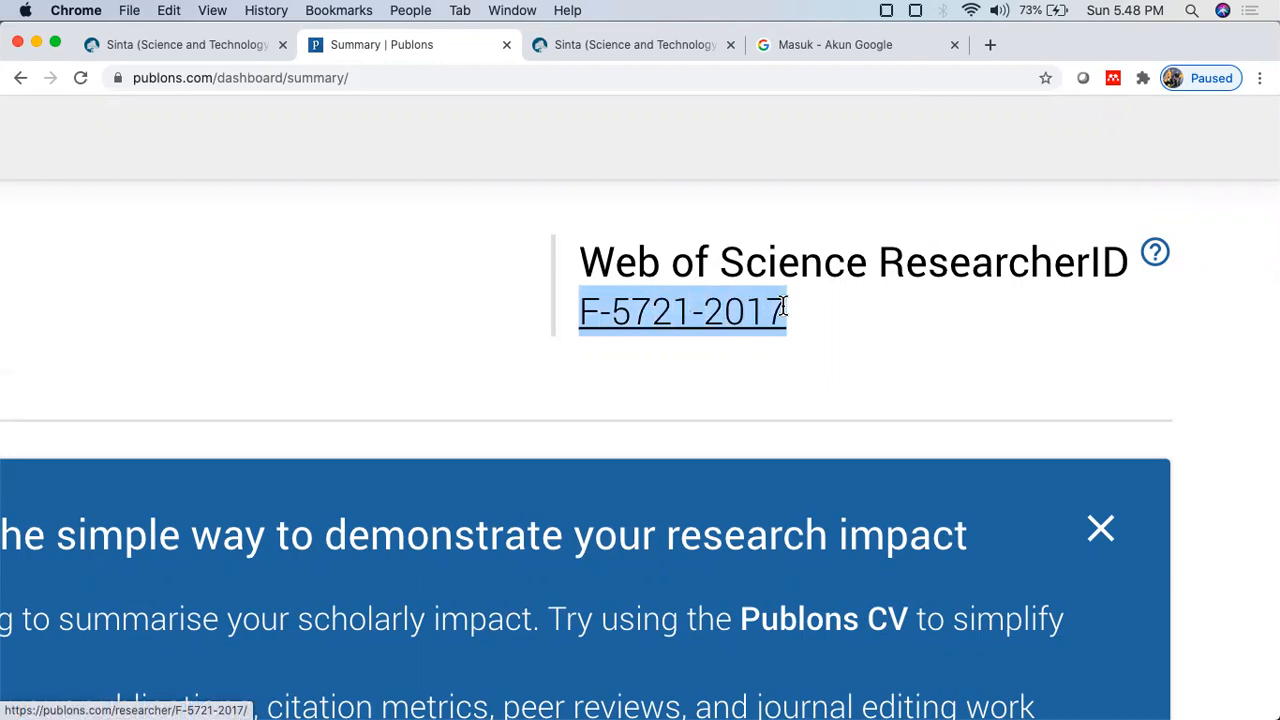
click(196, 45)
click(459, 226)
key(super+v)
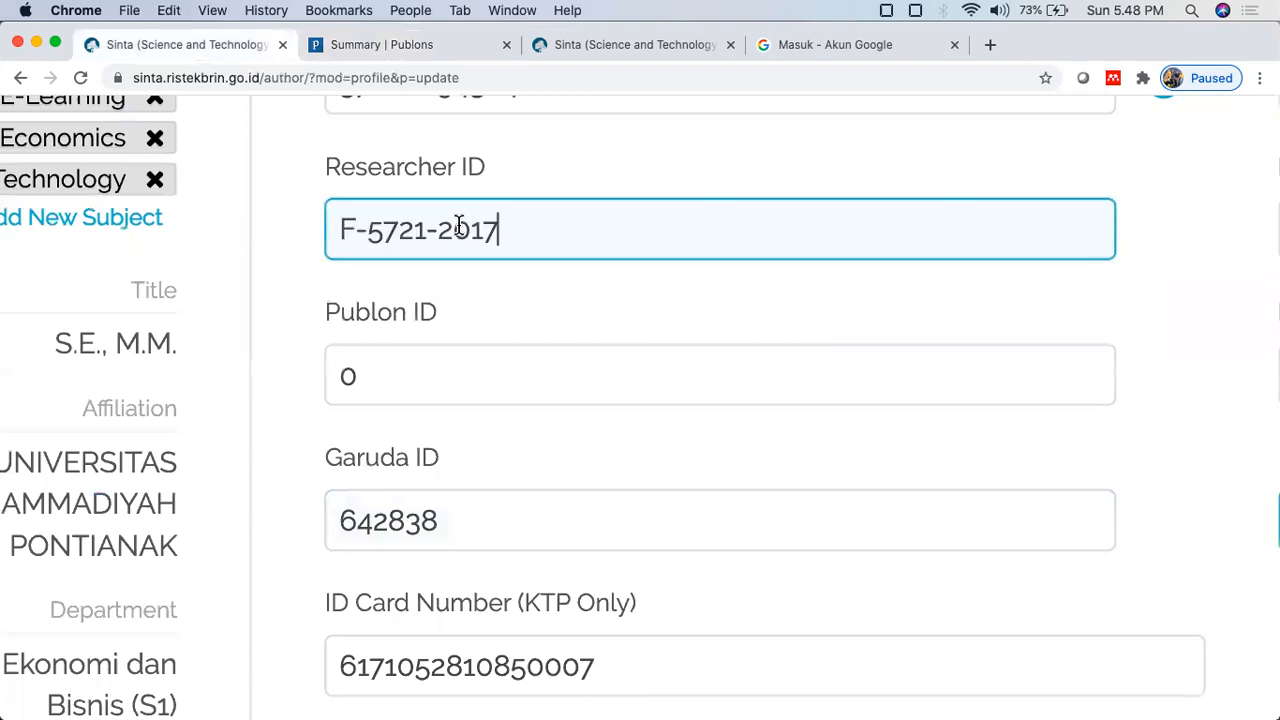
click(425, 46)
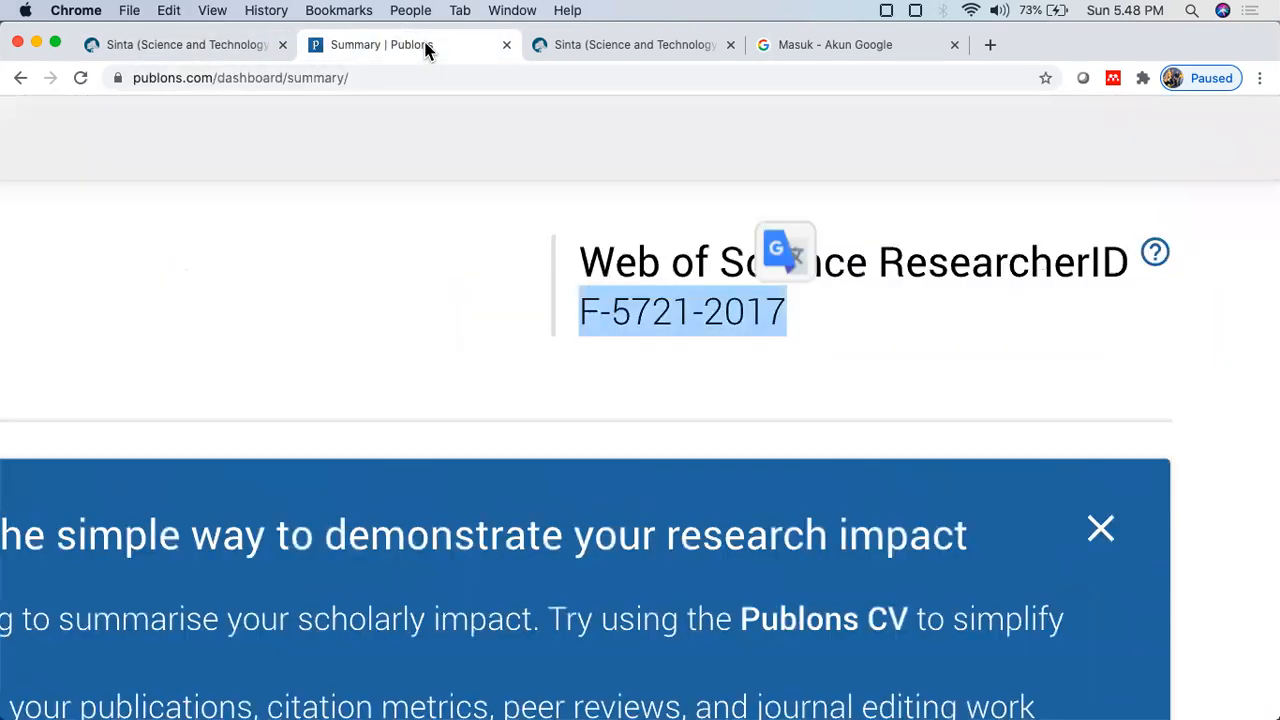
Step: Open the My publications records list in the Publons dashboard
scroll(582, 306, down, 5)
scroll(584, 307, down, 3)
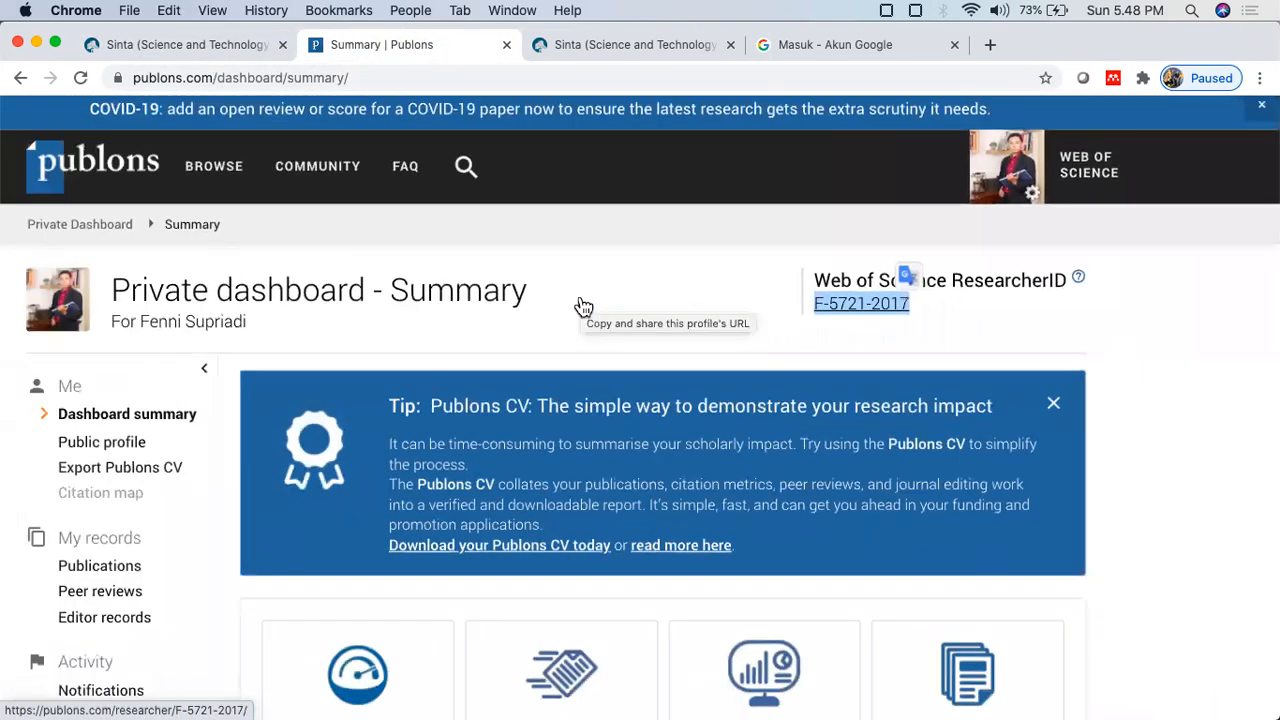
scroll(277, 457, down, 1)
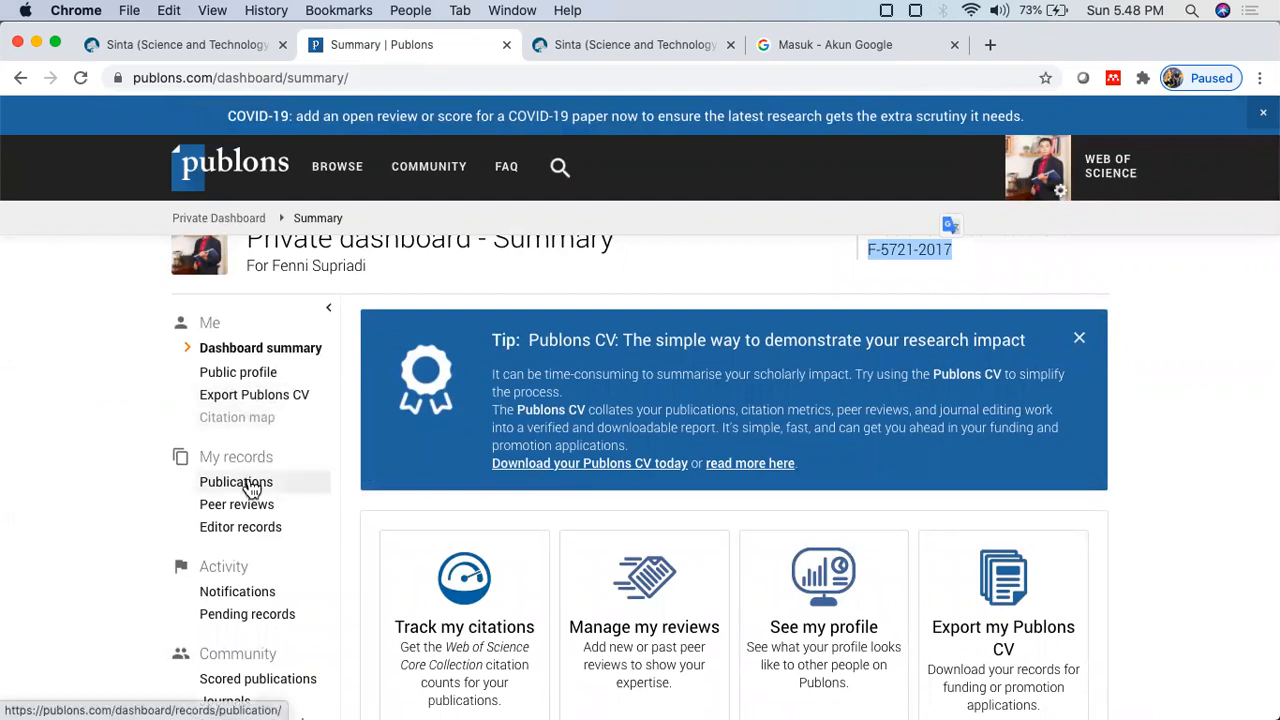
scroll(252, 489, up, 3)
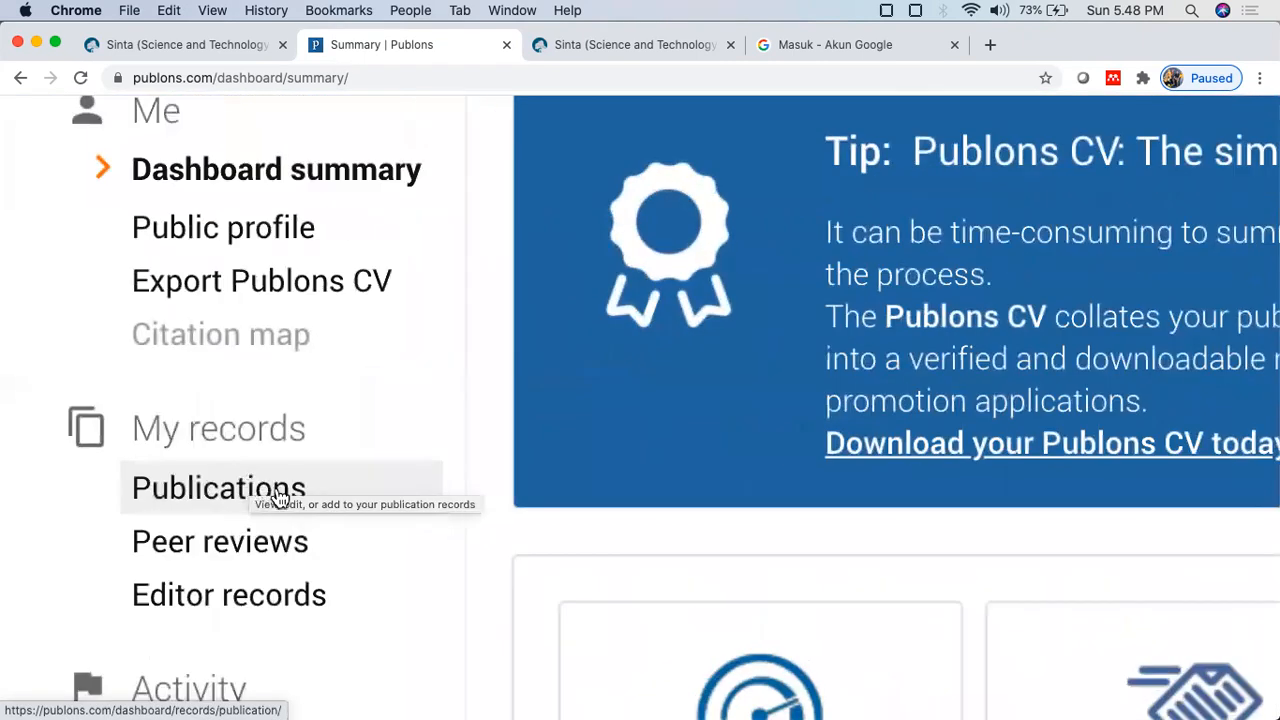
click(280, 498)
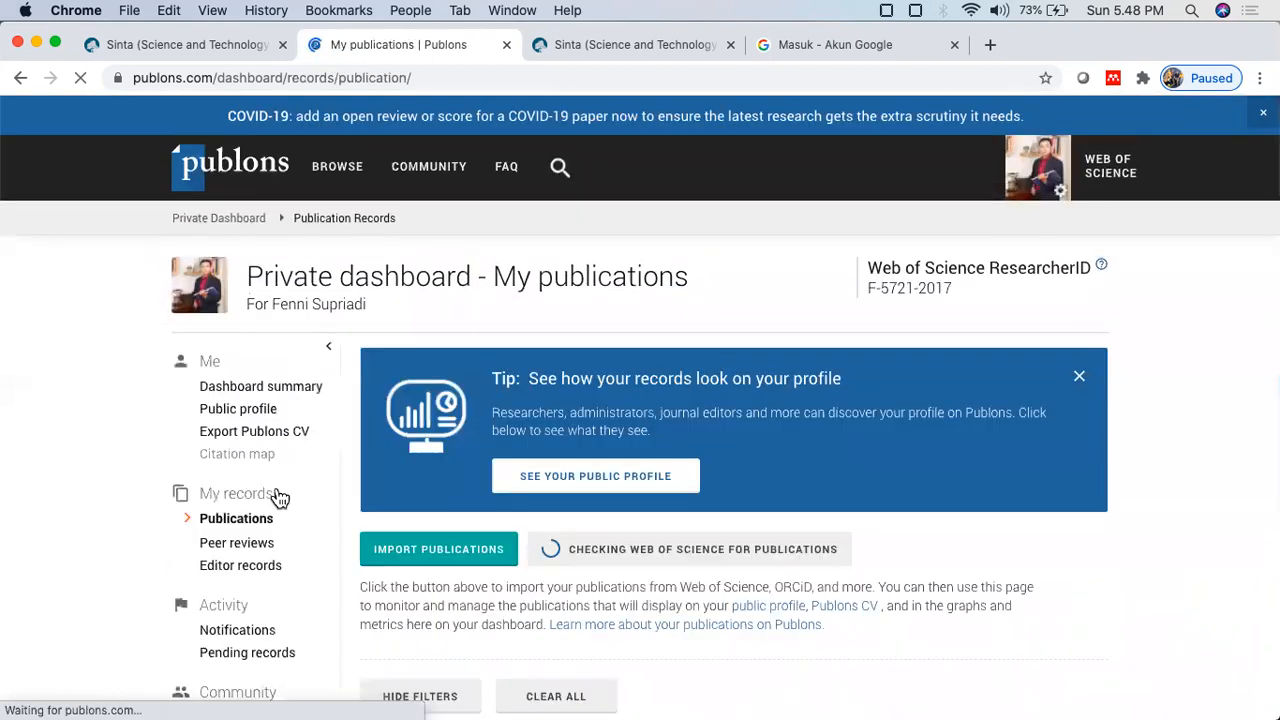
Step: Review the five listed publications, then go to My peer reviews
scroll(280, 498, down, 2)
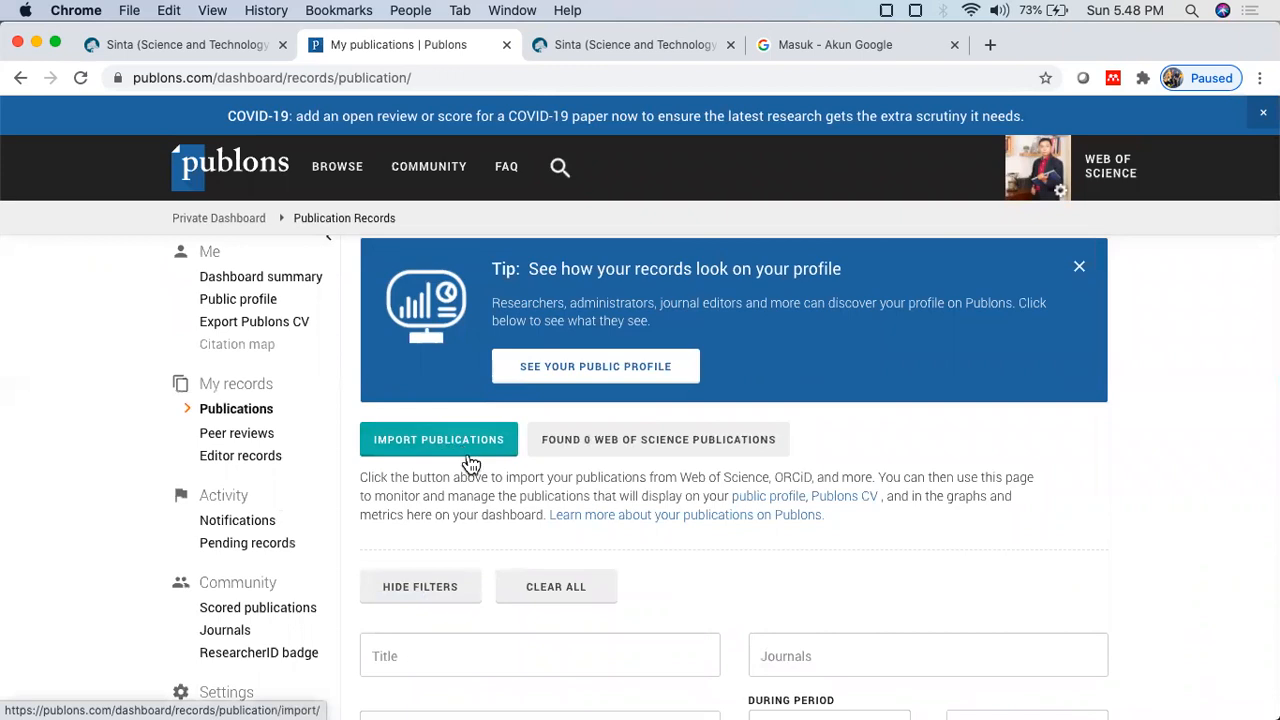
scroll(472, 458, down, 1)
scroll(470, 461, down, 5)
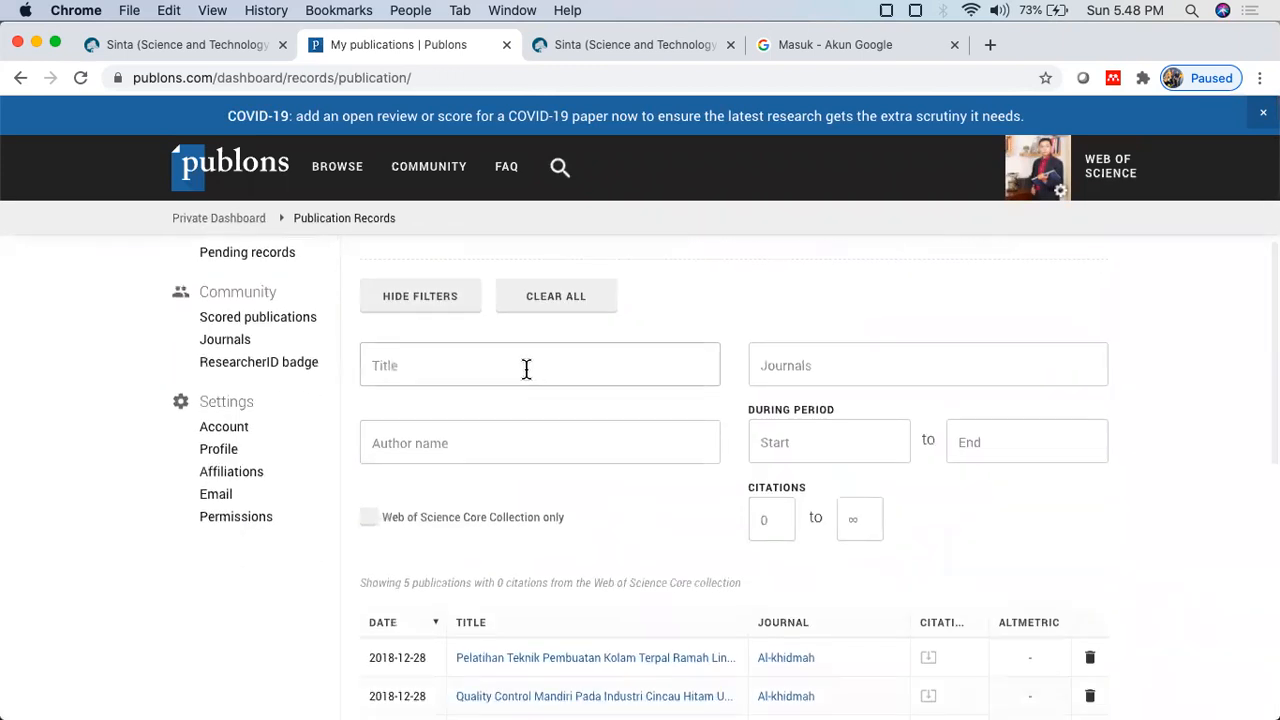
scroll(539, 357, down, 1)
scroll(537, 358, up, 8)
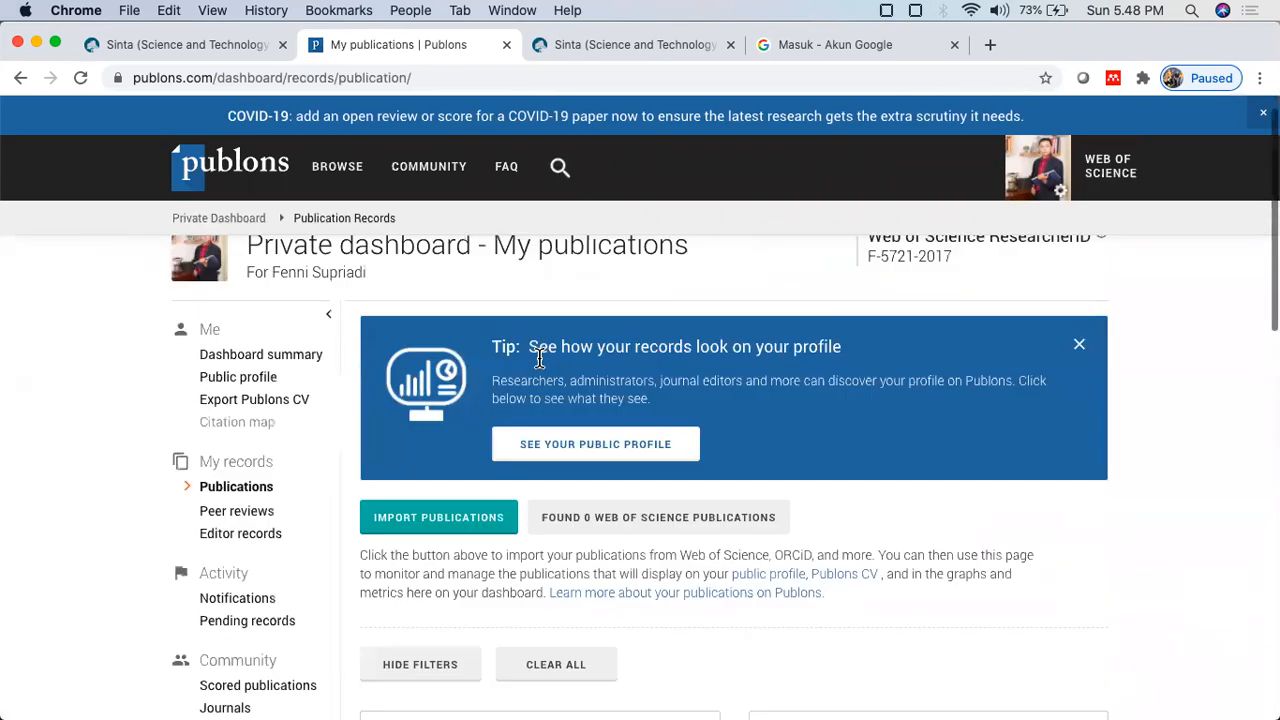
click(255, 546)
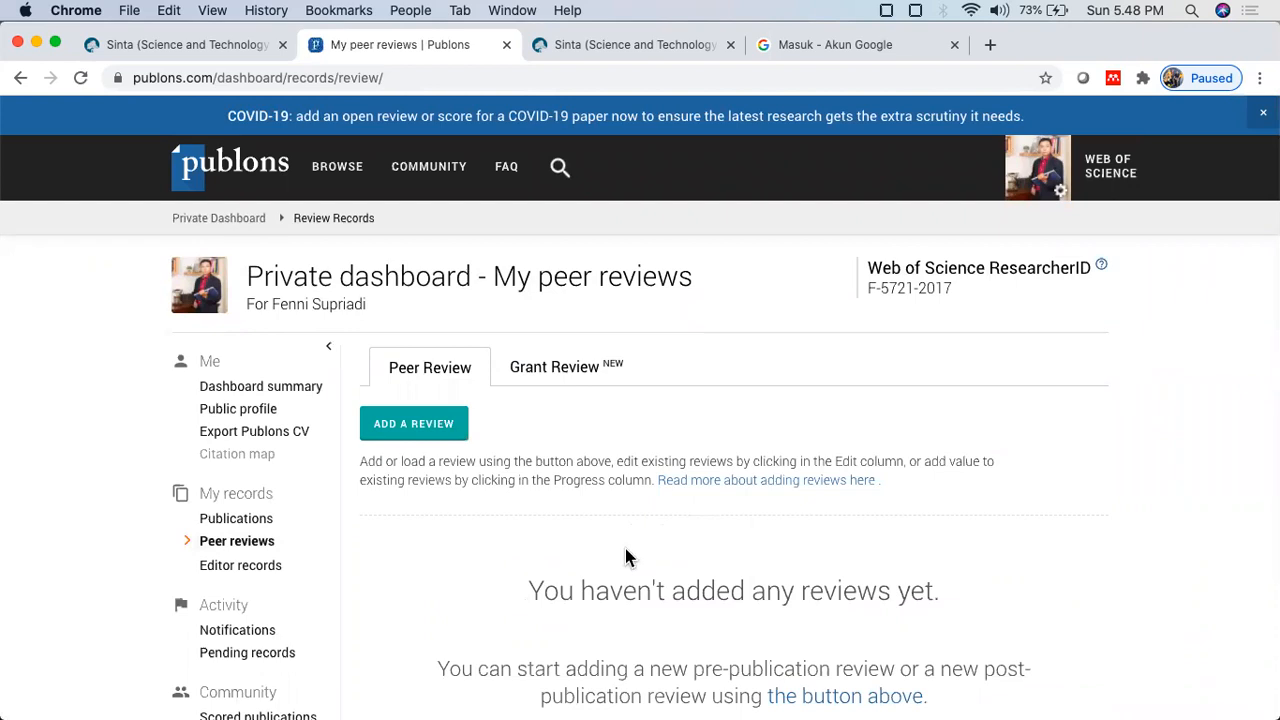
Step: Compare the SINTA profile form's ID fields with the Publons dashboard
scroll(224, 552, up, 5)
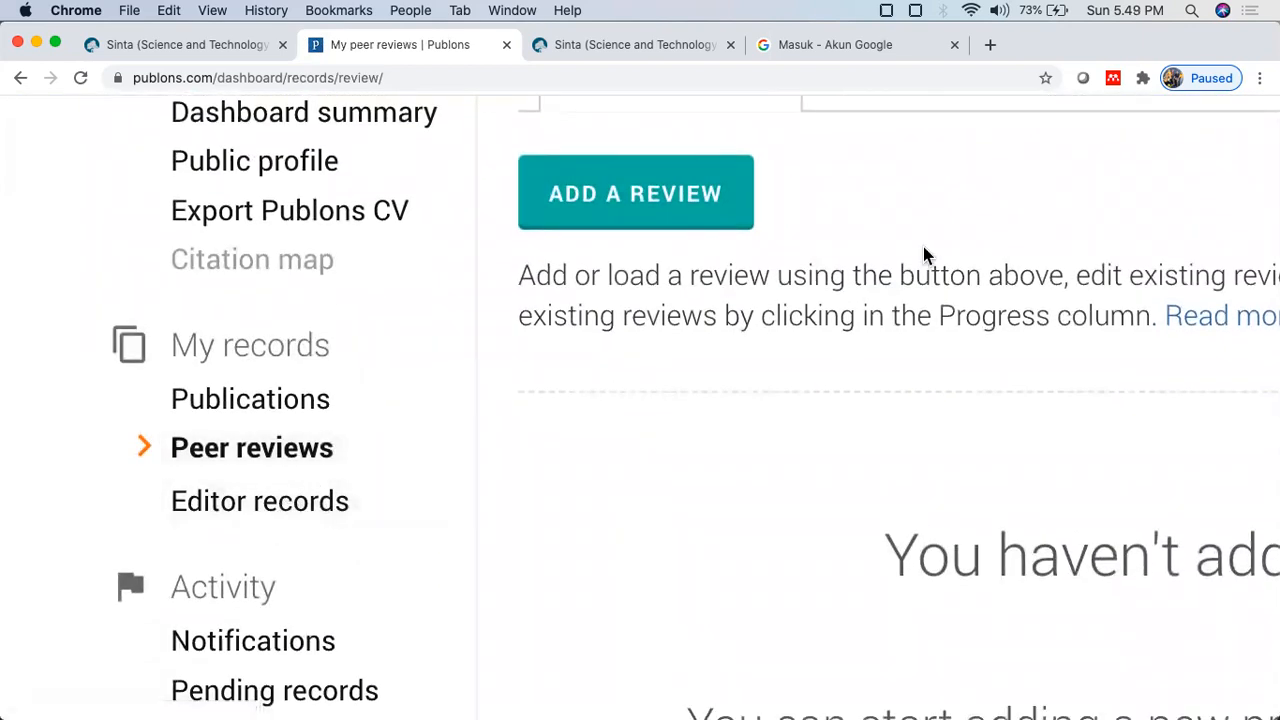
scroll(388, 338, down, 5)
scroll(388, 338, up, 5)
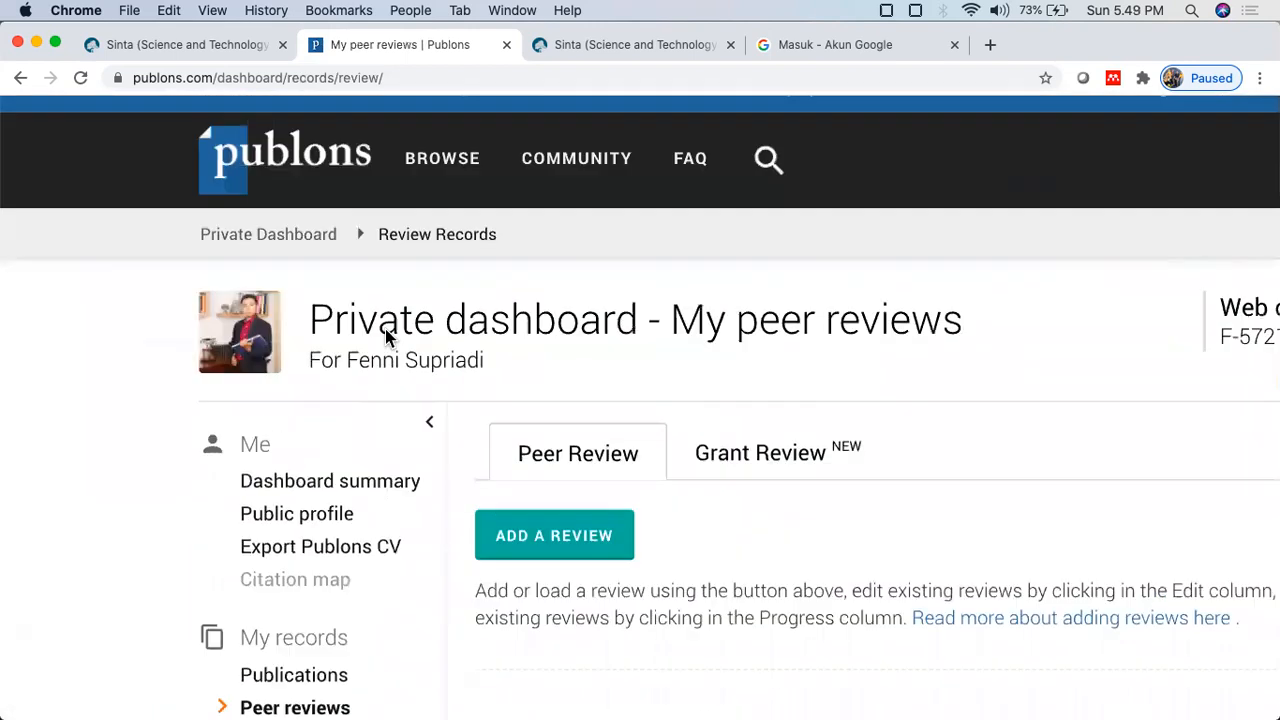
scroll(388, 338, up, 5)
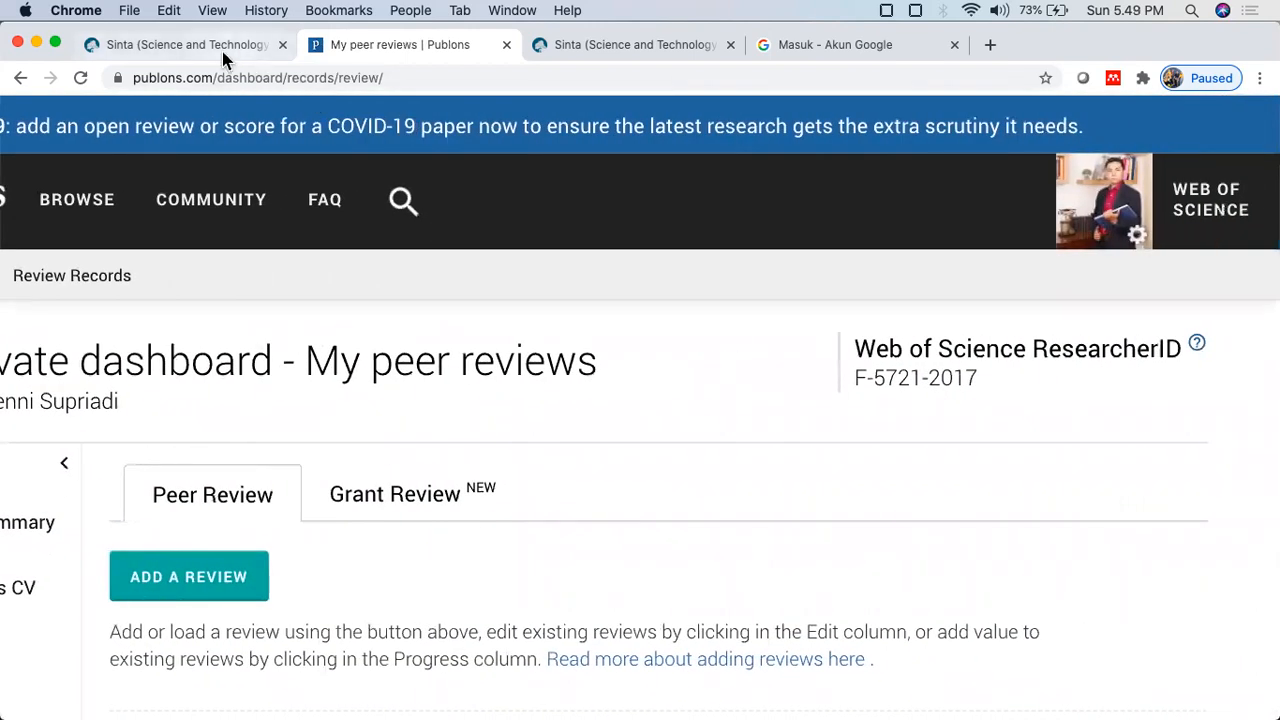
click(222, 47)
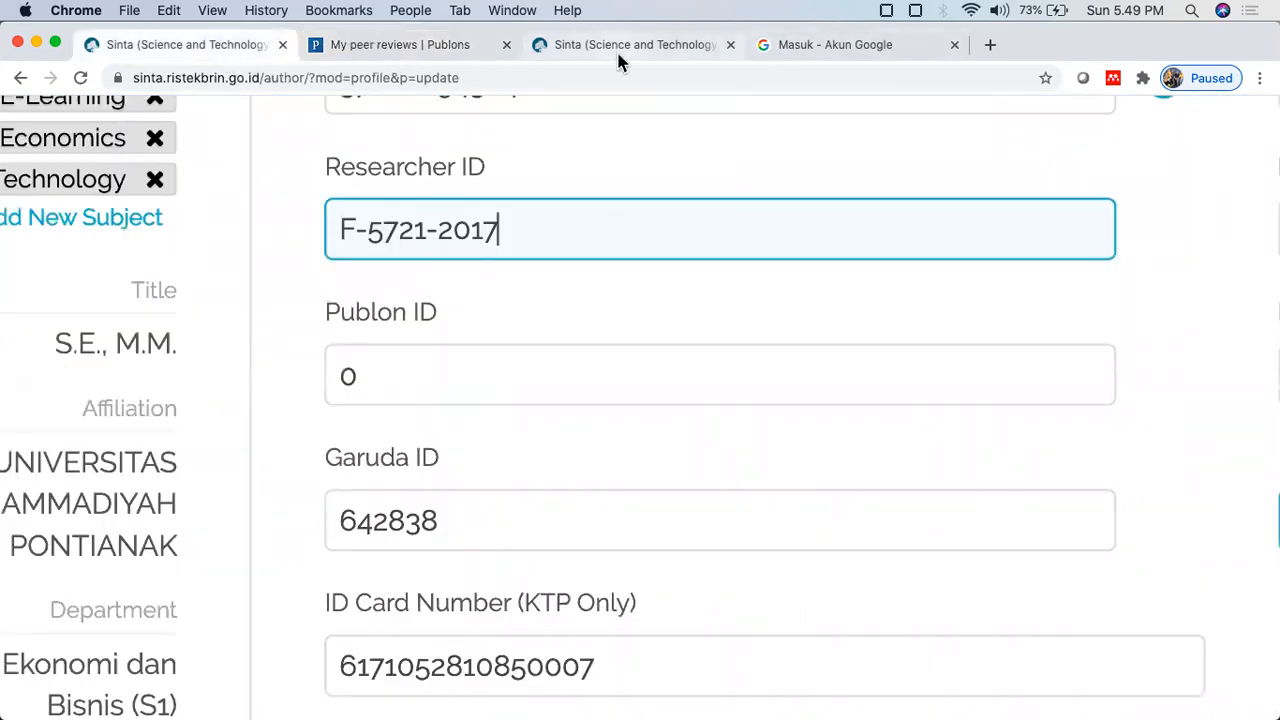
click(616, 49)
click(434, 55)
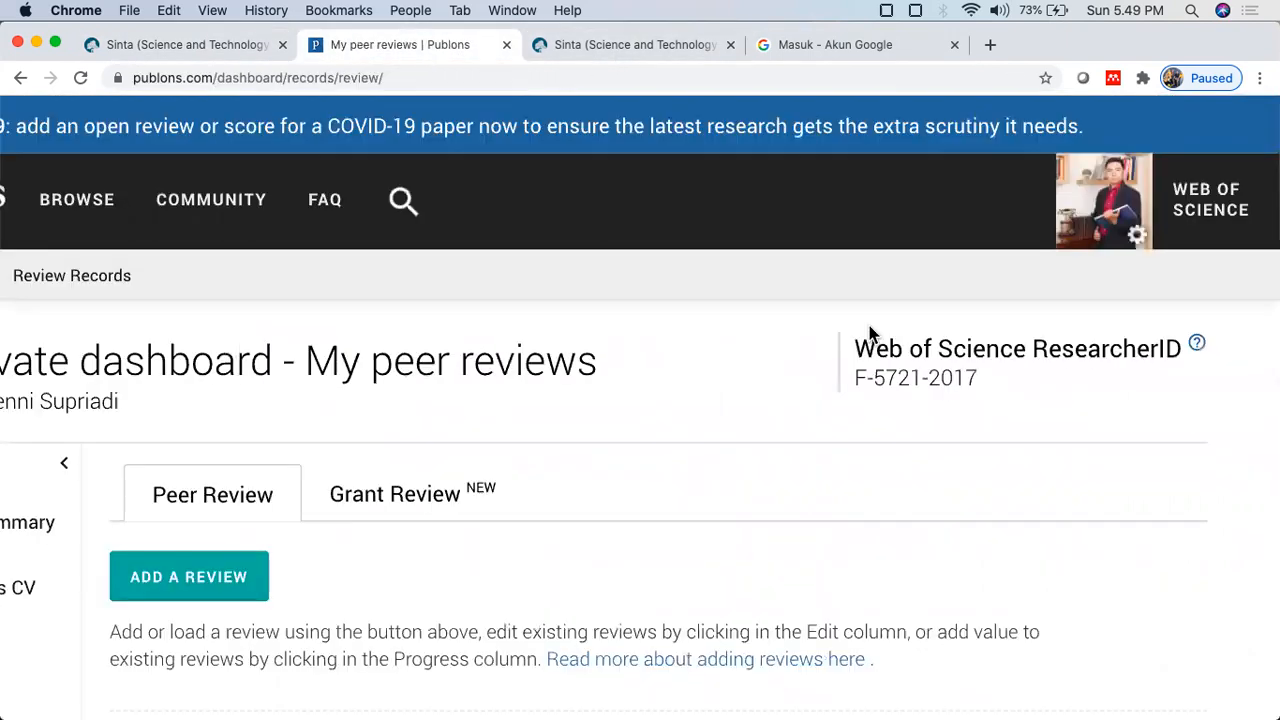
Step: Open the public Publons researcher profile with its Web of Science ResearcherID
scroll(870, 333, right, 1)
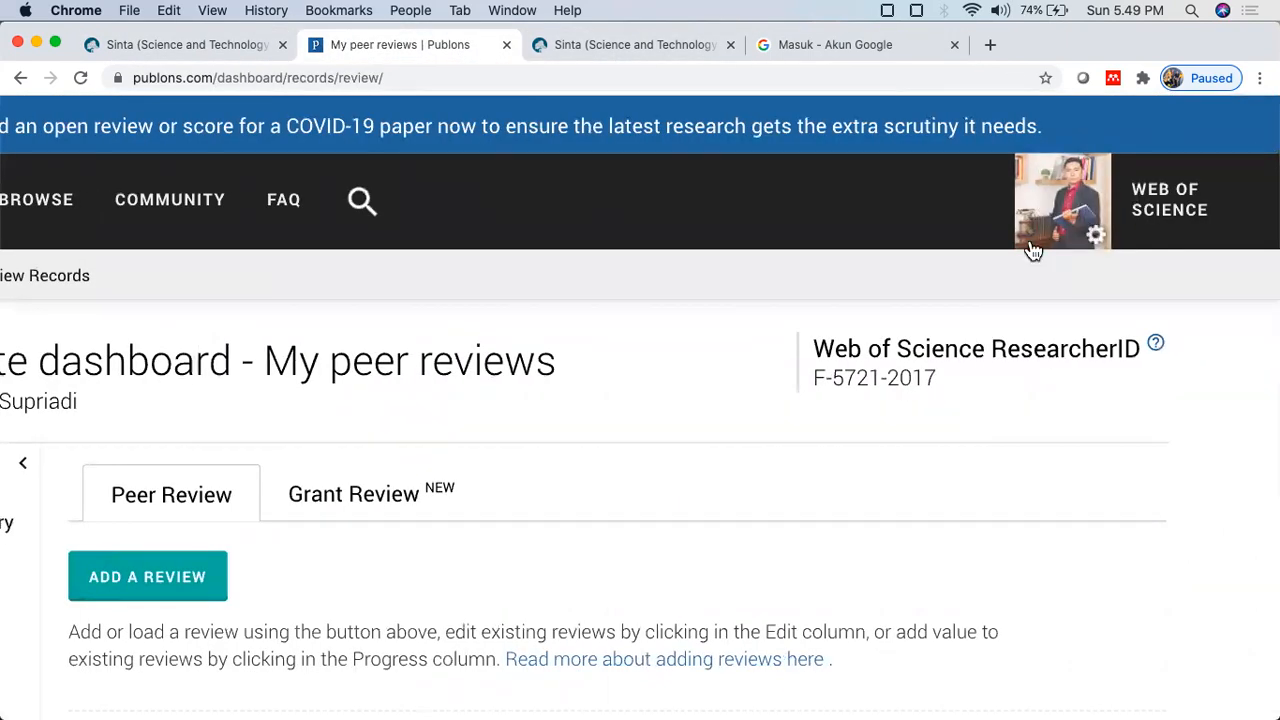
scroll(1033, 251, left, 5)
scroll(477, 406, down, 3)
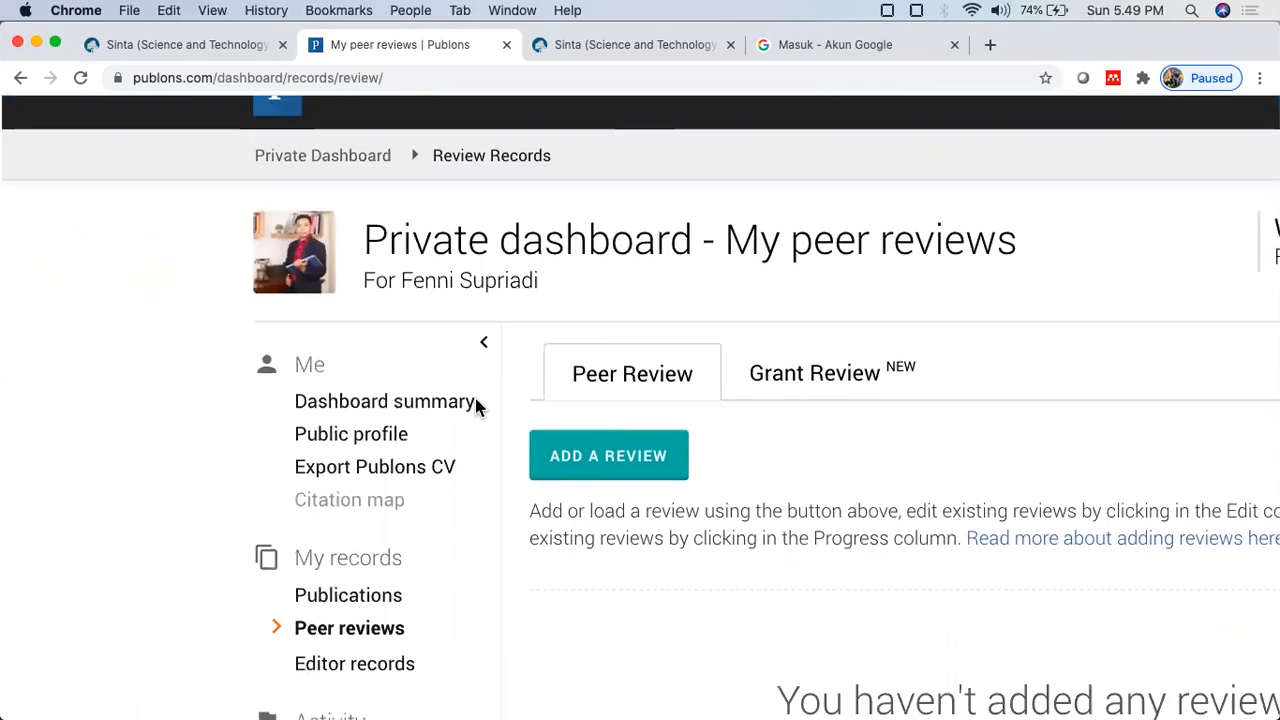
click(357, 449)
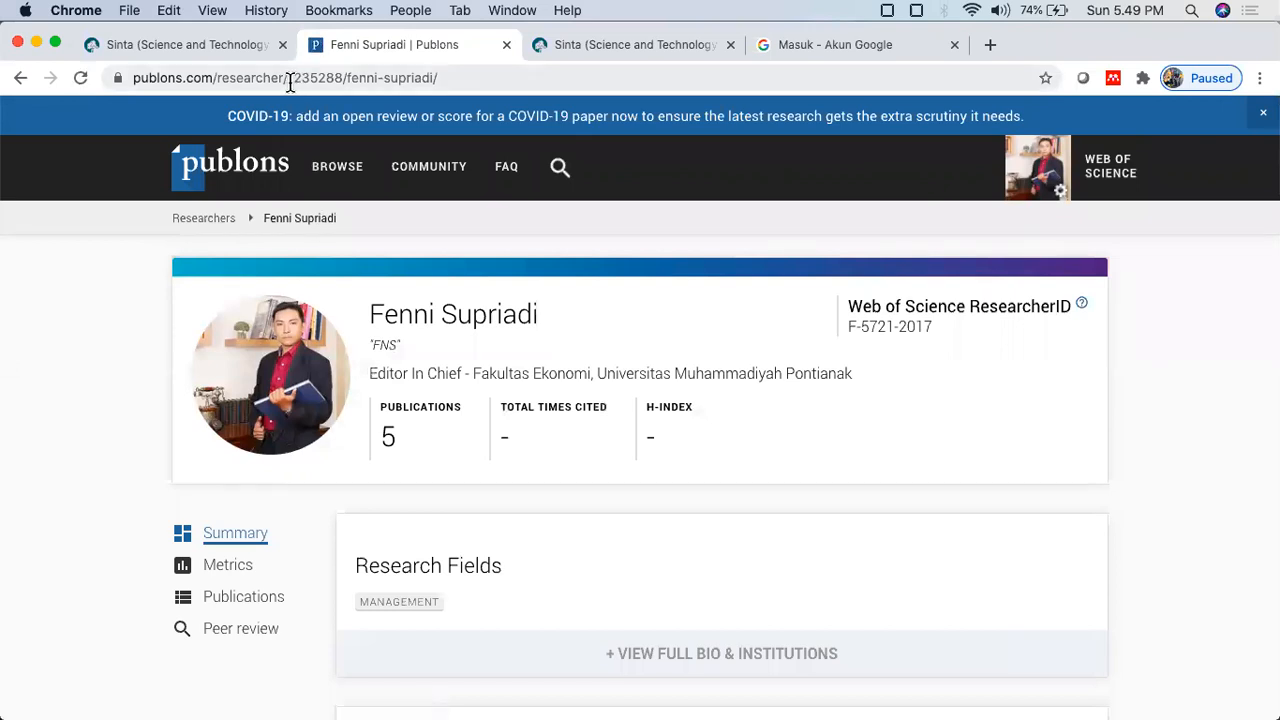
Step: Copy the researcher number after /researcher/ in the profile's web address
click(289, 80)
drag(309, 80, 342, 80)
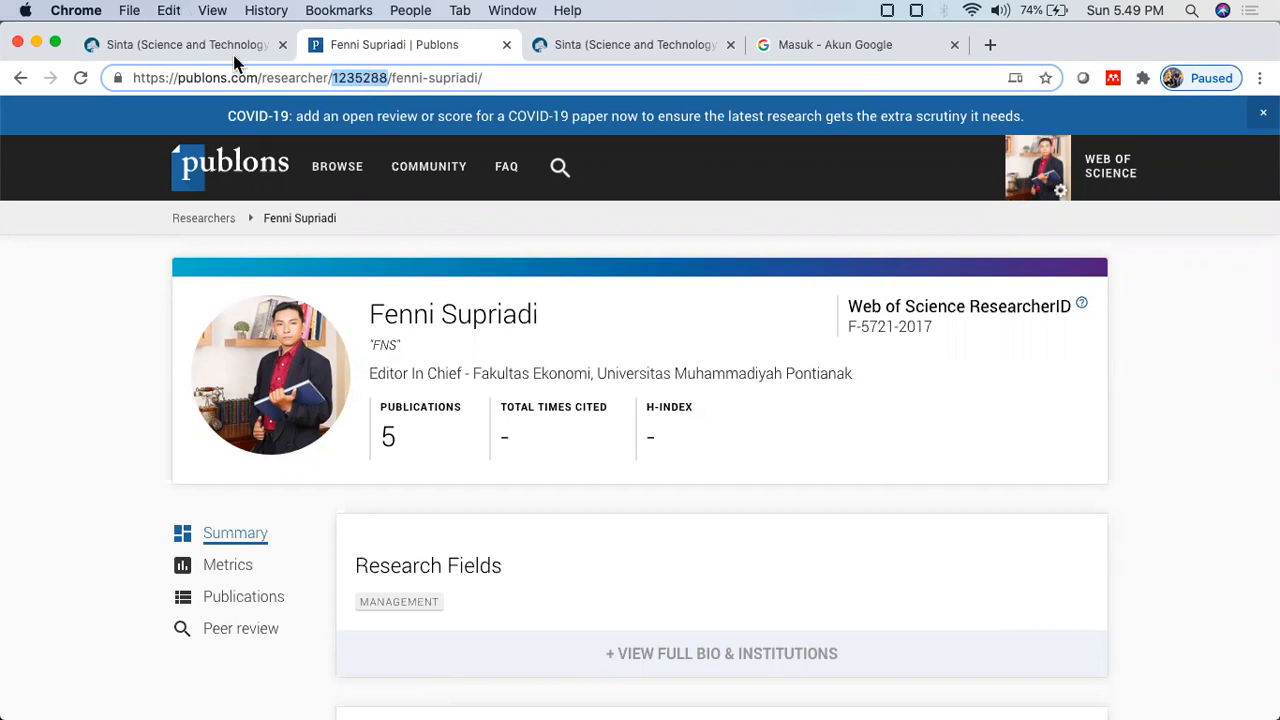
click(207, 40)
Step: Replace the 0 in SINTA's Publon ID with the copied Publons number and update the profile
click(377, 358)
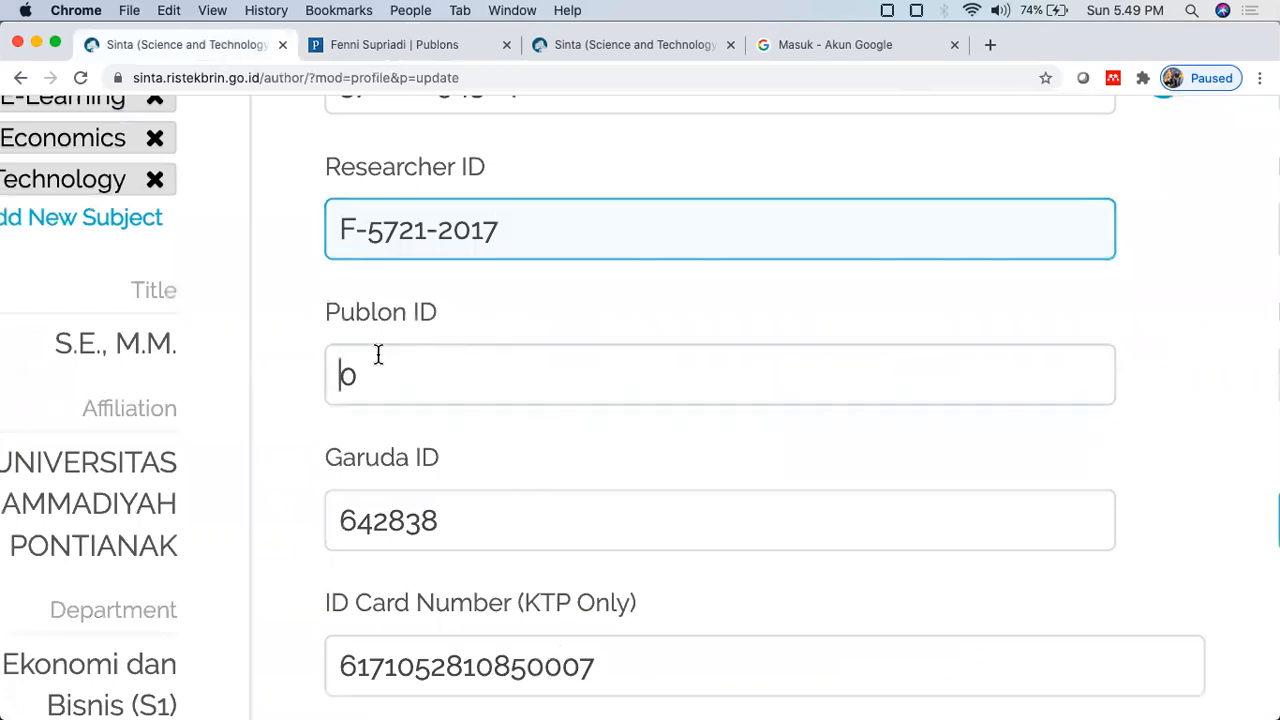
text(1235288)
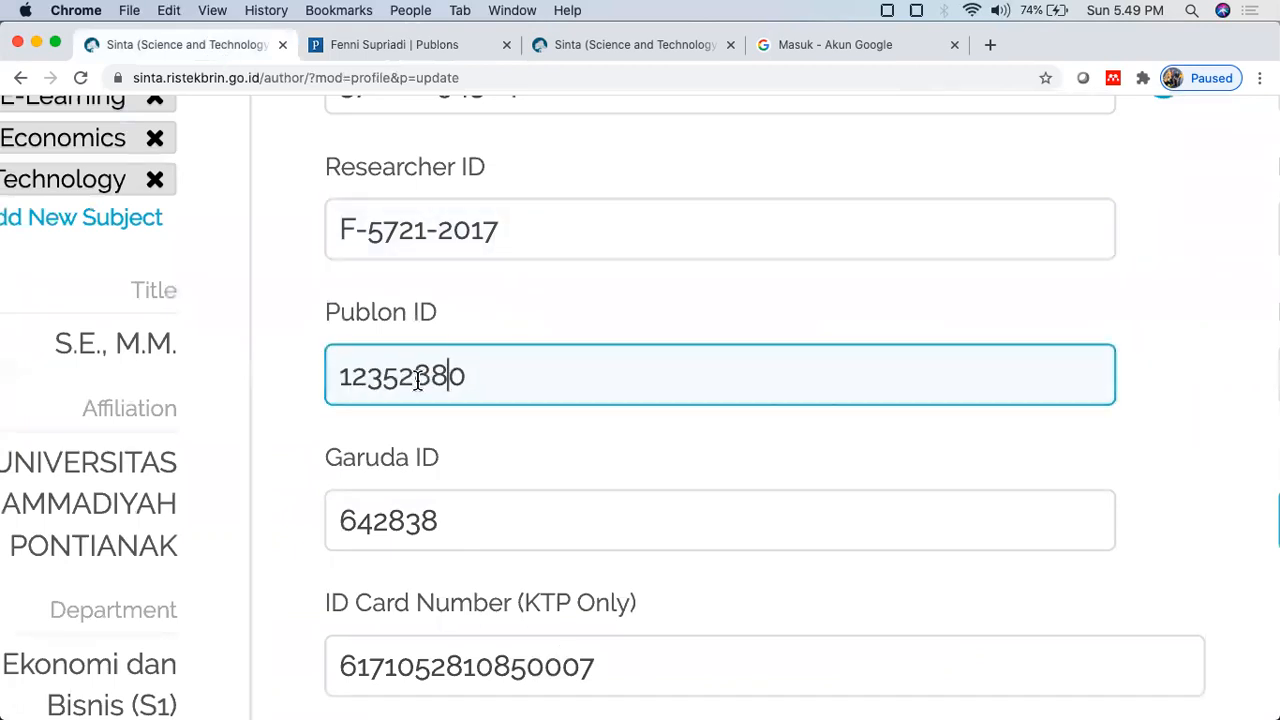
drag(506, 386, 305, 381)
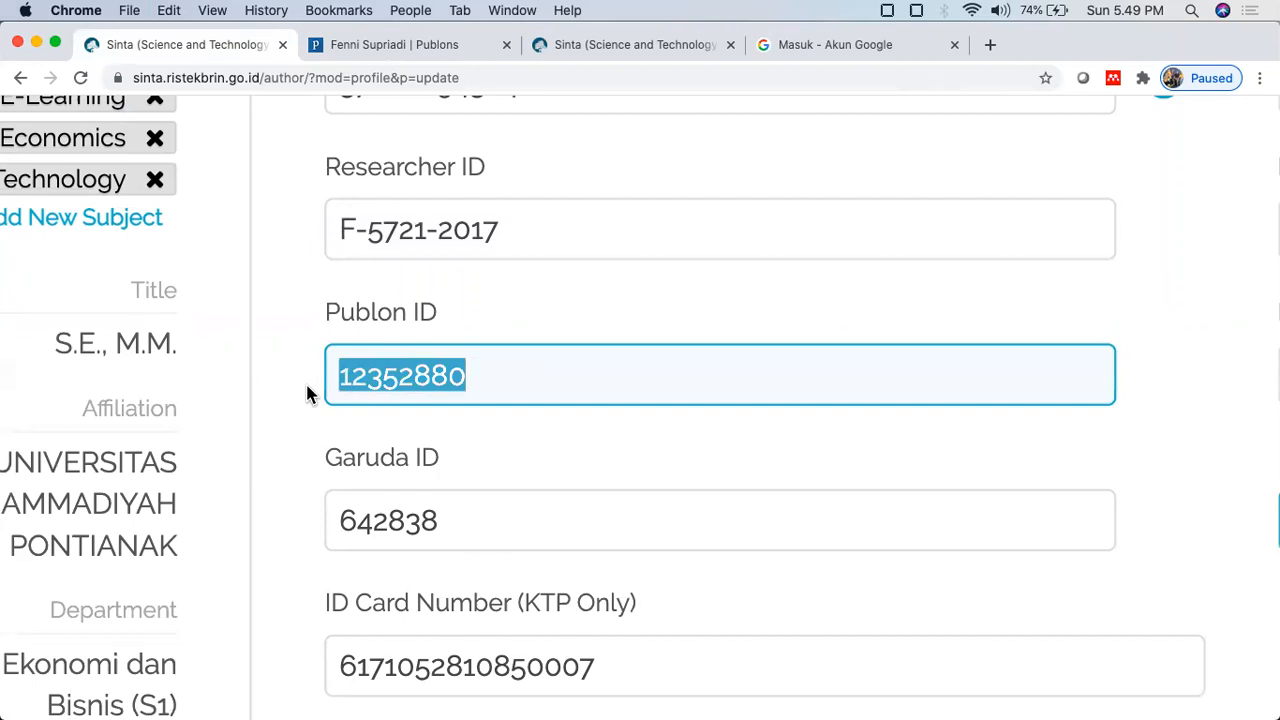
text(1235288)
scroll(725, 404, down, 2)
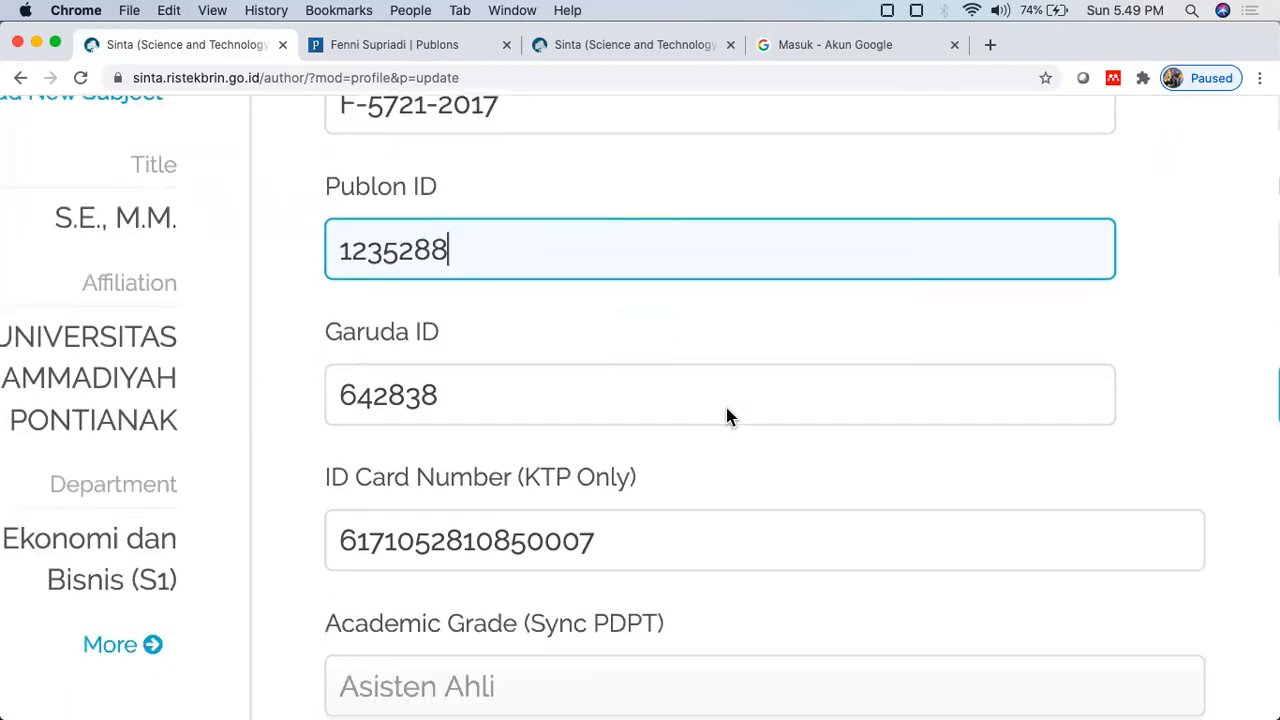
key(super+minus)
key(super+minus)
key(super+minus)
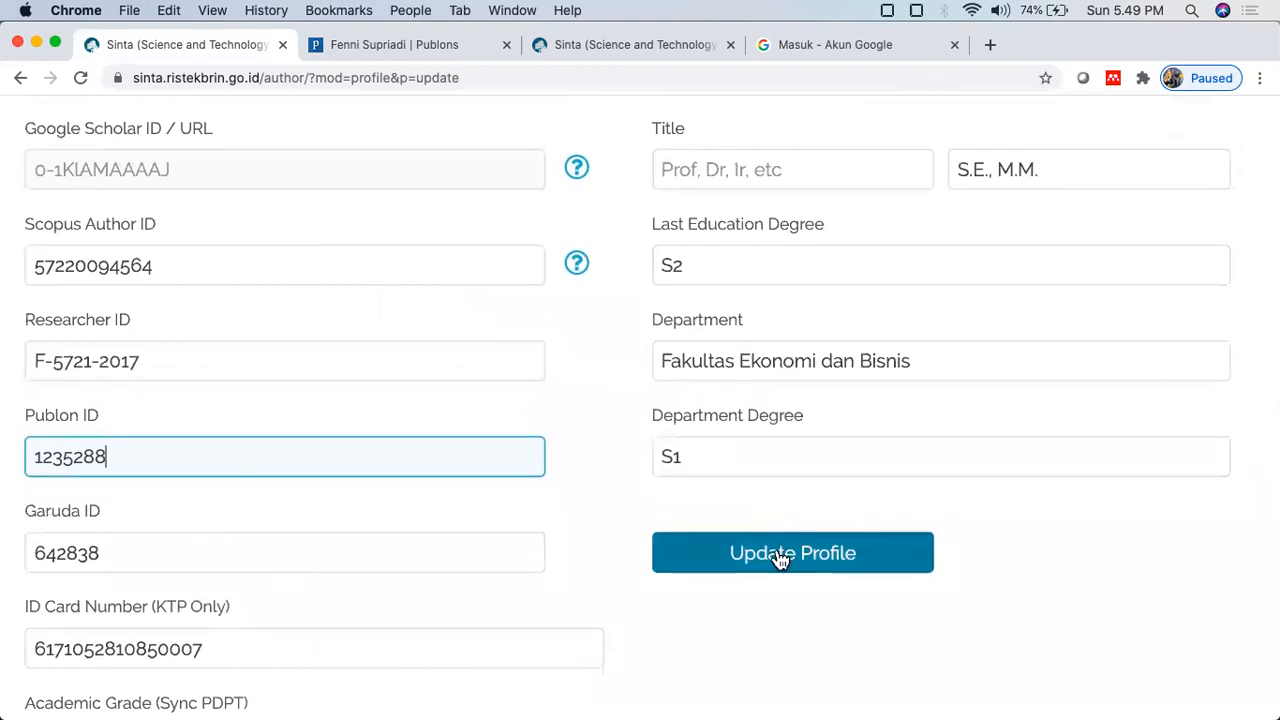
click(781, 554)
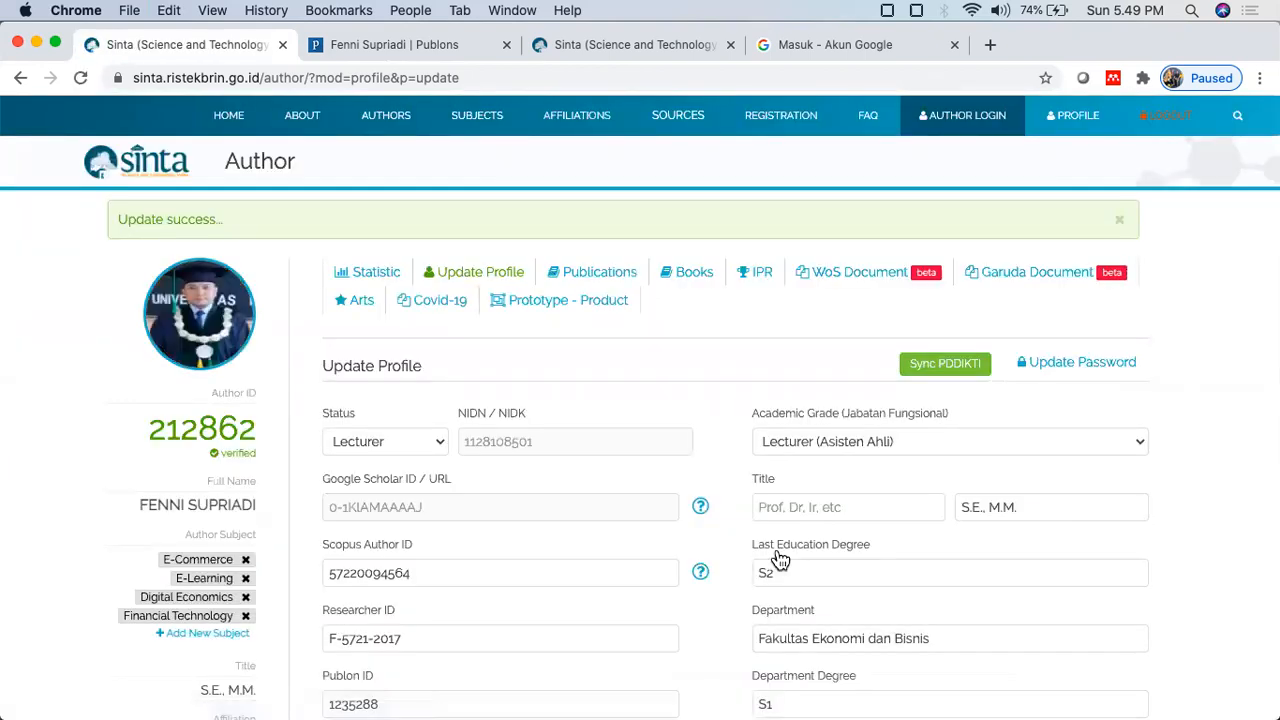
scroll(779, 560, down, 5)
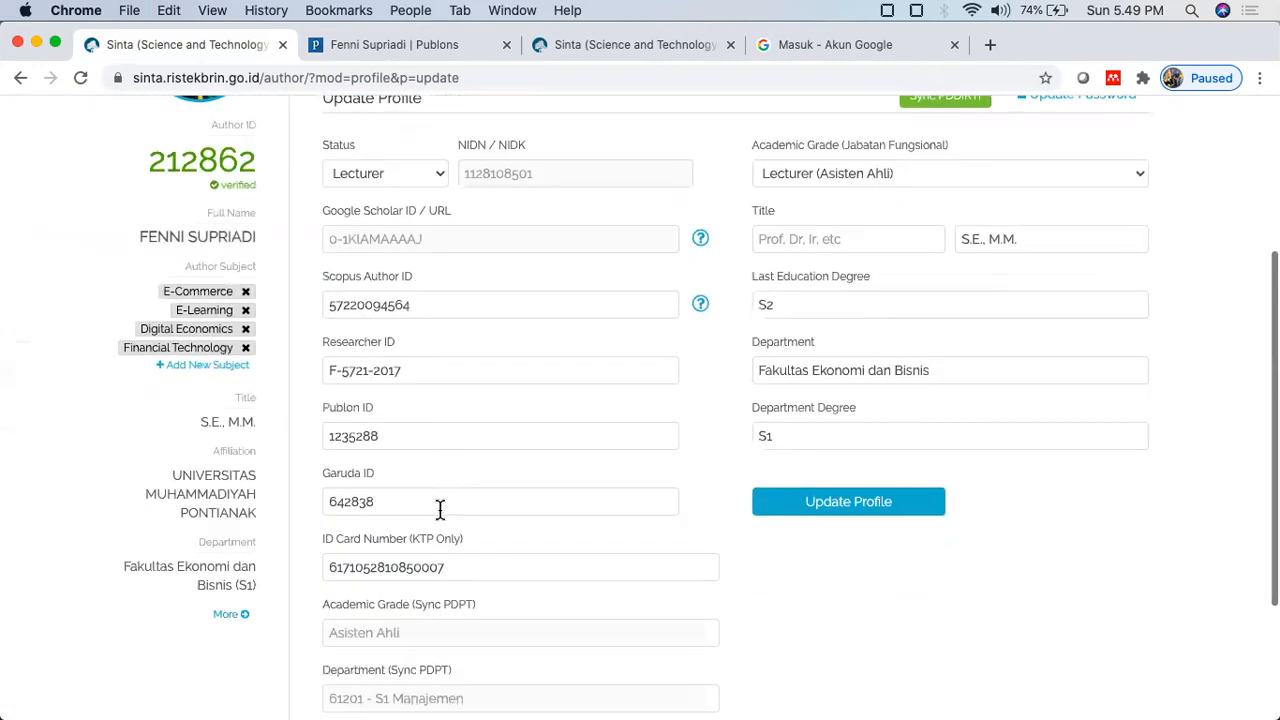
scroll(438, 505, up, 5)
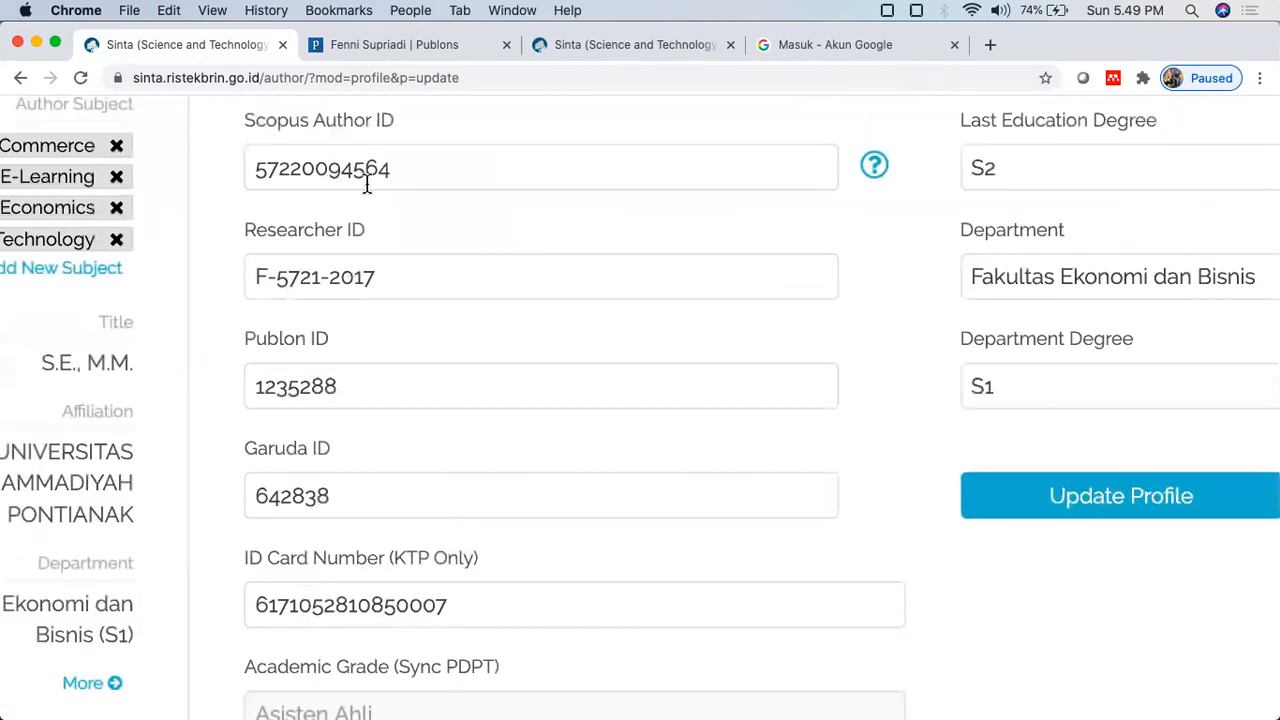
scroll(367, 185, up, 2)
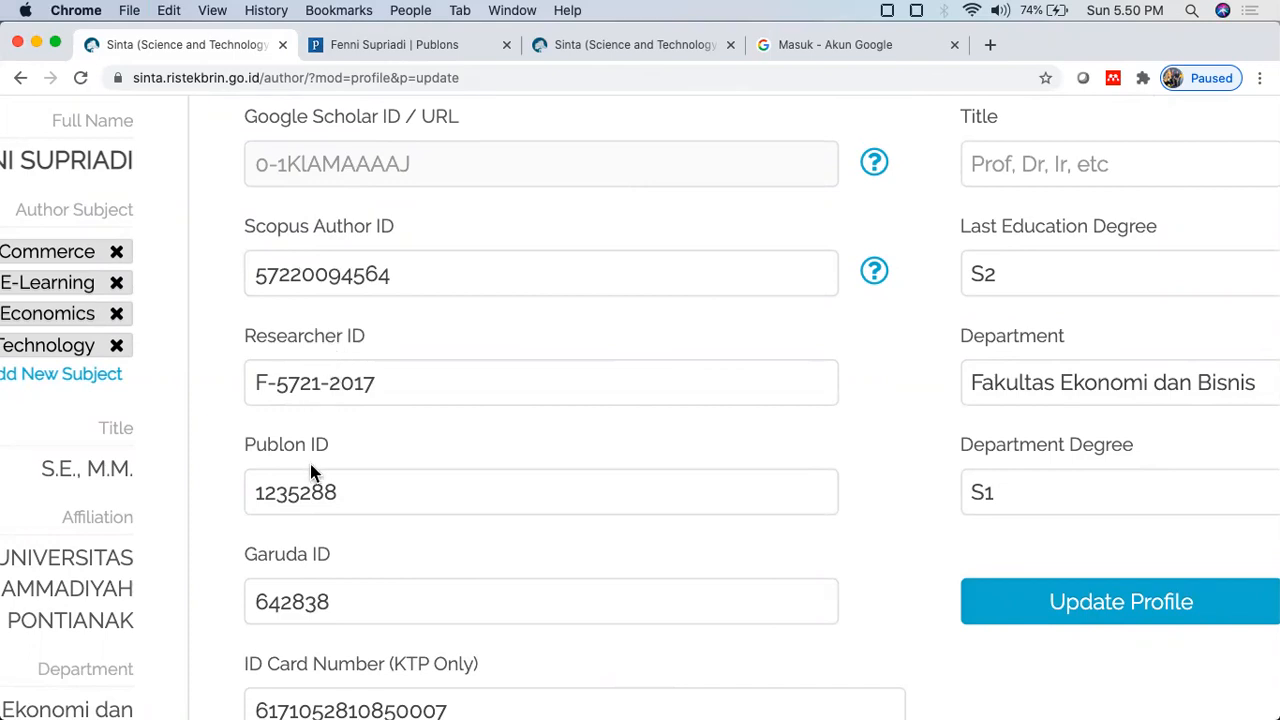
scroll(300, 470, down, 2)
scroll(417, 611, down, 2)
scroll(418, 613, up, 5)
scroll(418, 613, up, 5)
key(super+minus)
key(super+minus)
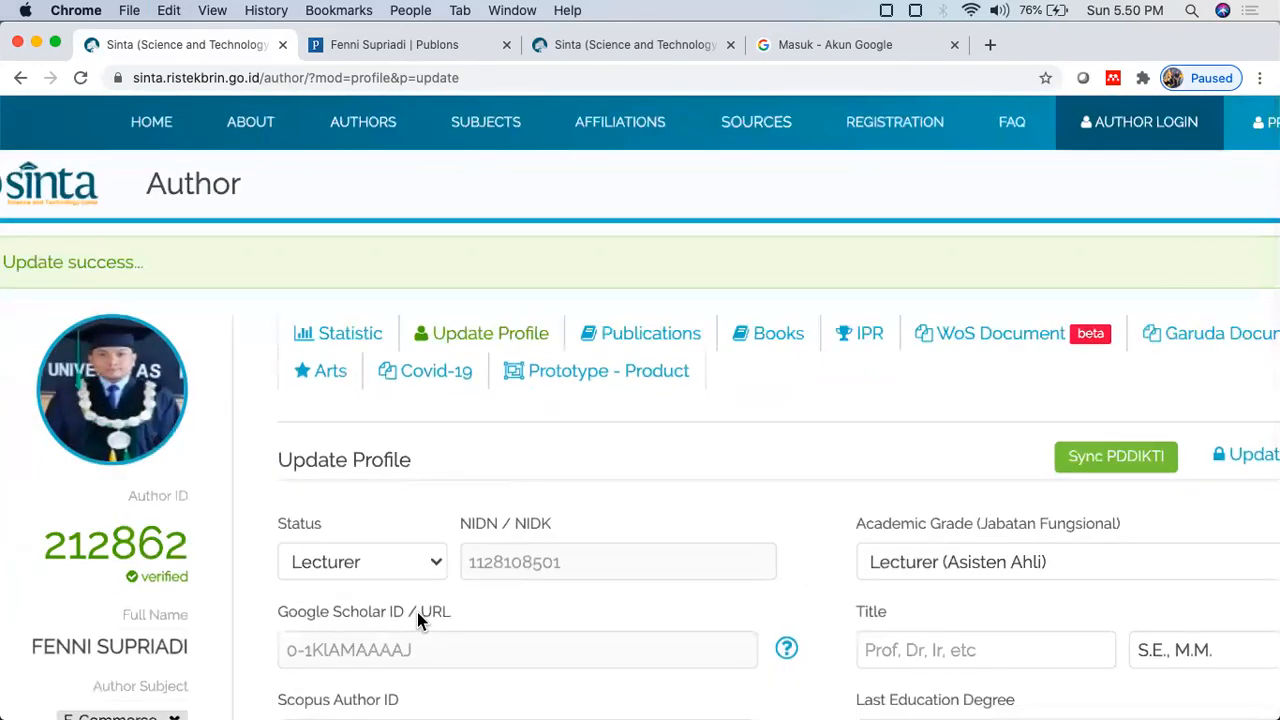
scroll(417, 612, down, 1)
scroll(417, 612, right, 3)
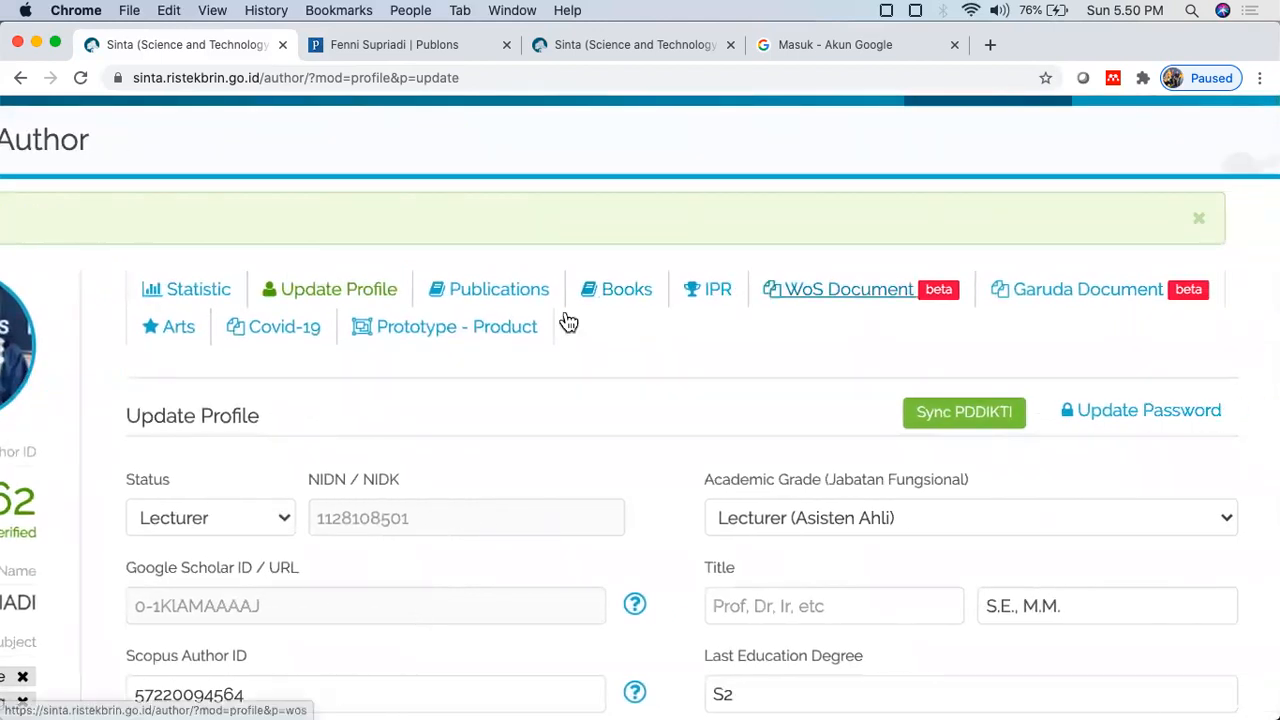
Step: Browse the Prototype - Product research output list and its single record
click(497, 330)
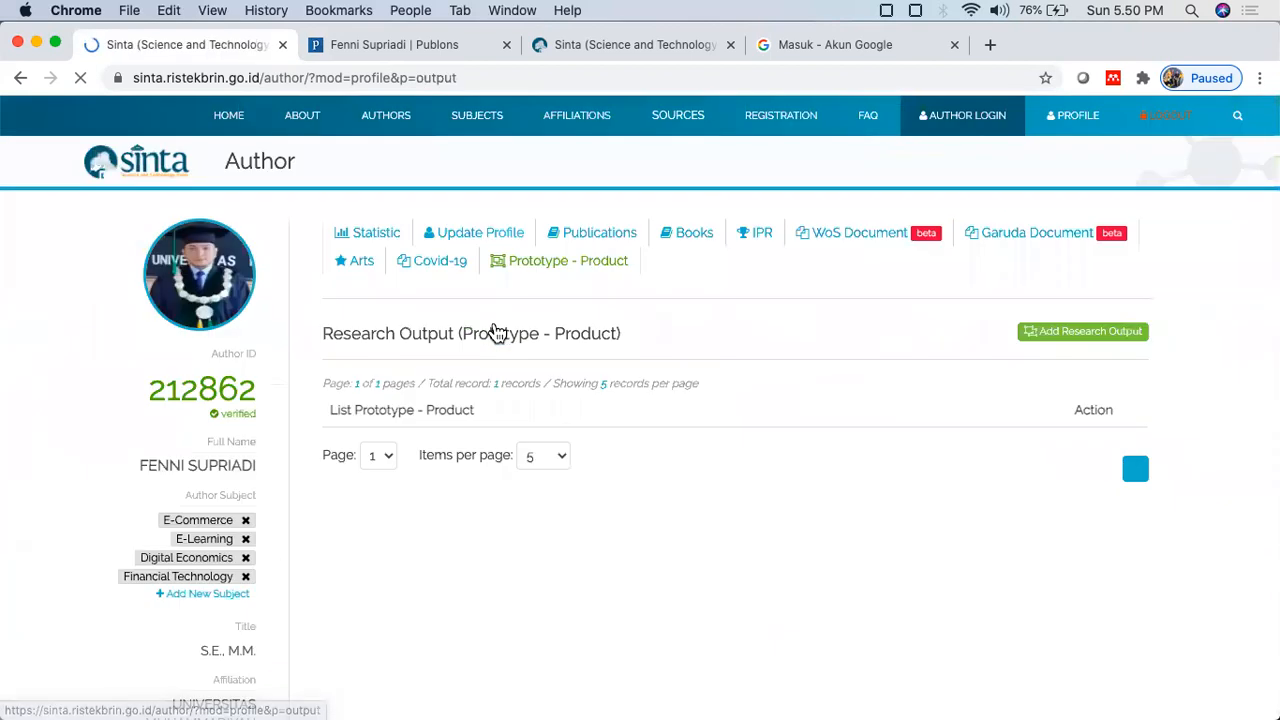
scroll(493, 334, down, 3)
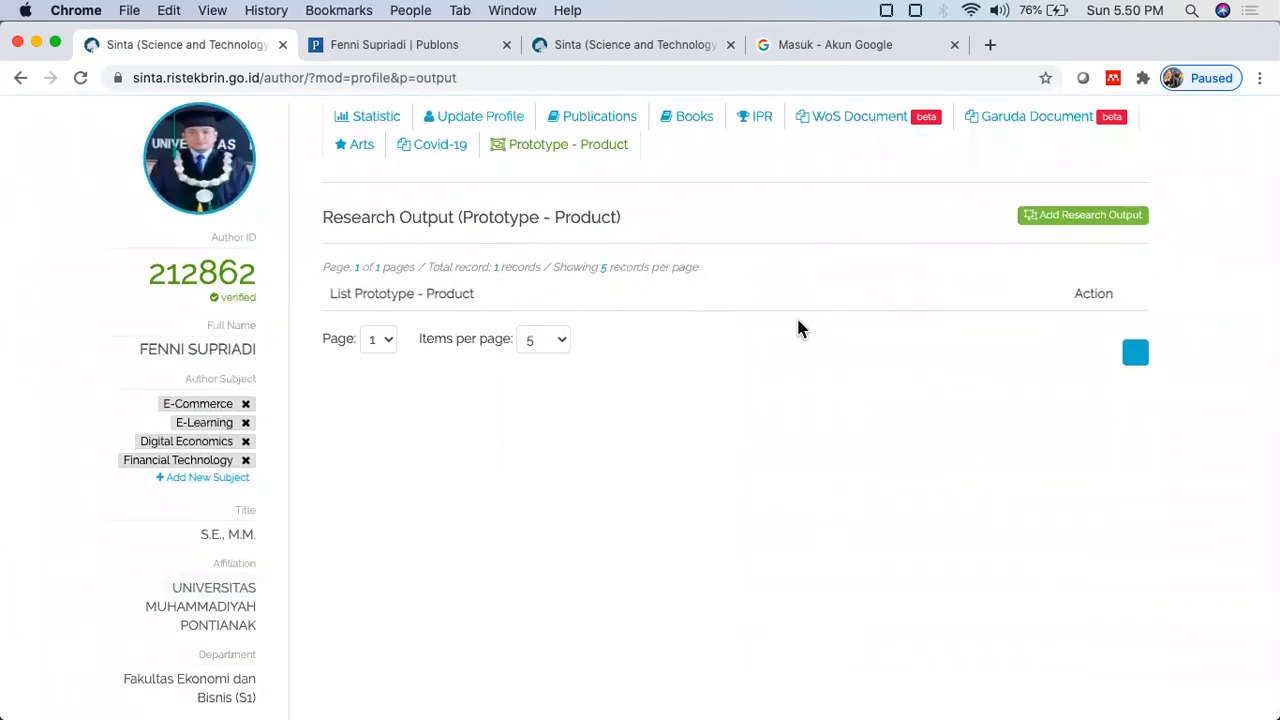
scroll(800, 330, down, 2)
scroll(800, 330, up, 2)
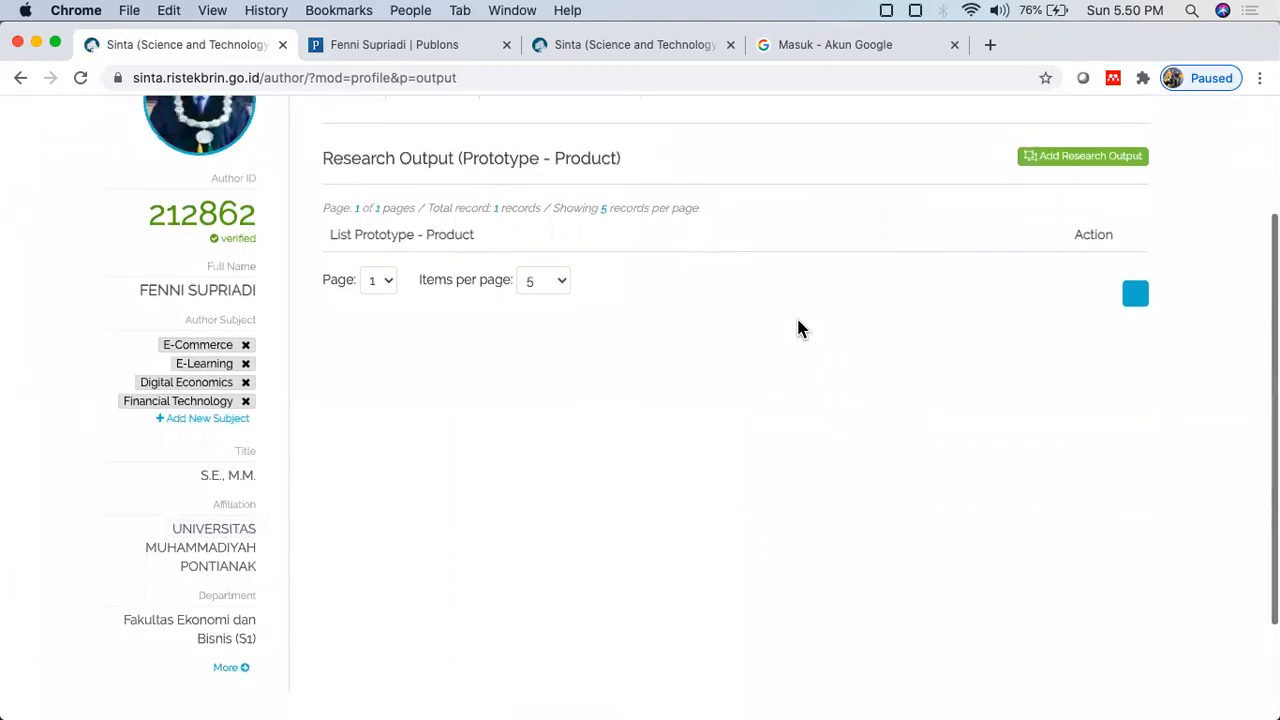
scroll(800, 330, up, 1)
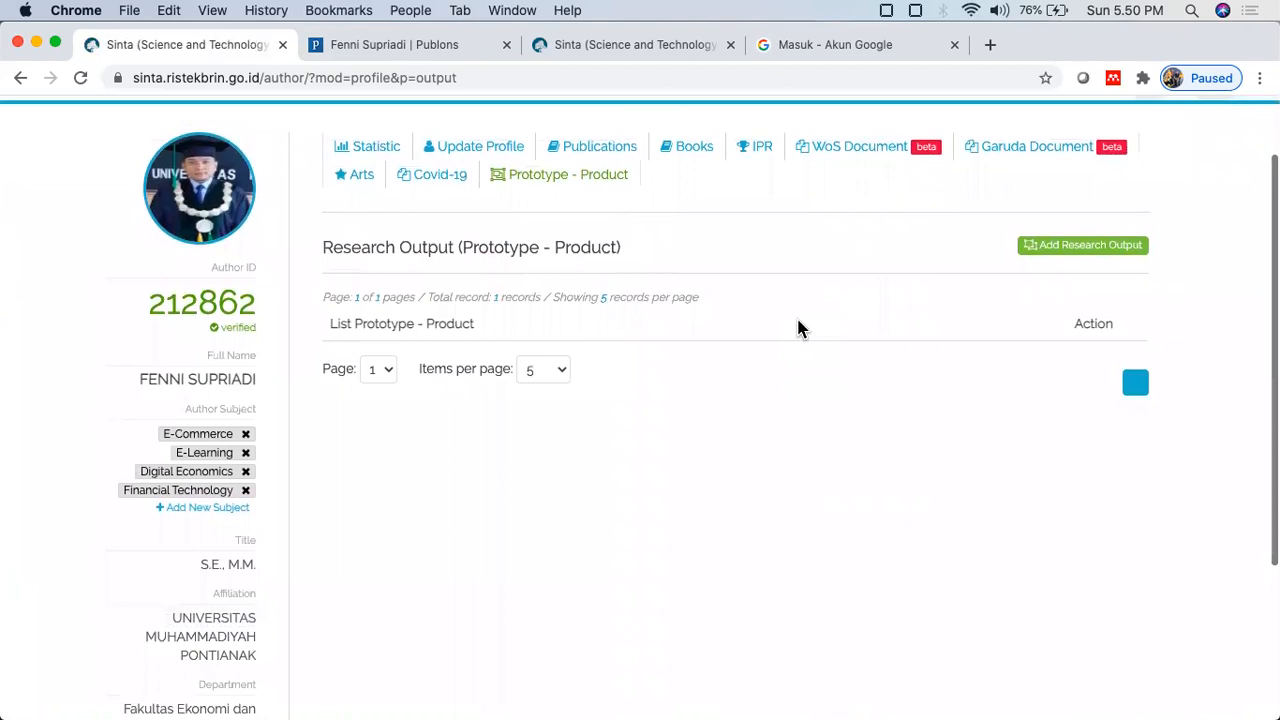
scroll(800, 330, up, 1)
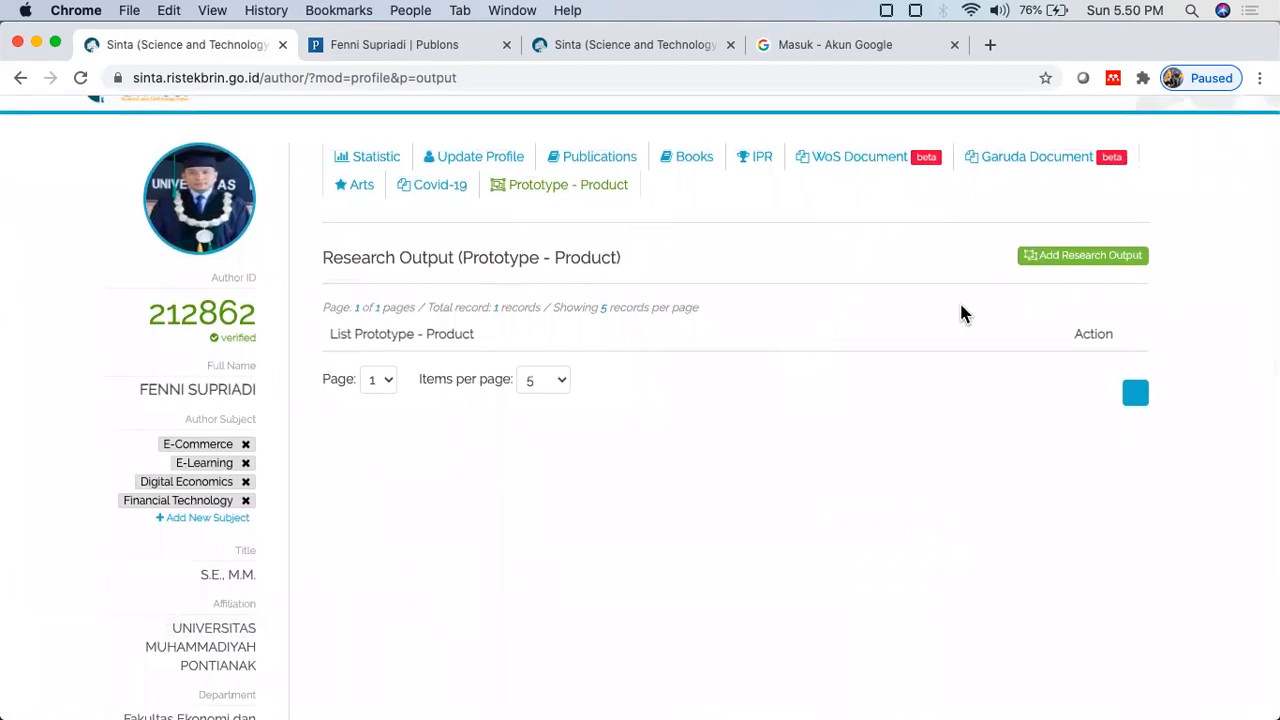
click(1094, 257)
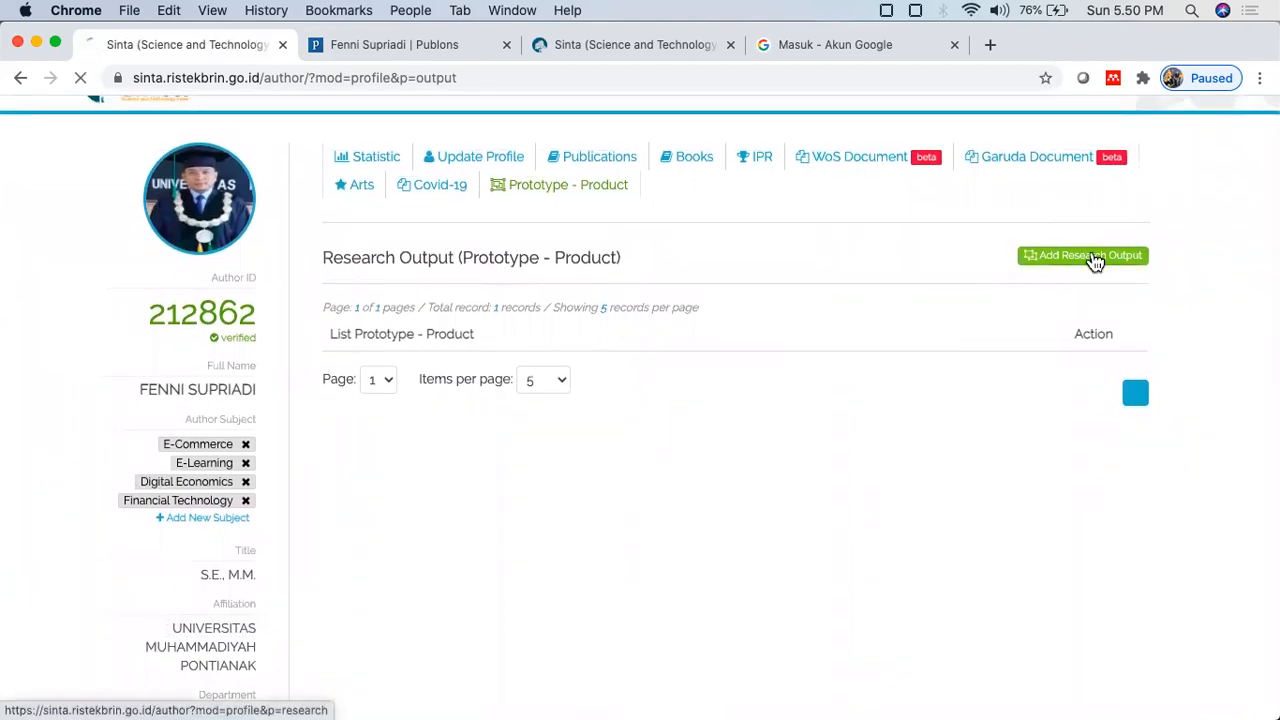
Step: Browse the author's five funded research grants with their schemes, years and funding
scroll(560, 380, down, 1)
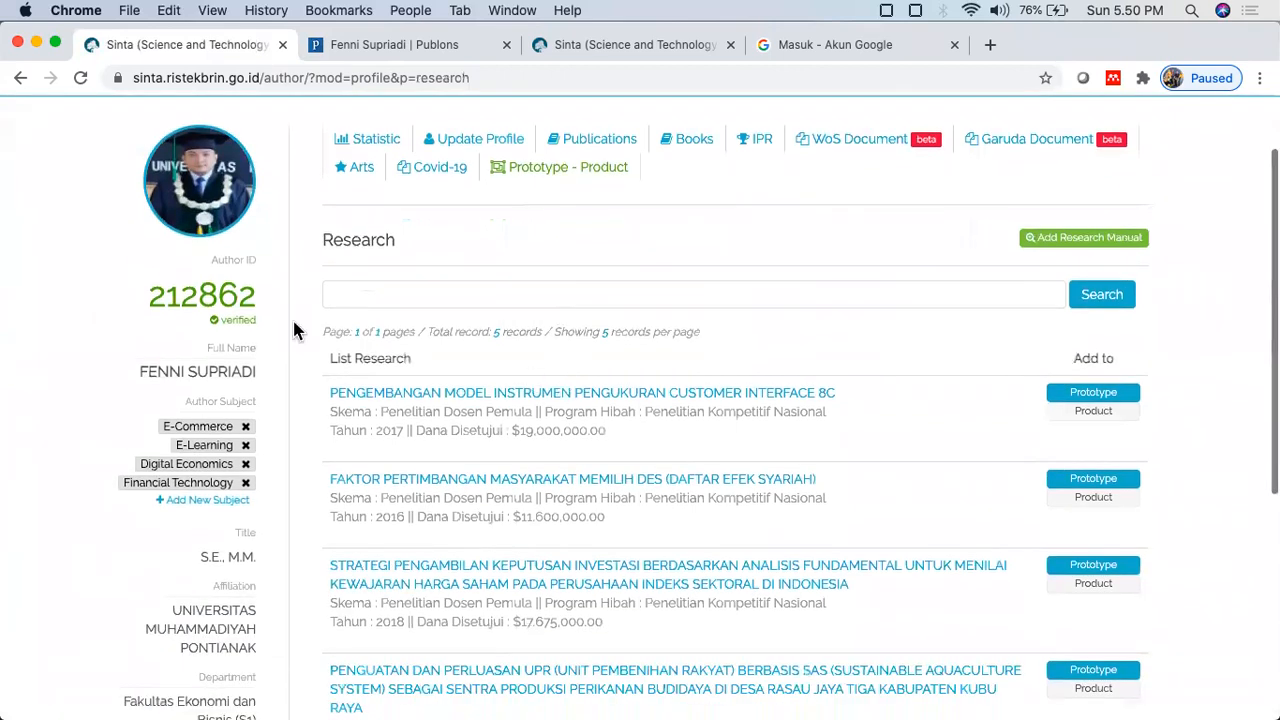
click(511, 289)
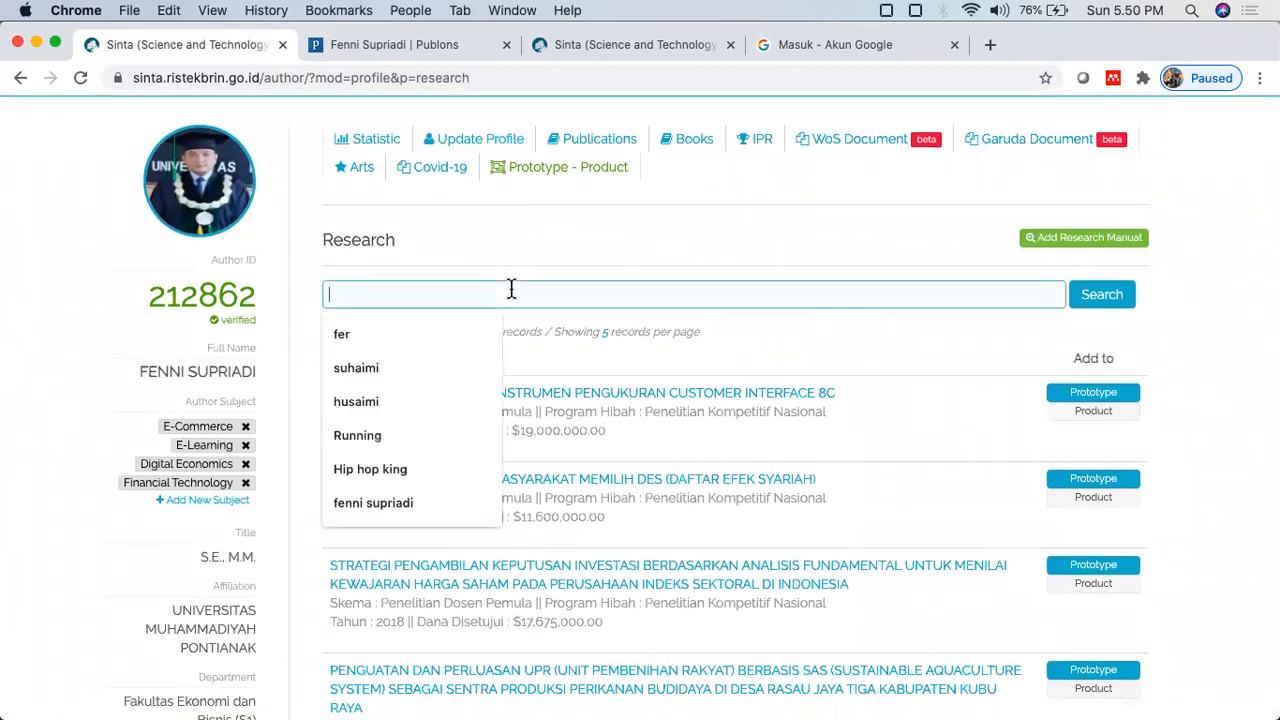
click(612, 203)
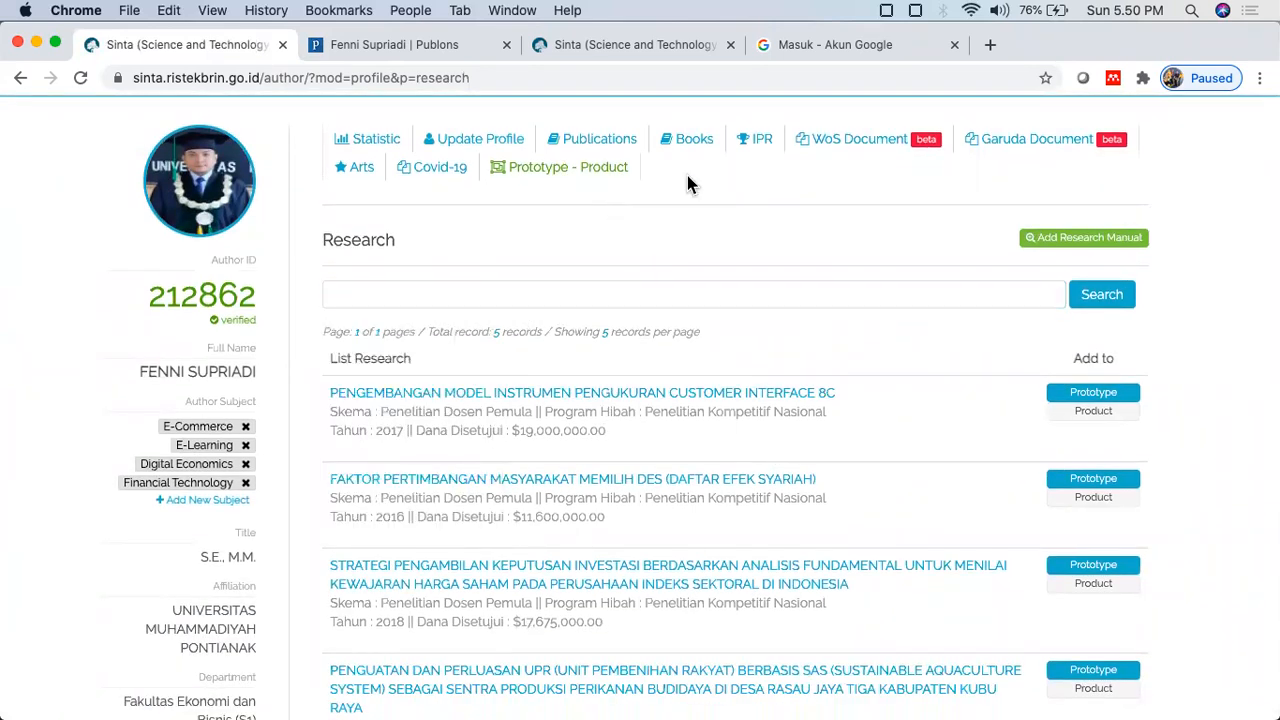
scroll(728, 494, down, 3)
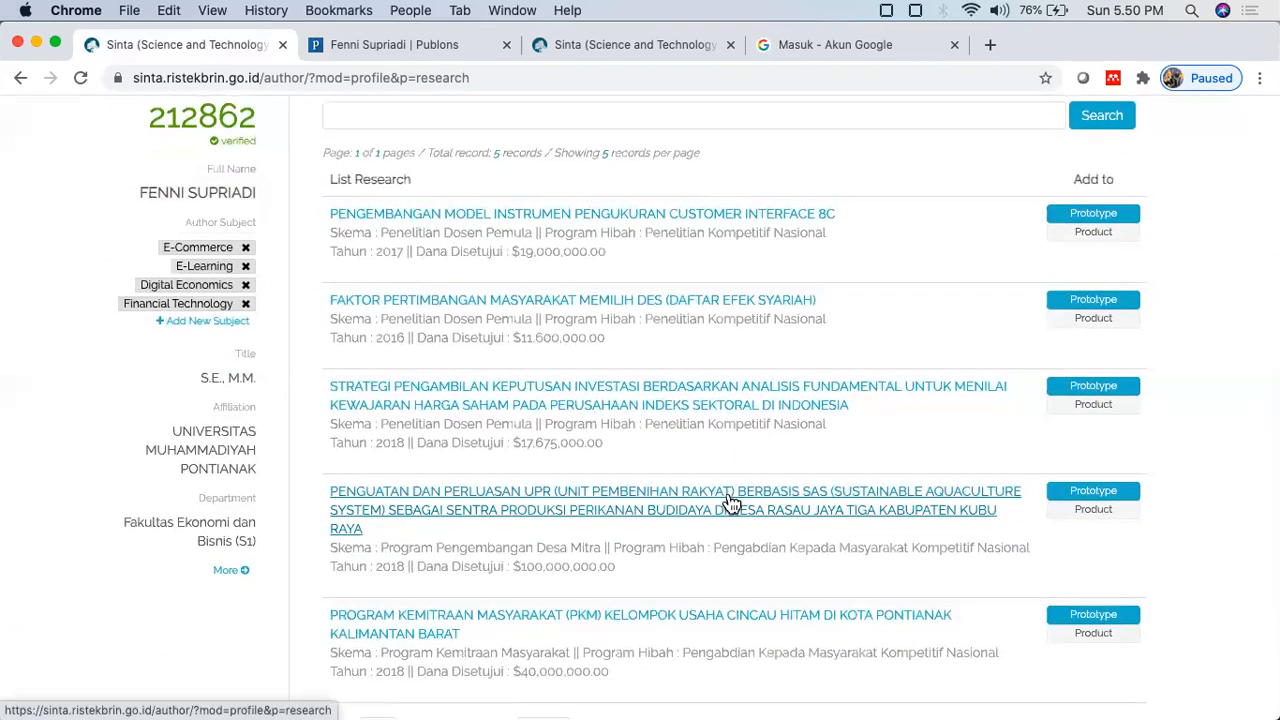
scroll(730, 500, up, 1)
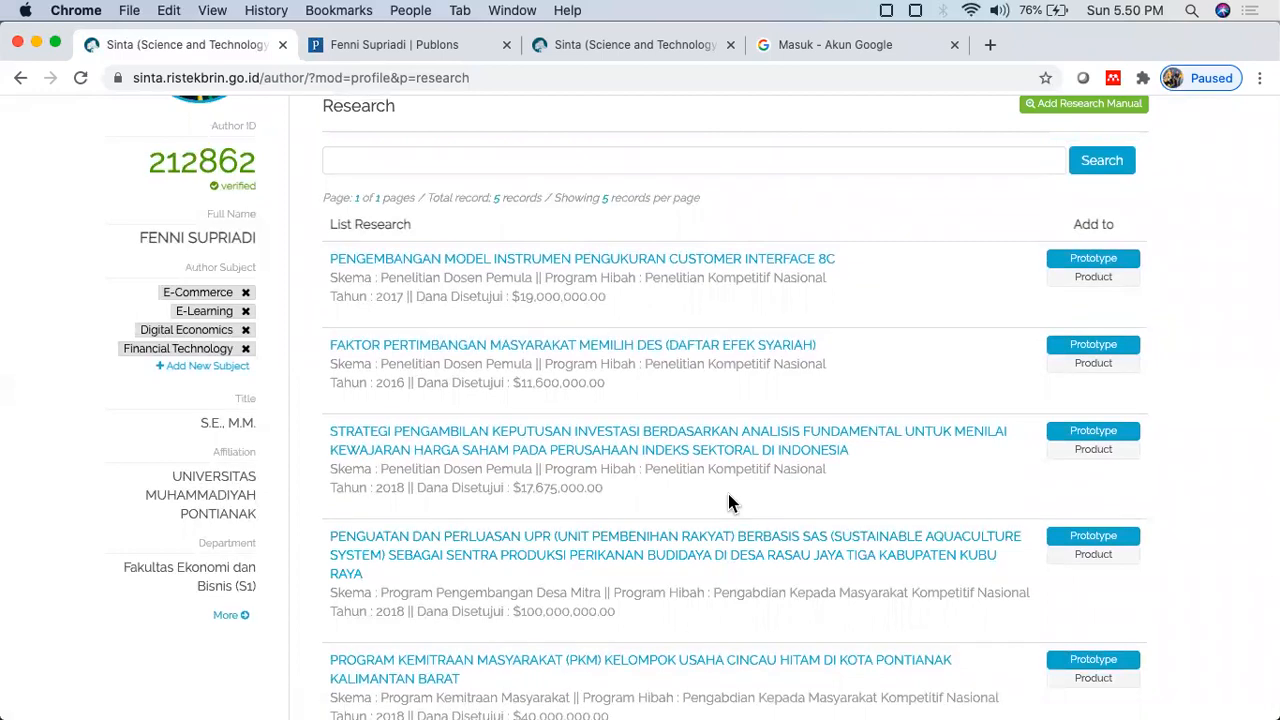
scroll(727, 490, up, 2)
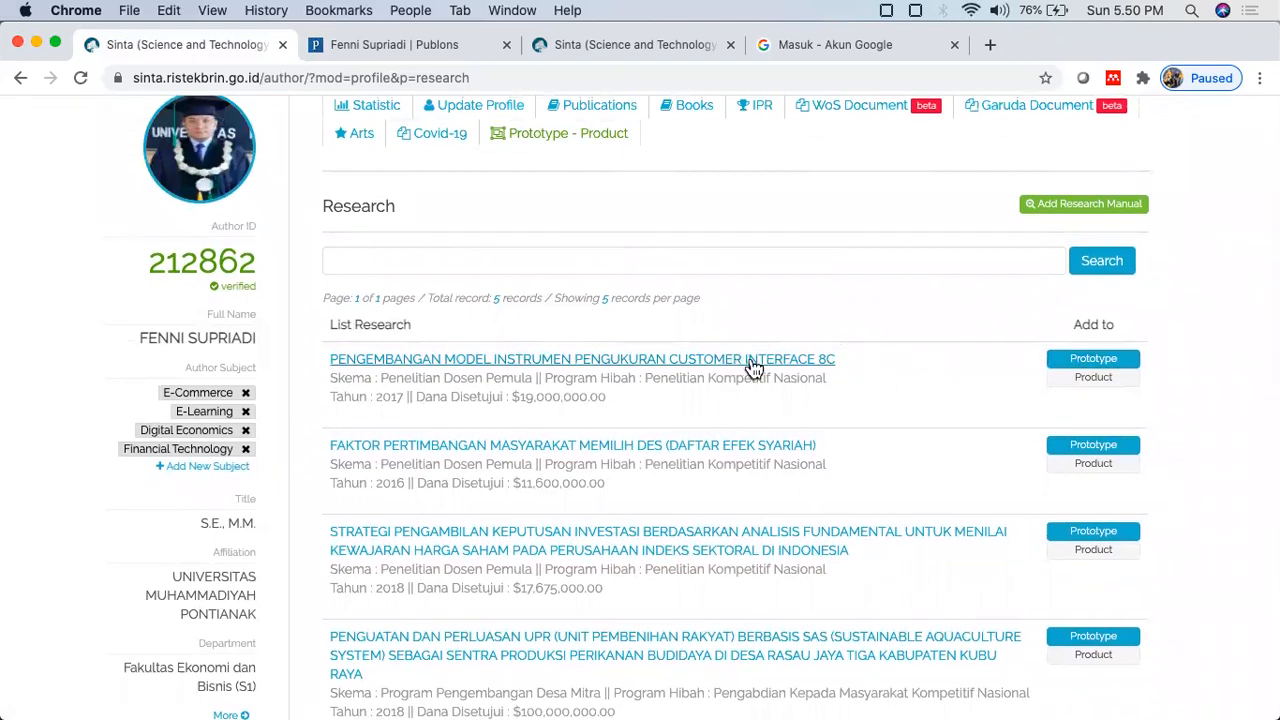
scroll(890, 330, up, 1)
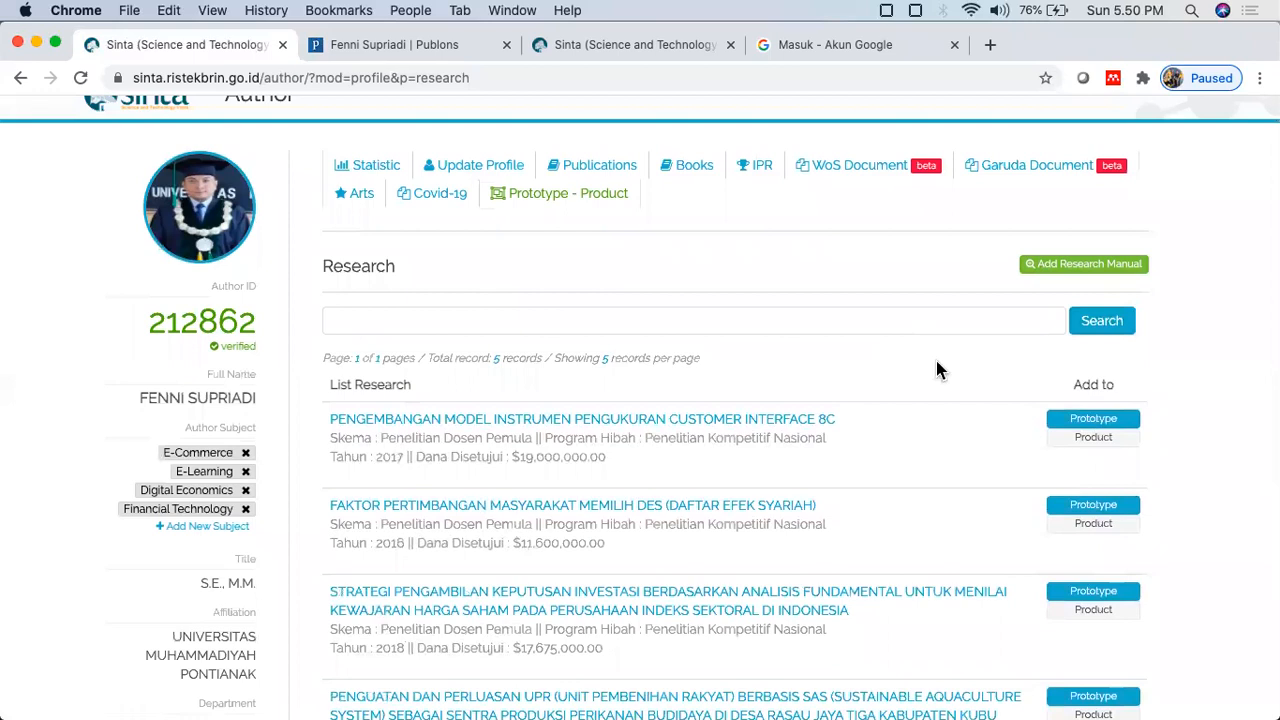
click(1091, 266)
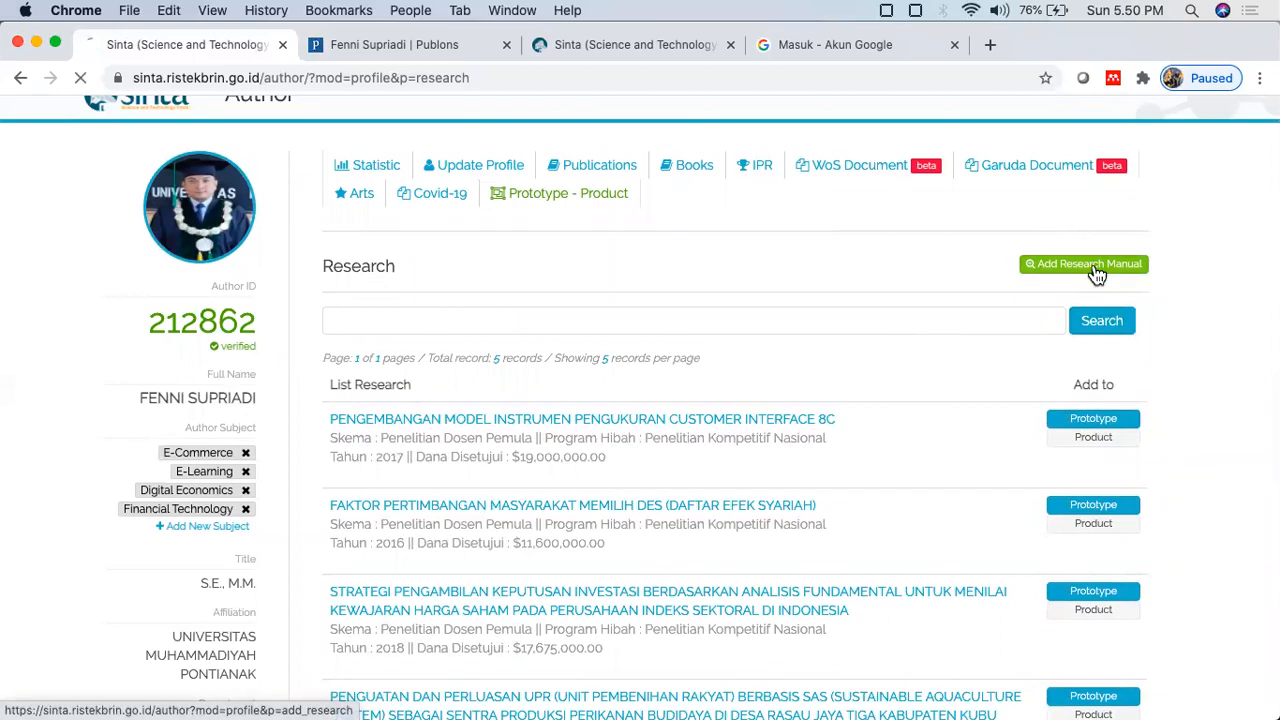
Step: Look through the manual research form's Name Leader, NIDN, Author ID and Code PT fields
scroll(446, 510, down, 2)
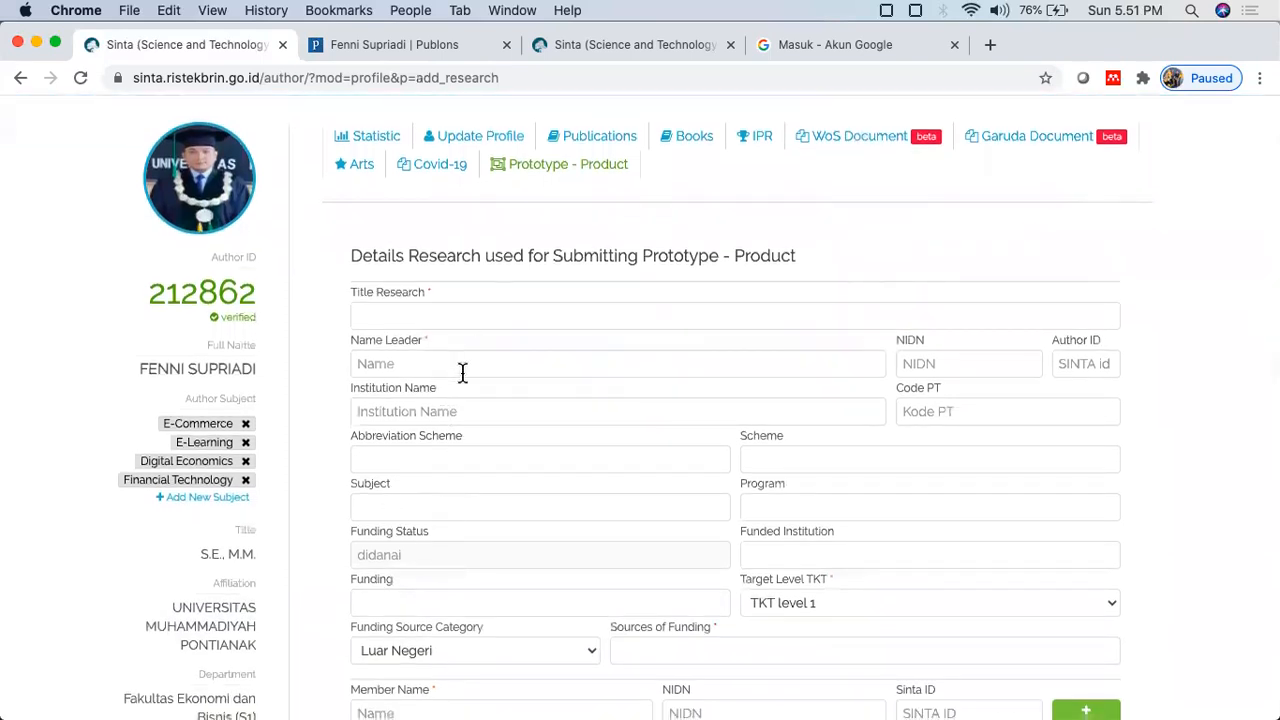
scroll(463, 371, down, 2)
click(494, 282)
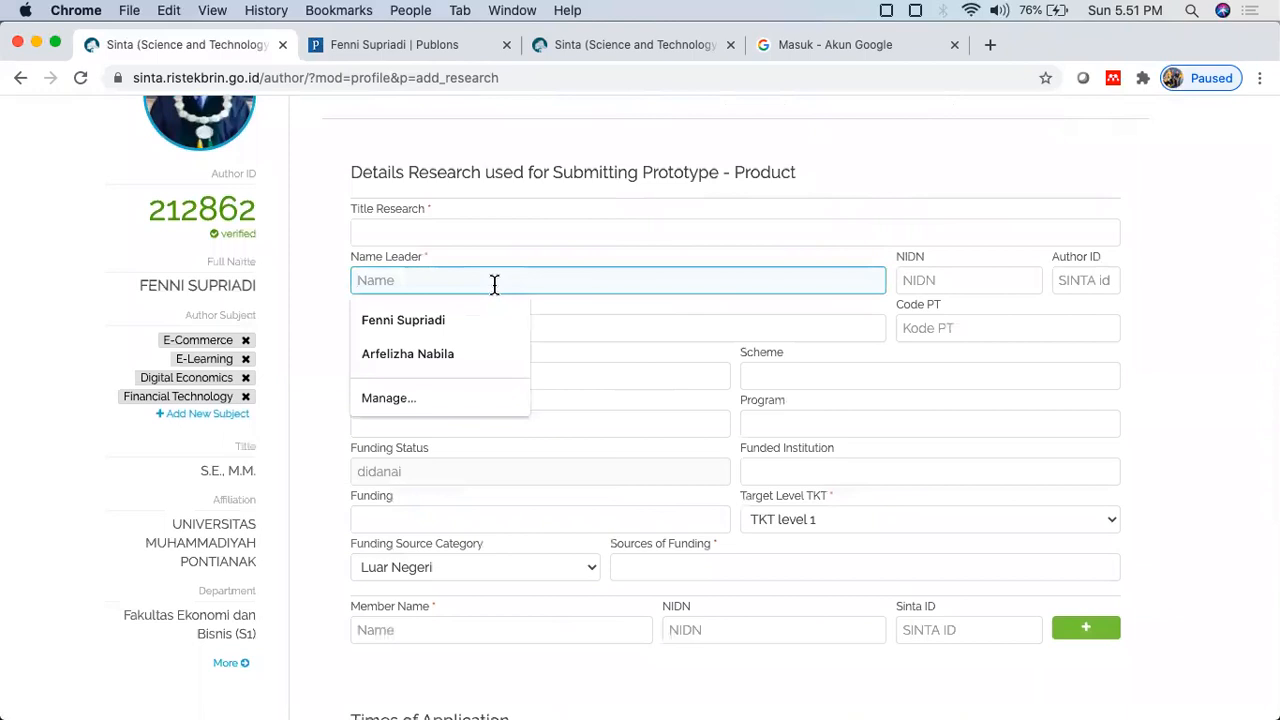
click(1019, 280)
click(1060, 282)
click(955, 330)
scroll(530, 390, down, 3)
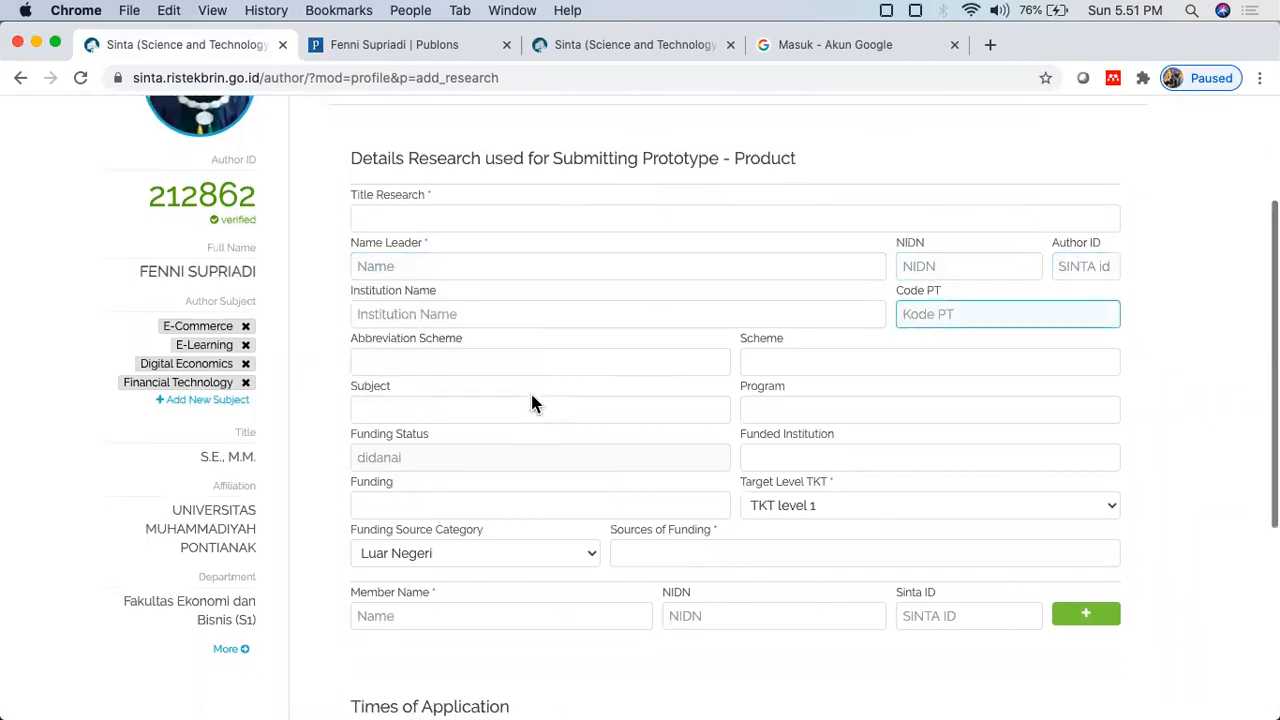
scroll(532, 395, down, 3)
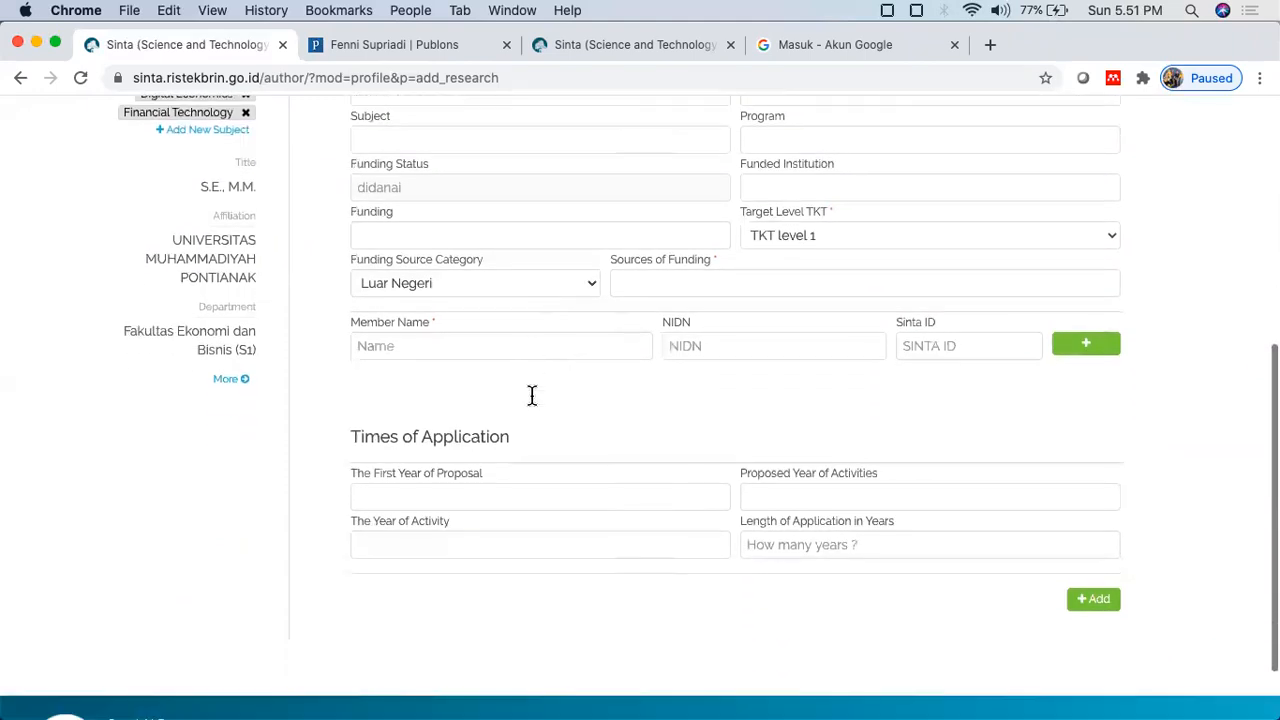
scroll(737, 414, down, 2)
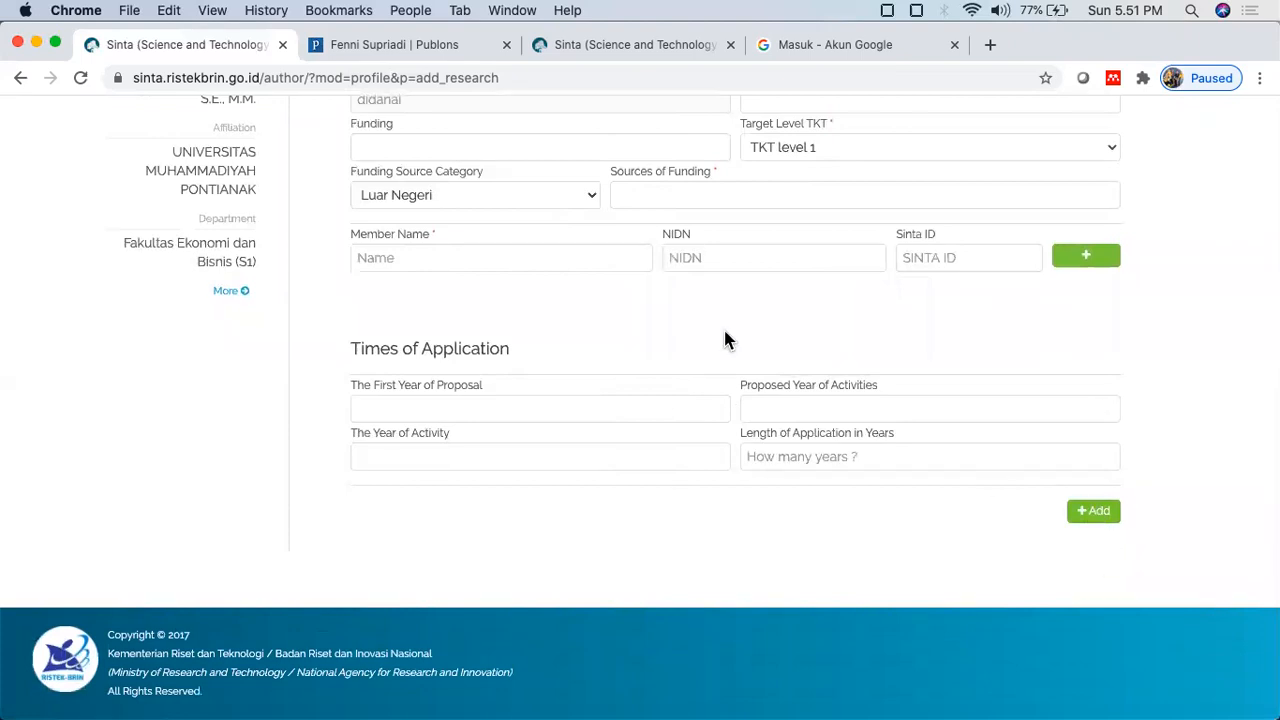
scroll(725, 340, up, 6)
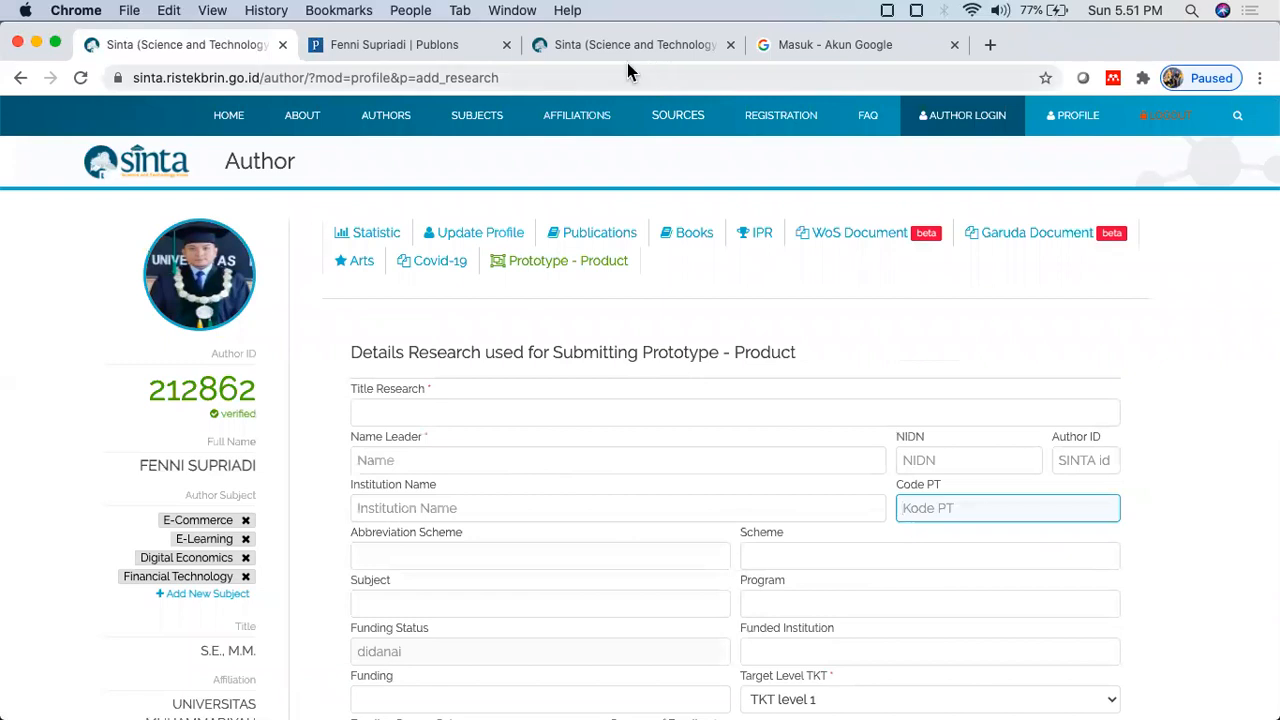
Step: Sign in with another Google account's e-mail and confirm its recovery details
click(800, 44)
scroll(669, 332, up, 2)
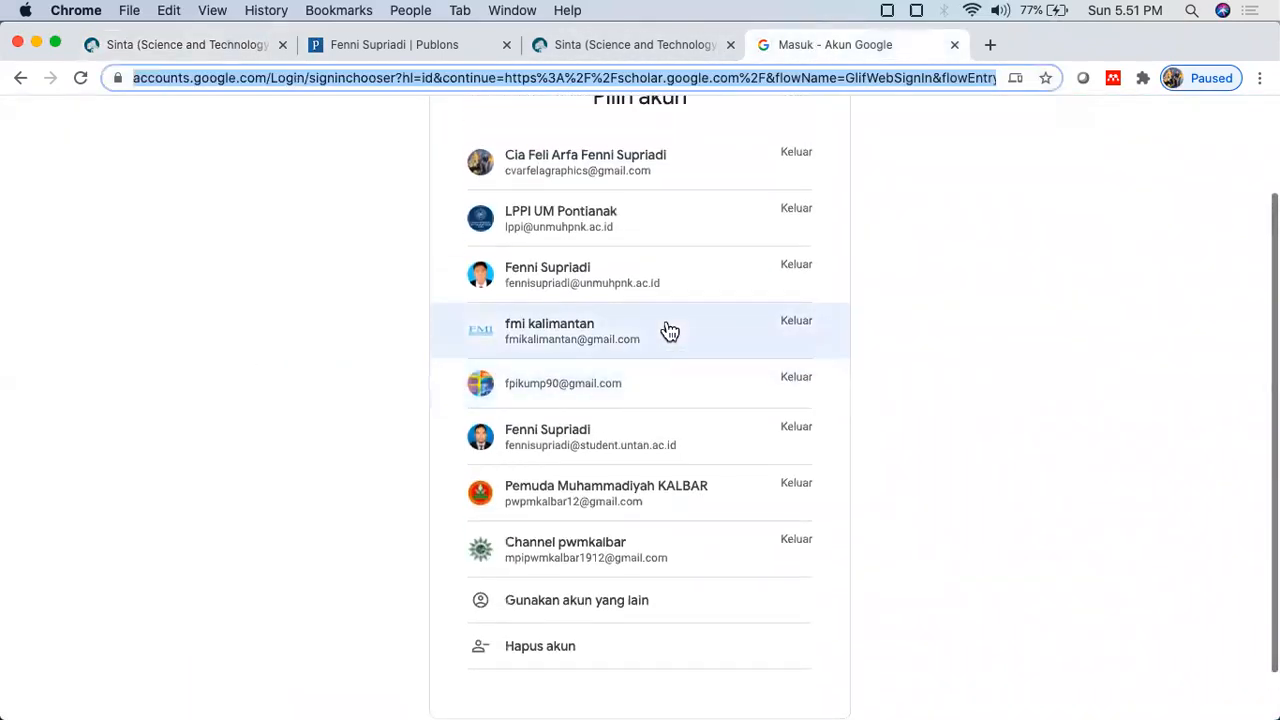
scroll(669, 332, down, 3)
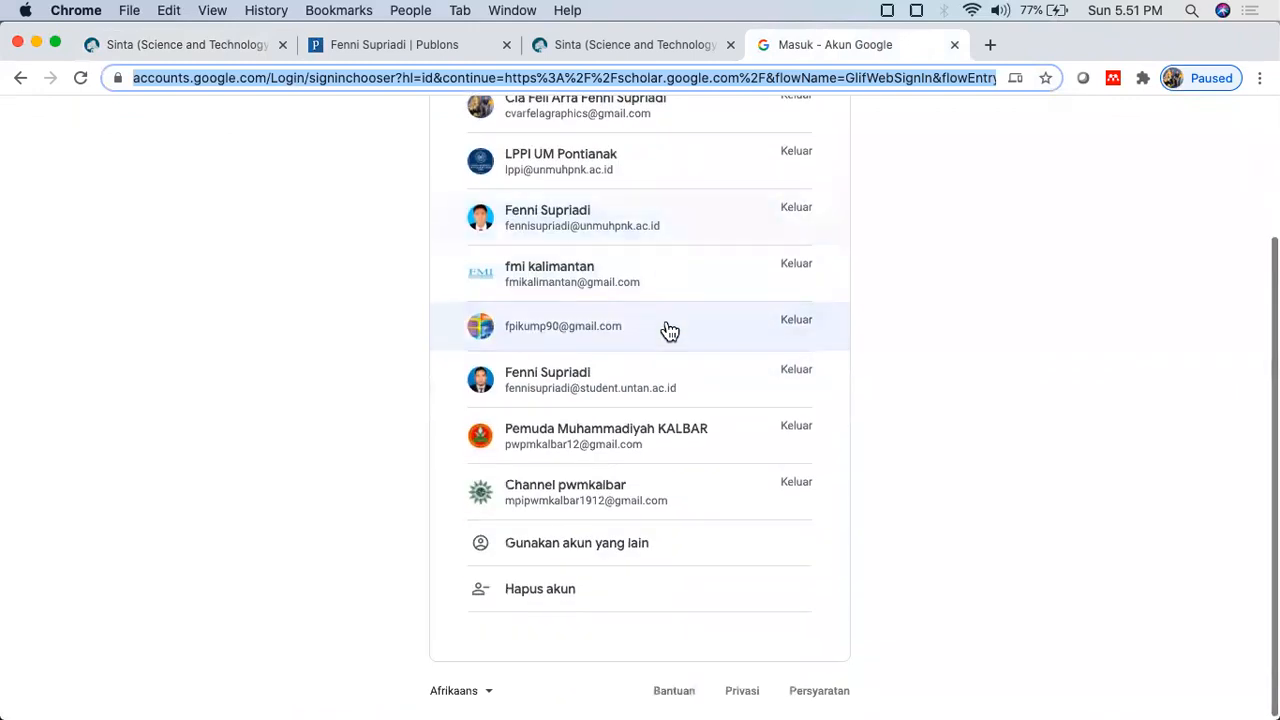
click(586, 546)
drag(720, 371, 414, 366)
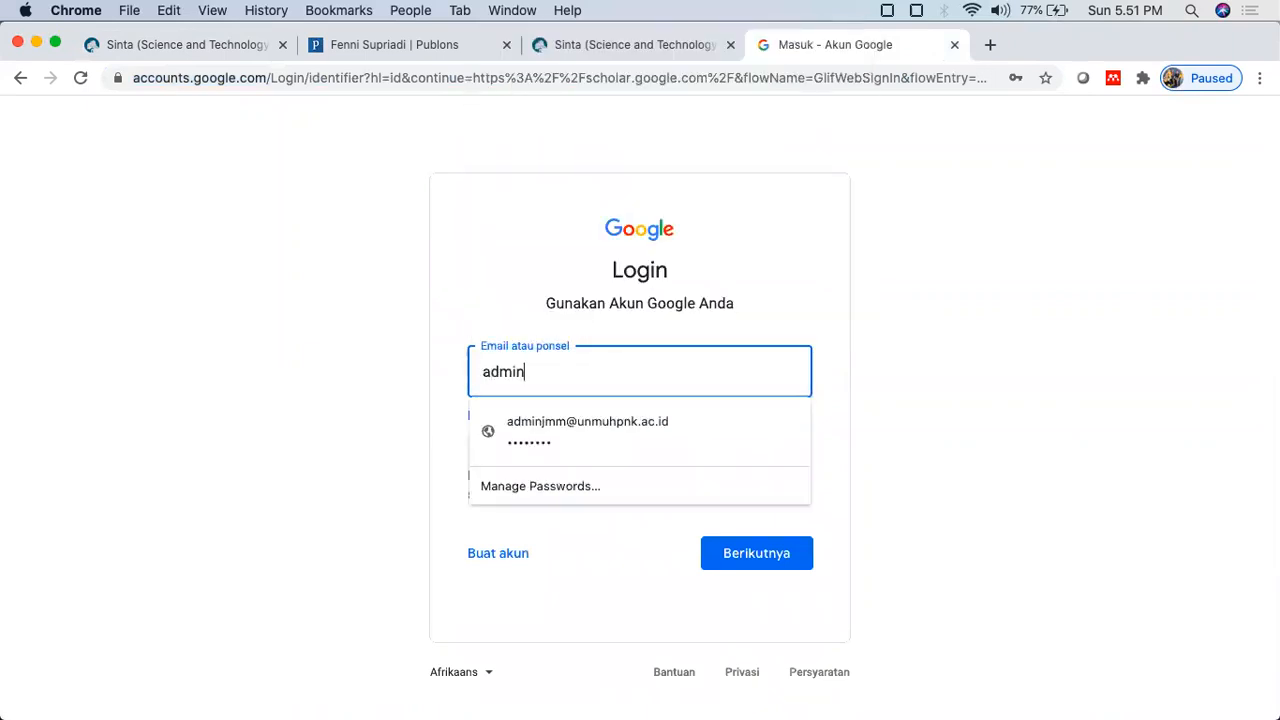
click(600, 438)
click(784, 563)
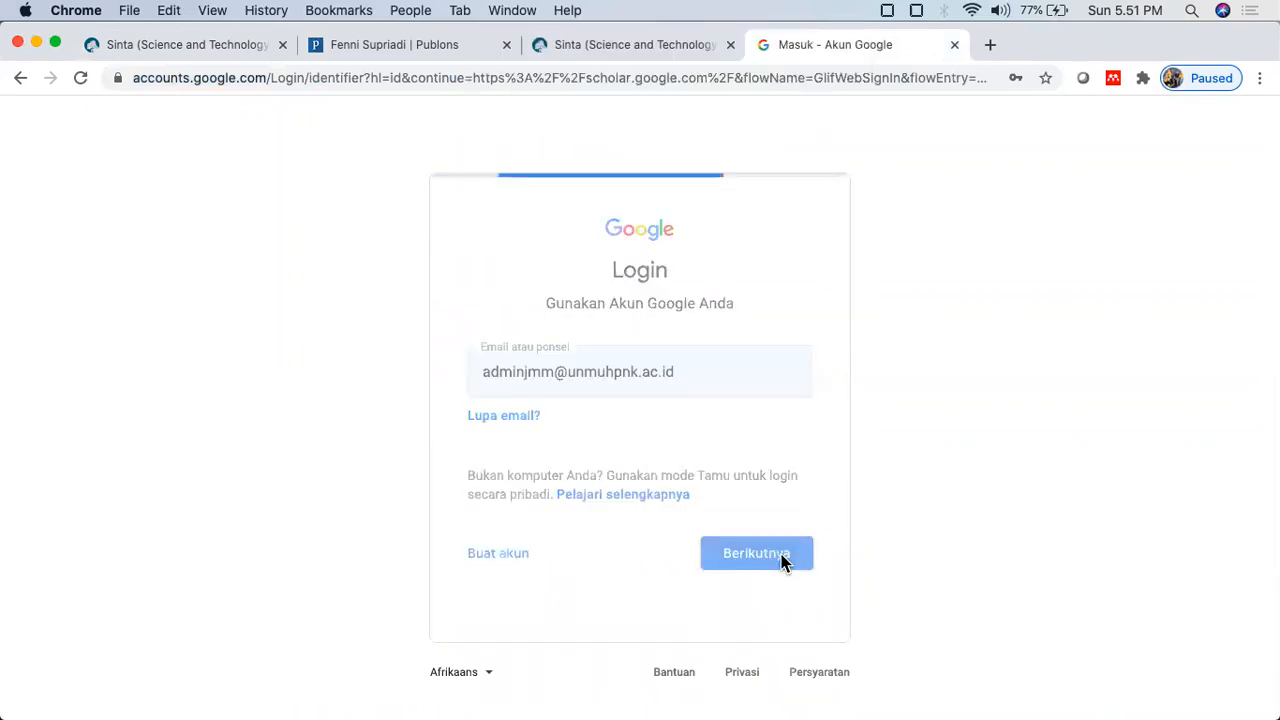
click(740, 502)
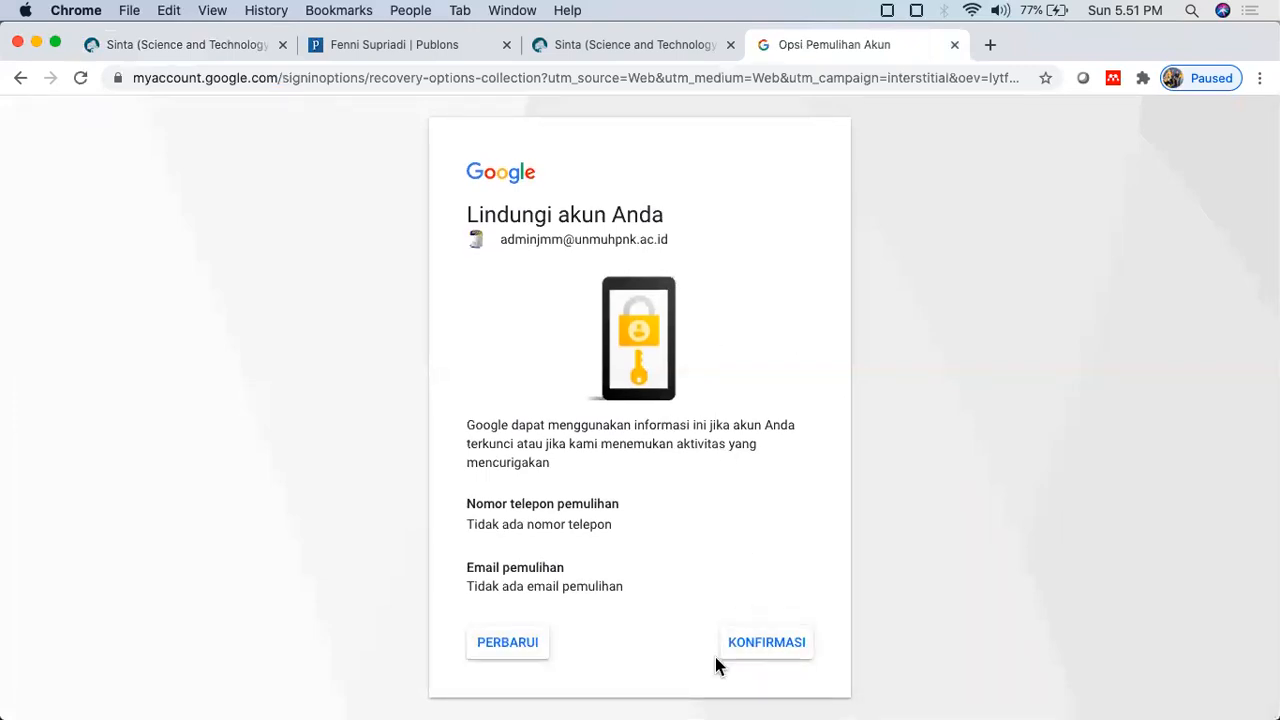
click(744, 660)
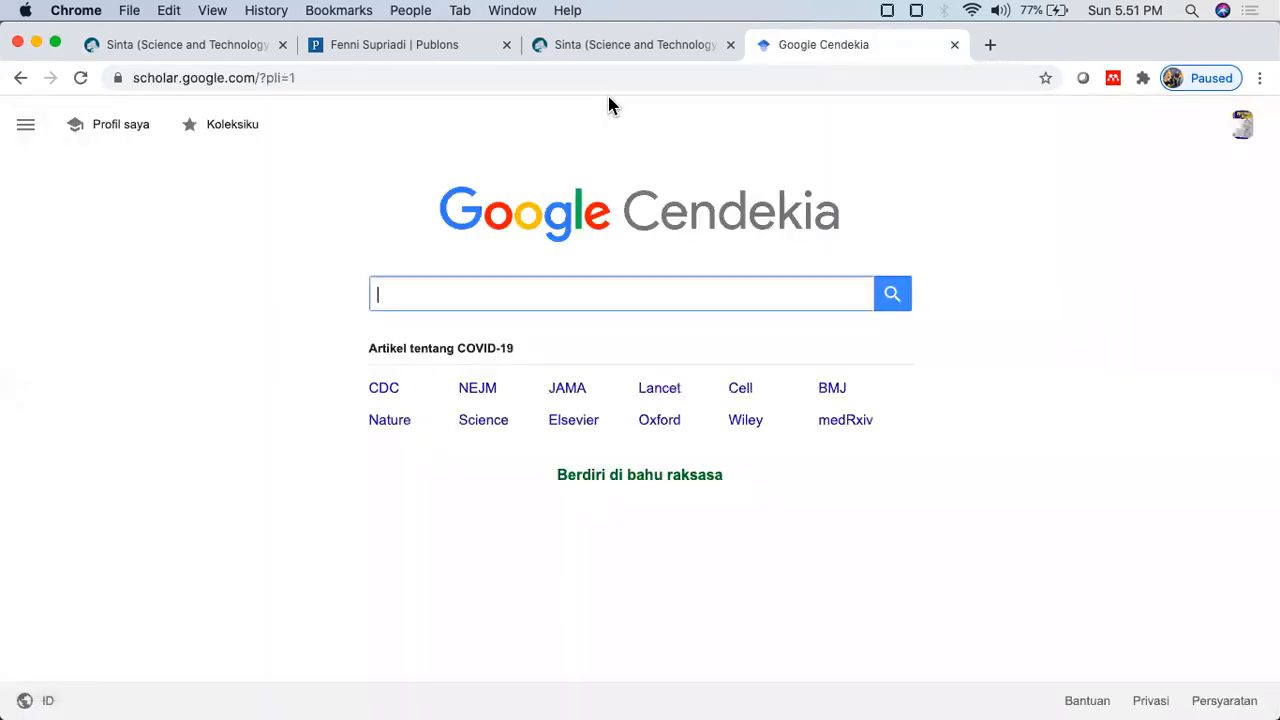
Step: Open the JMM Scholar profile and review Tambahkan artikel suggestions without adding any
click(107, 128)
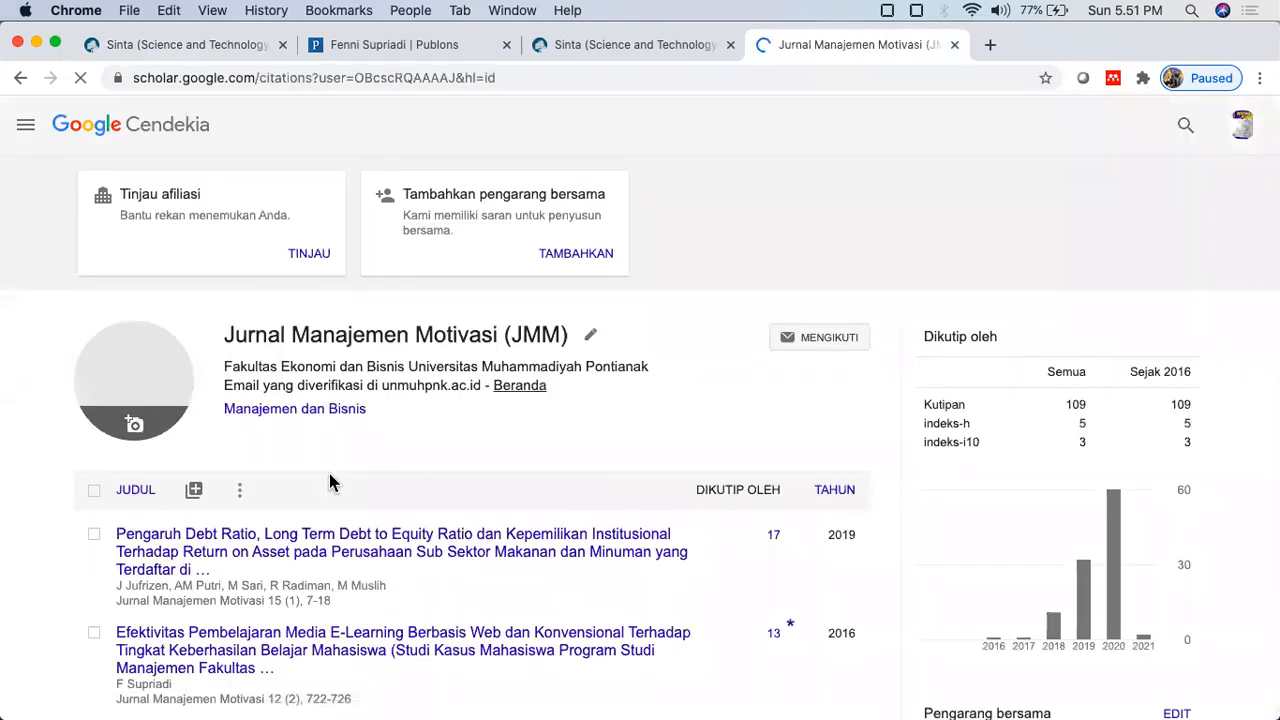
scroll(329, 475, down, 2)
click(195, 400)
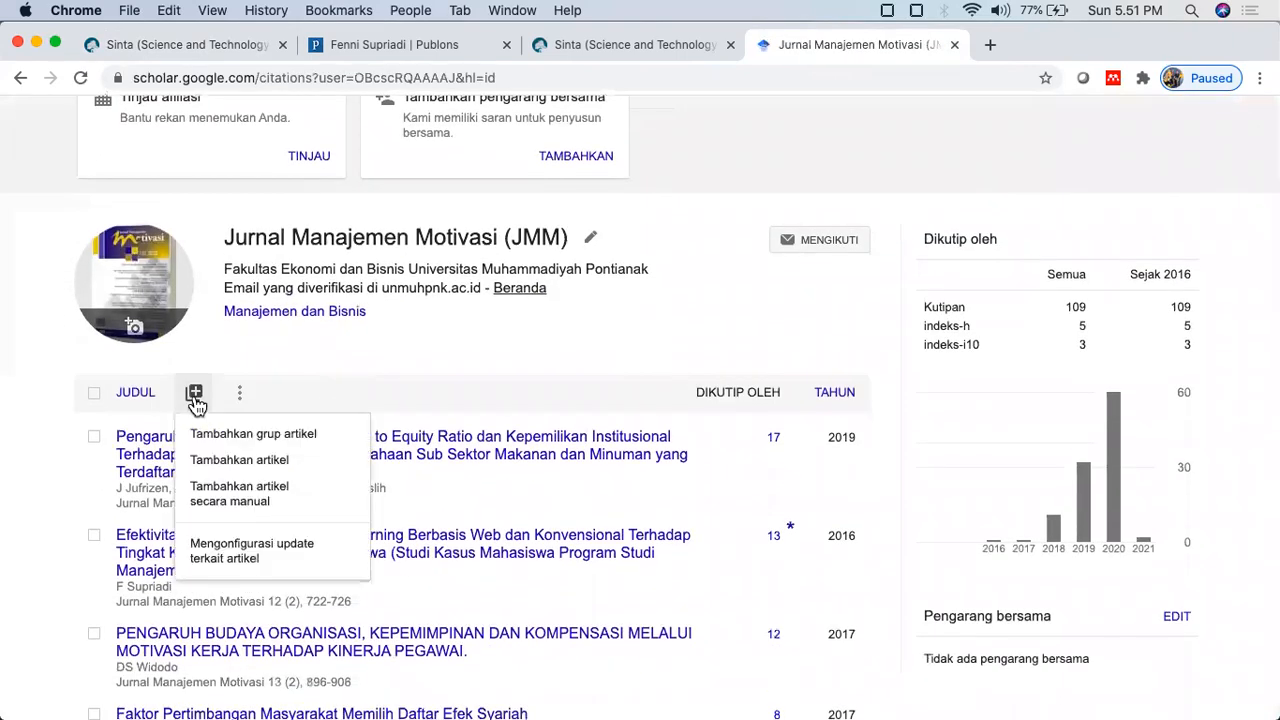
click(240, 459)
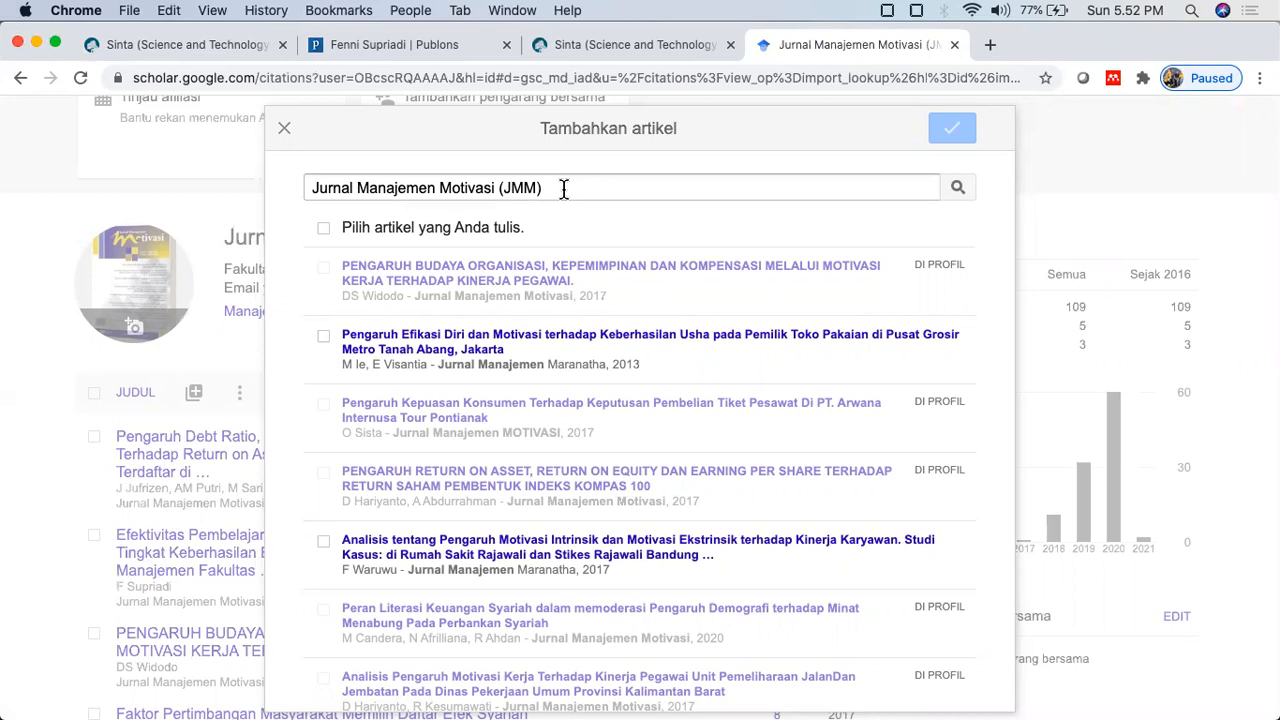
click(284, 128)
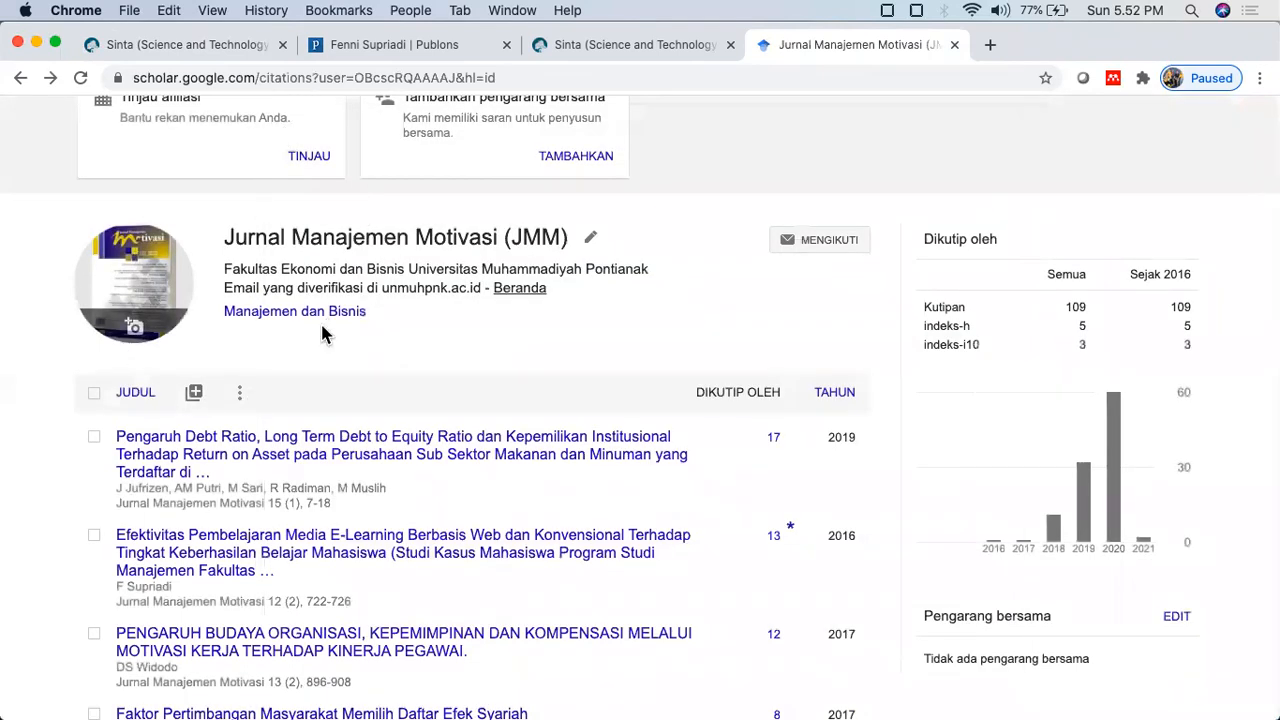